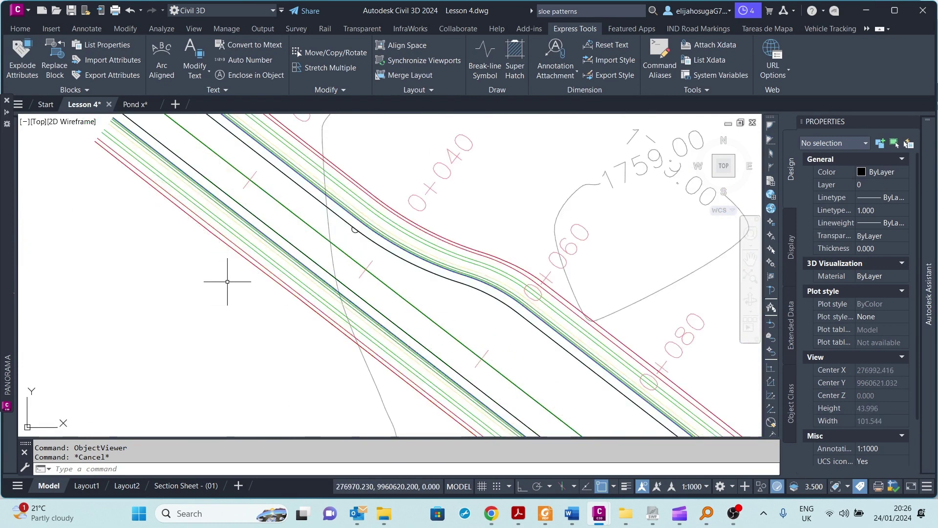
Examine the corridor's feature lines on both sides of the road between stations 0+000 and 0+060.
{"action": "scroll", "coordinate": [232, 238], "scroll_direction": "up", "scroll_amount": 4}
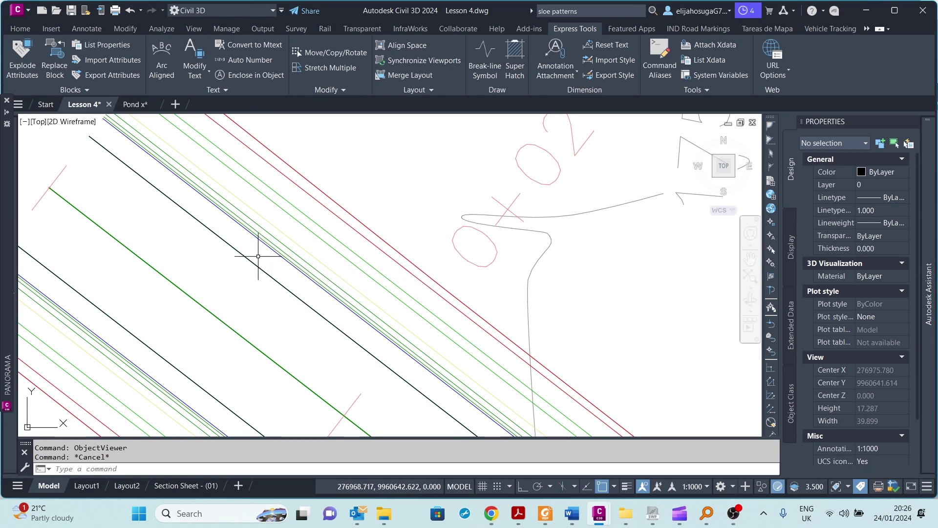
{"action": "scroll", "coordinate": [259, 256], "scroll_direction": "down", "scroll_amount": 4}
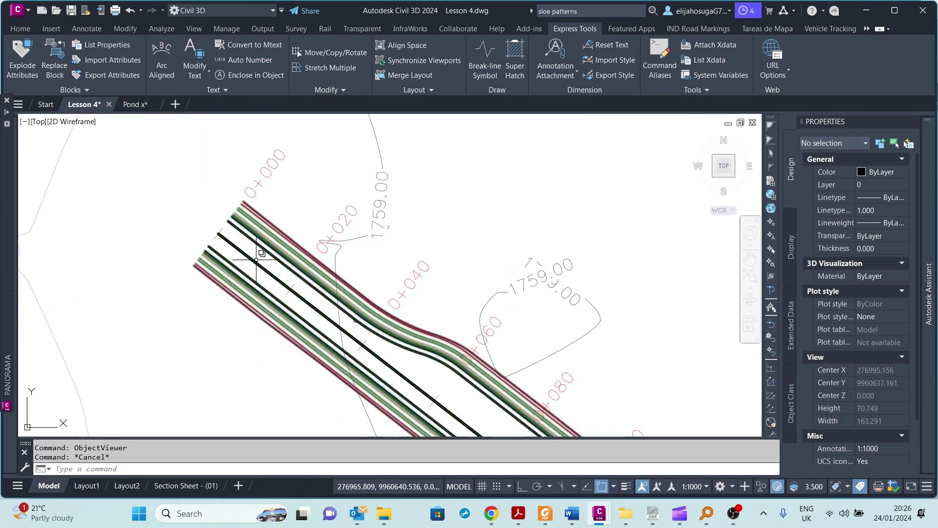
{"action": "scroll", "coordinate": [268, 257], "scroll_direction": "up", "scroll_amount": 2}
{"action": "middle_click_drag", "start_coordinate": [269, 257], "coordinate": [281, 253]}
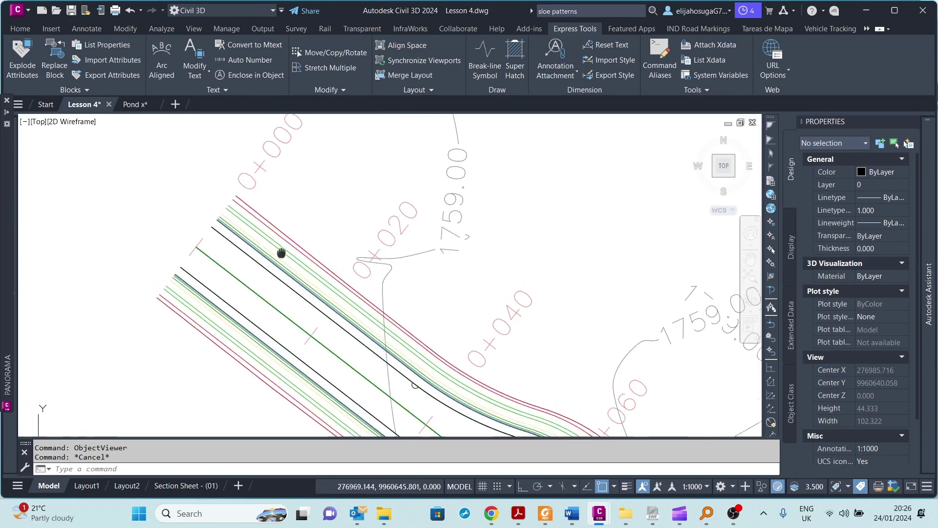
{"action": "scroll", "coordinate": [271, 252], "scroll_direction": "up", "scroll_amount": 4}
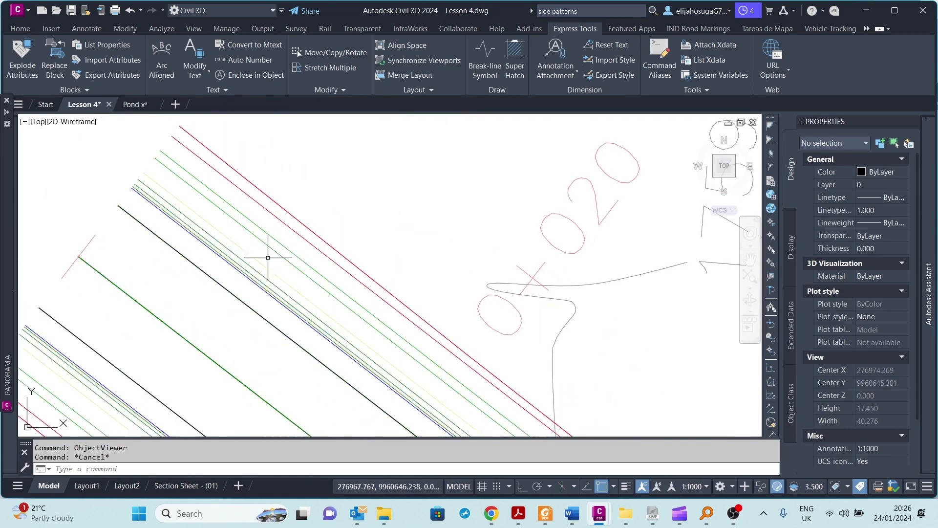
{"action": "scroll", "coordinate": [268, 258], "scroll_direction": "down", "scroll_amount": 4}
{"action": "scroll", "coordinate": [245, 242], "scroll_direction": "up", "scroll_amount": 2}
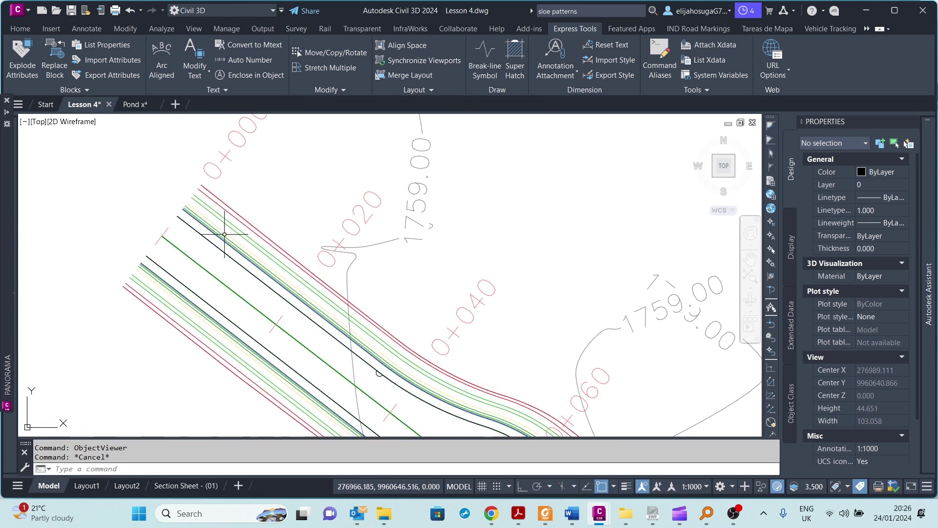
{"action": "scroll", "coordinate": [259, 224], "scroll_direction": "down", "scroll_amount": 4}
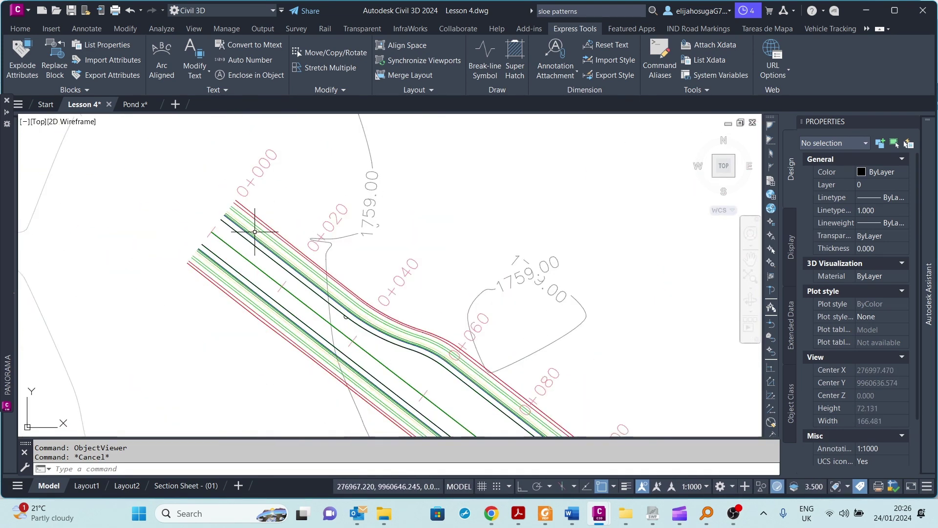
{"action": "scroll", "coordinate": [256, 224], "scroll_direction": "up", "scroll_amount": 10}
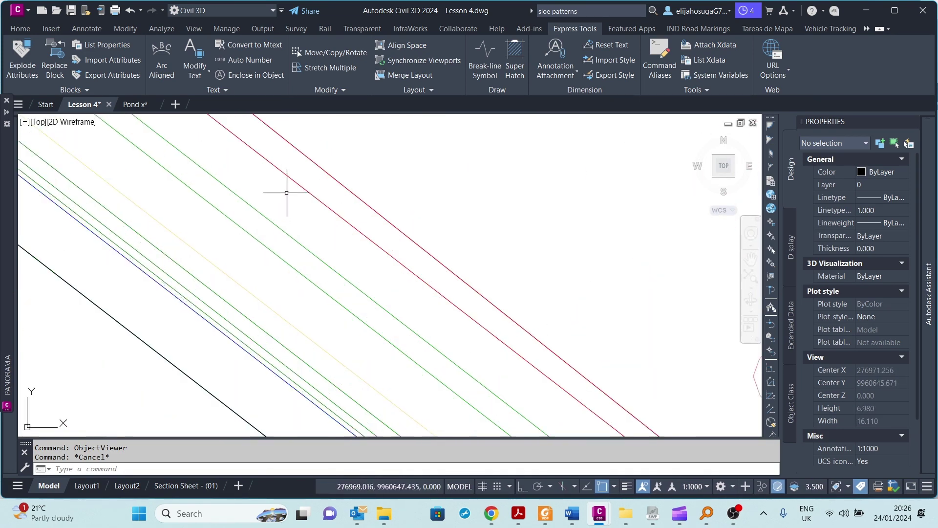
{"action": "scroll", "coordinate": [283, 244], "scroll_direction": "down", "scroll_amount": 7}
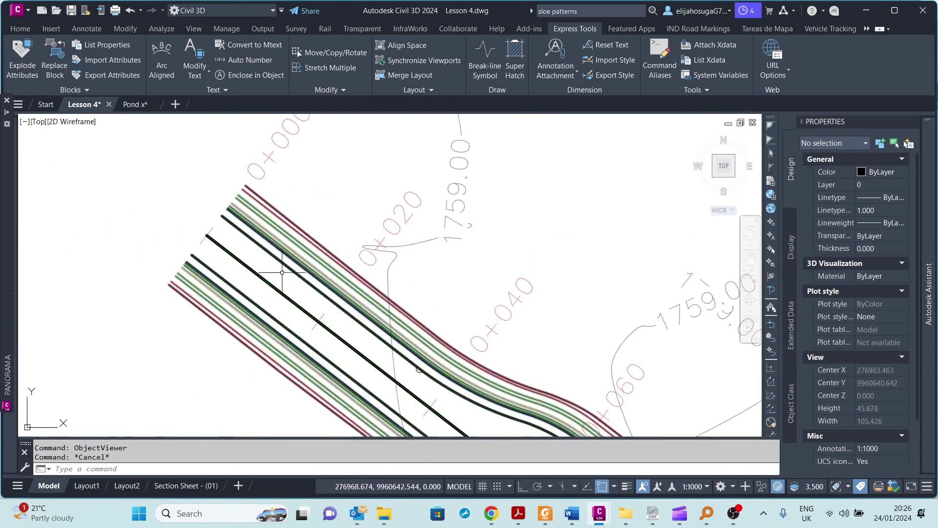
{"action": "scroll", "coordinate": [219, 304], "scroll_direction": "up", "scroll_amount": 1}
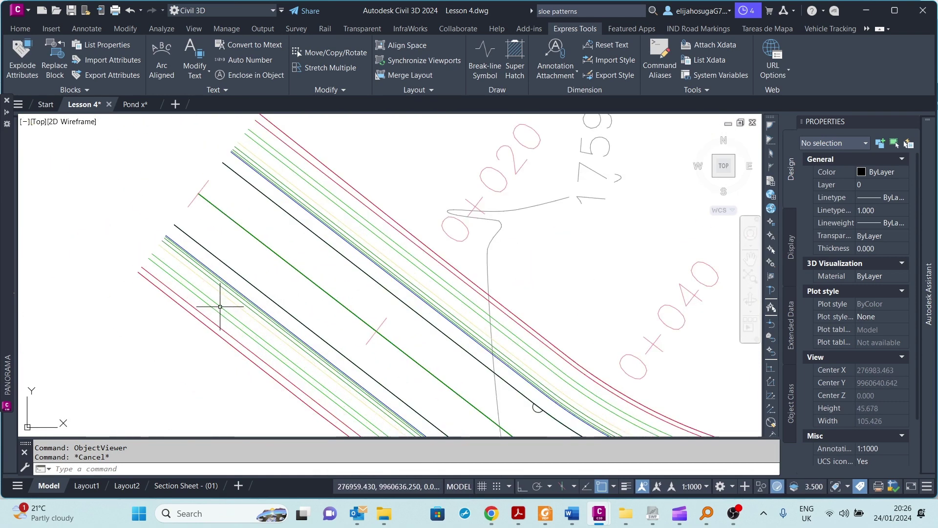
{"action": "scroll", "coordinate": [266, 232], "scroll_direction": "down", "scroll_amount": 3}
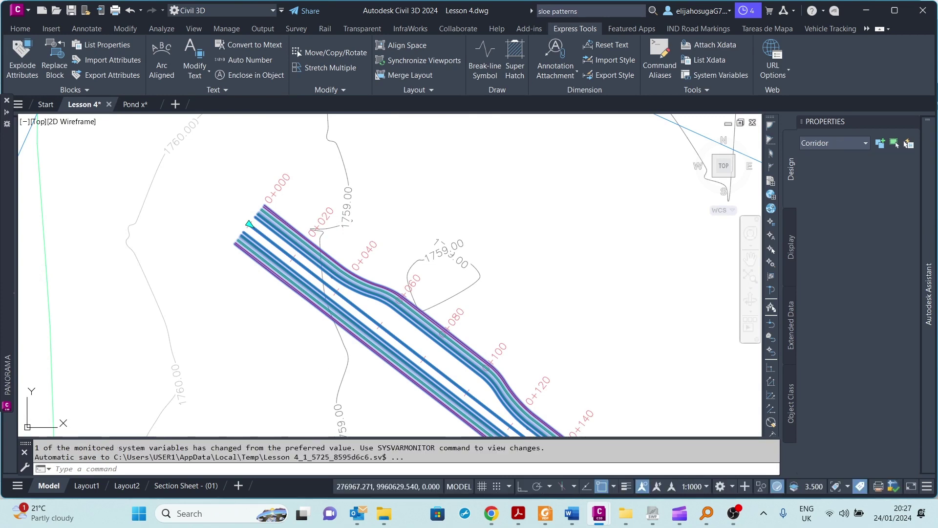
Review the corridor's overall extent and the parallel edge lines at its start near station 0+000.
{"action": "scroll", "coordinate": [266, 255], "scroll_direction": "down", "scroll_amount": 3}
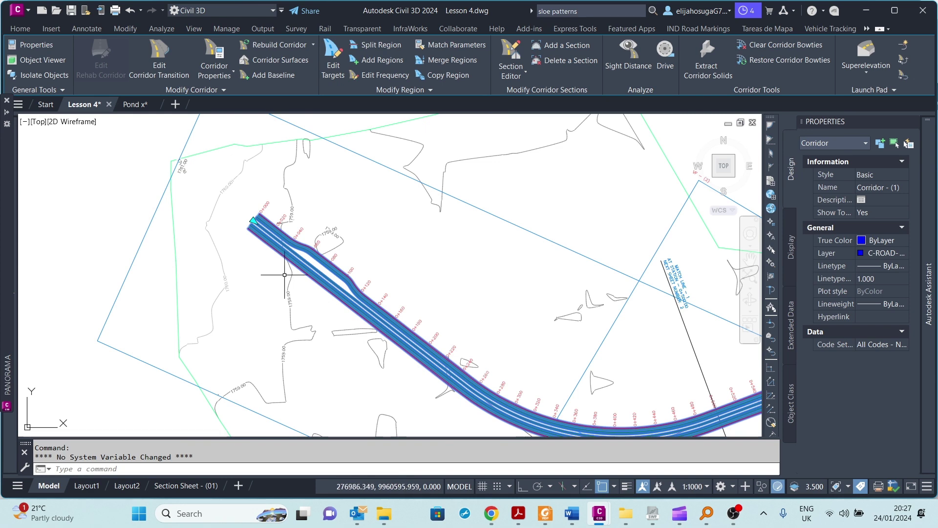
{"action": "key", "text": "Escape"}
{"action": "scroll", "coordinate": [281, 266], "scroll_direction": "up", "scroll_amount": 5}
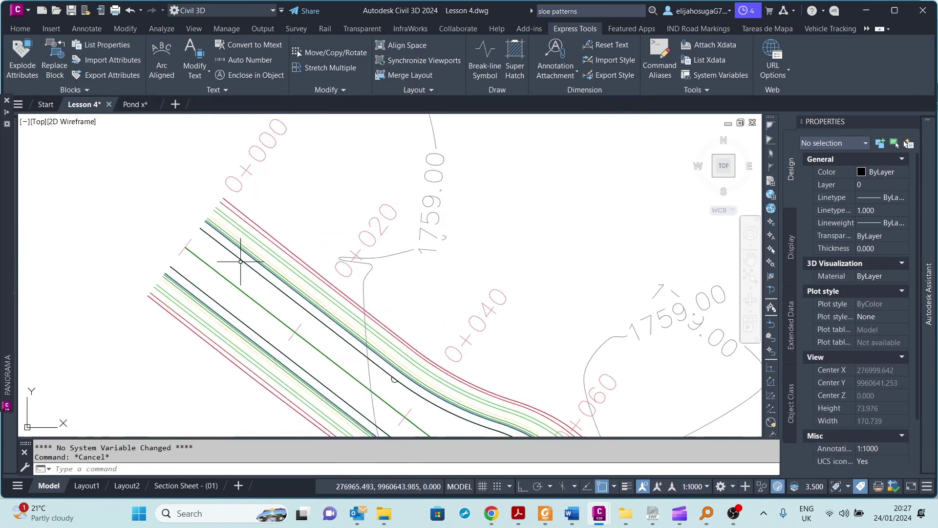
{"action": "scroll", "coordinate": [243, 244], "scroll_direction": "down", "scroll_amount": 2}
{"action": "middle_click_drag", "start_coordinate": [244, 244], "coordinate": [311, 248]}
{"action": "scroll", "coordinate": [311, 250], "scroll_direction": "up", "scroll_amount": 4}
{"action": "scroll", "coordinate": [310, 249], "scroll_direction": "down", "scroll_amount": 4}
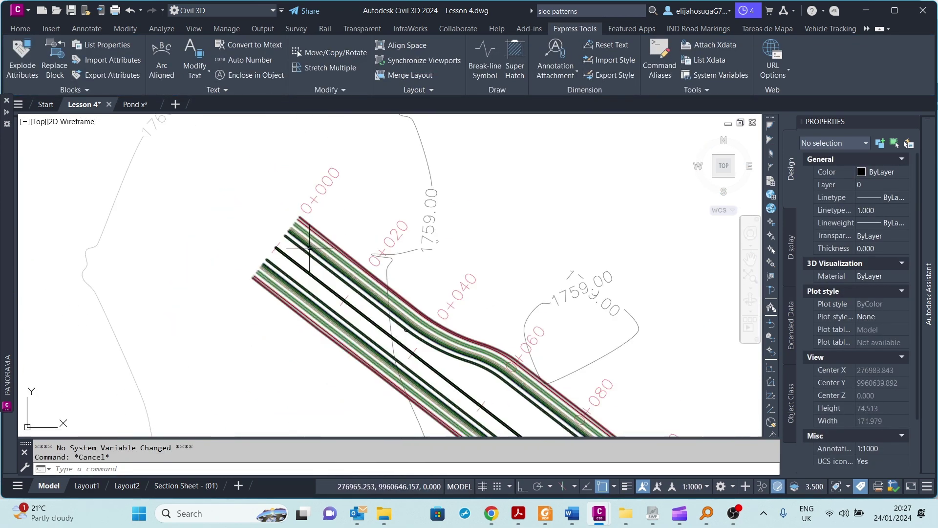
{"action": "scroll", "coordinate": [310, 248], "scroll_direction": "down", "scroll_amount": 4}
{"action": "middle_click_drag", "start_coordinate": [339, 300], "coordinate": [293, 296]}
{"action": "scroll", "coordinate": [302, 244], "scroll_direction": "up", "scroll_amount": 4}
{"action": "scroll", "coordinate": [301, 246], "scroll_direction": "down", "scroll_amount": 6}
{"action": "scroll", "coordinate": [287, 279], "scroll_direction": "up", "scroll_amount": 6}
{"action": "middle_click_drag", "start_coordinate": [240, 233], "coordinate": [275, 279]}
{"action": "scroll", "coordinate": [246, 233], "scroll_direction": "up", "scroll_amount": 2}
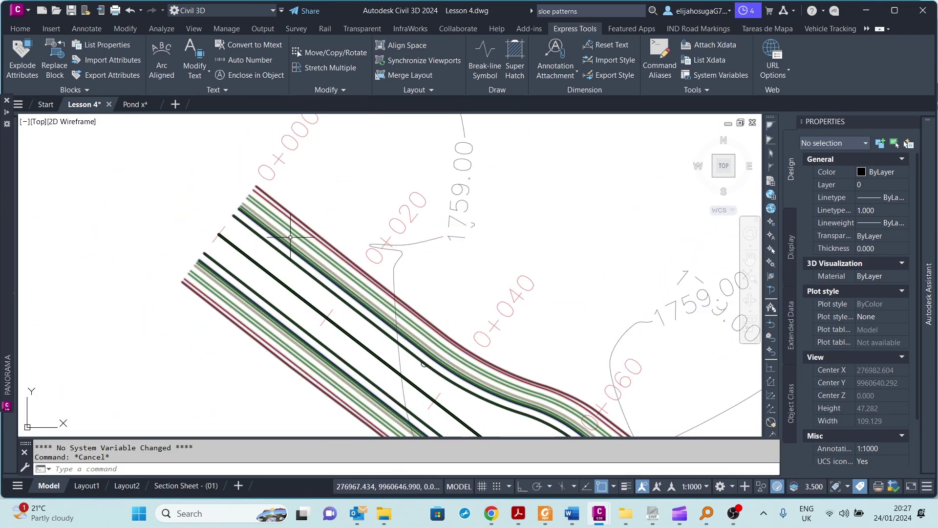
{"action": "scroll", "coordinate": [276, 264], "scroll_direction": "up", "scroll_amount": 4}
{"action": "middle_click_drag", "start_coordinate": [278, 258], "coordinate": [297, 305]}
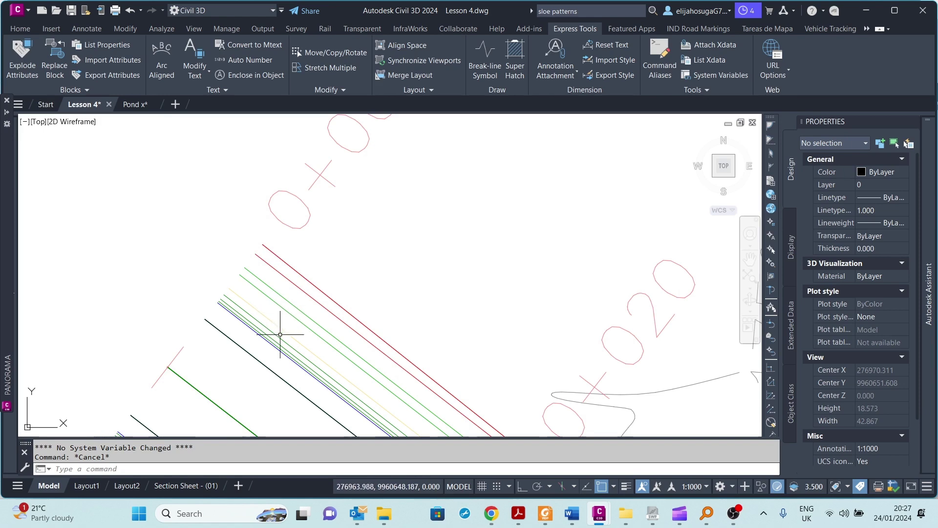
{"action": "scroll", "coordinate": [276, 328], "scroll_direction": "down", "scroll_amount": 6}
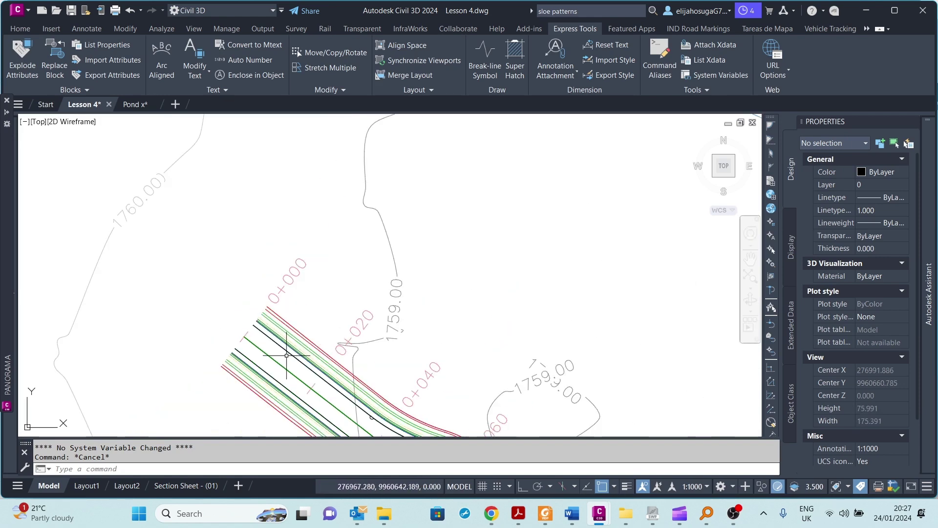
Inspect the corridor around station 0+040 and check the point codes of the green outer feature lines.
{"action": "scroll", "coordinate": [240, 294], "scroll_direction": "up", "scroll_amount": 3}
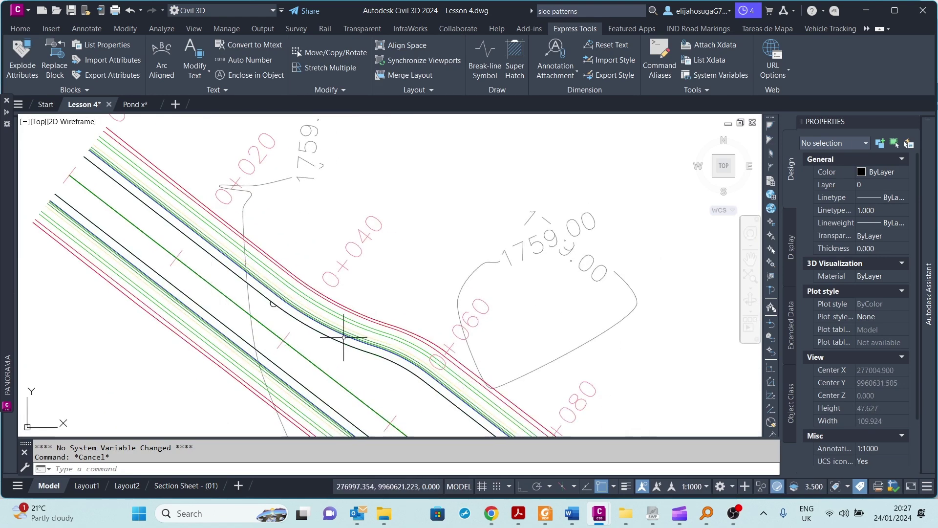
{"action": "scroll", "coordinate": [311, 293], "scroll_direction": "up", "scroll_amount": 2}
{"action": "scroll", "coordinate": [311, 293], "scroll_direction": "up", "scroll_amount": 6}
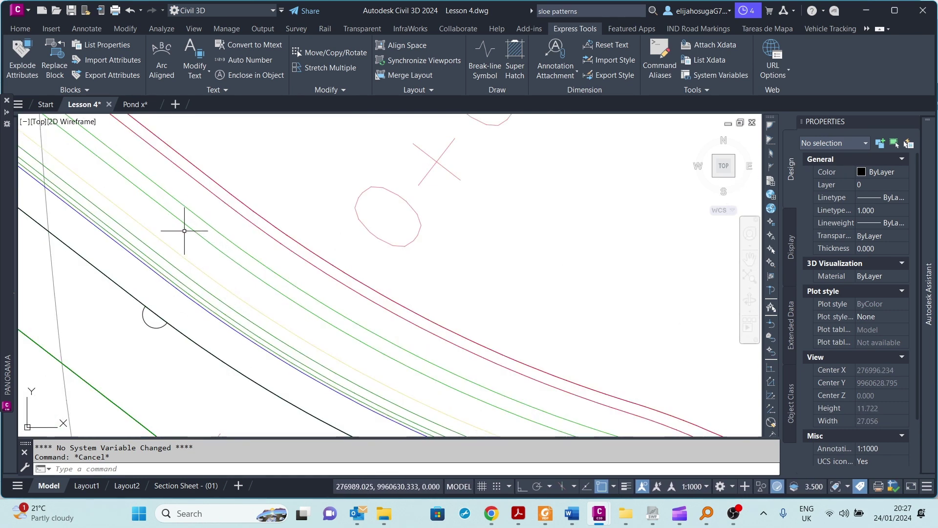
{"action": "scroll", "coordinate": [254, 337], "scroll_direction": "down", "scroll_amount": 8}
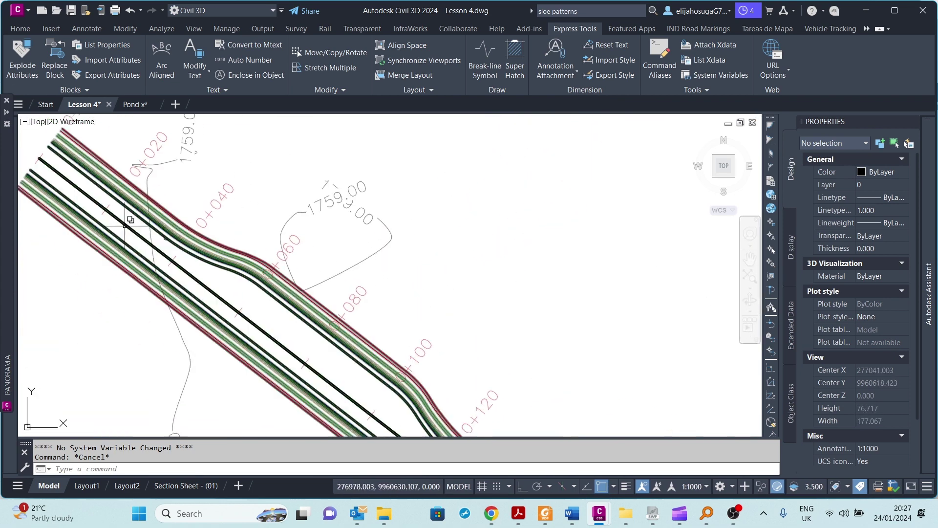
{"action": "middle_click_drag", "start_coordinate": [179, 211], "coordinate": [281, 338]}
{"action": "scroll", "coordinate": [149, 275], "scroll_direction": "up", "scroll_amount": 2}
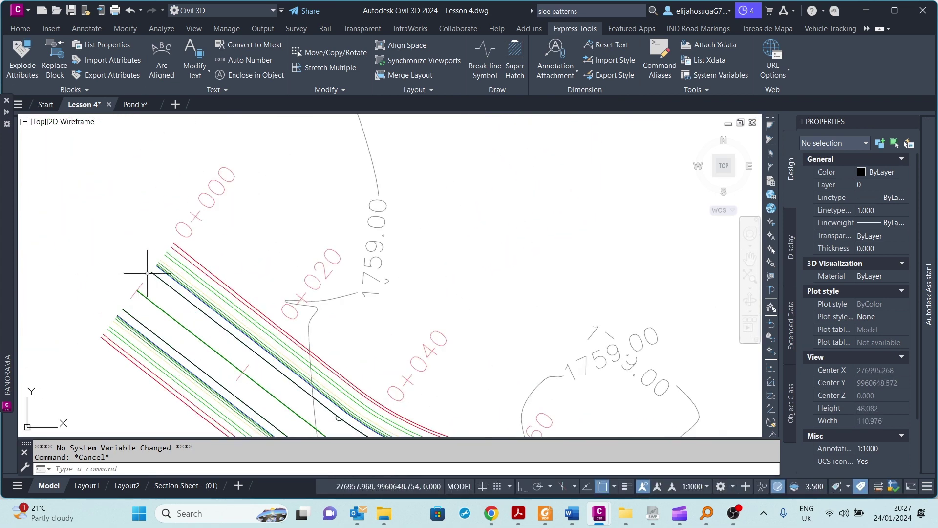
{"action": "scroll", "coordinate": [168, 267], "scroll_direction": "up", "scroll_amount": 4}
{"action": "middle_click_drag", "start_coordinate": [167, 267], "coordinate": [118, 235]}
{"action": "scroll", "coordinate": [119, 235], "scroll_direction": "down", "scroll_amount": 4}
{"action": "scroll", "coordinate": [224, 329], "scroll_direction": "up", "scroll_amount": 2}
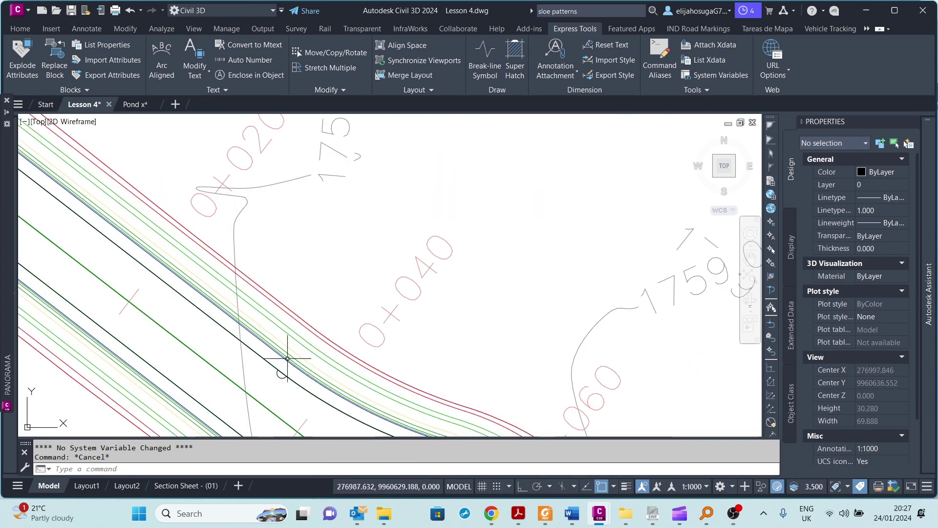
{"action": "scroll", "coordinate": [314, 342], "scroll_direction": "up", "scroll_amount": 2}
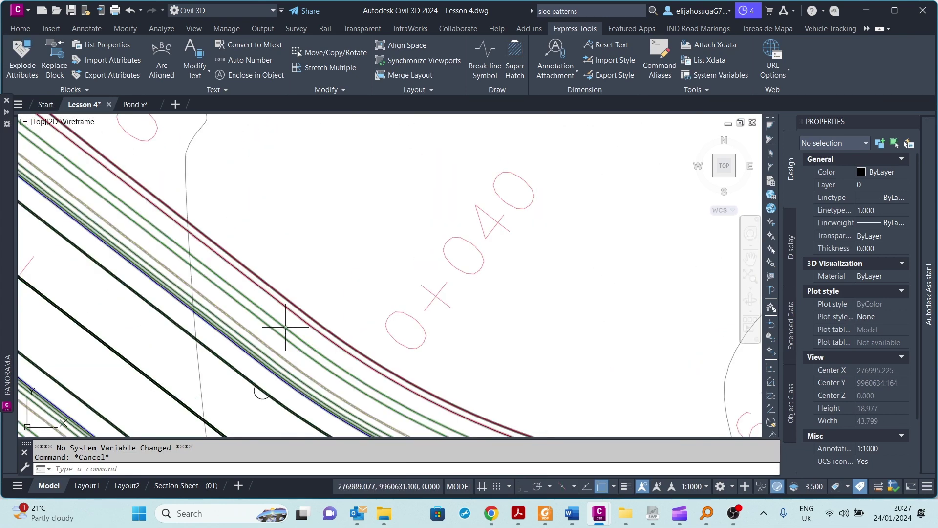
{"action": "mouse_move", "coordinate": [285, 326]}
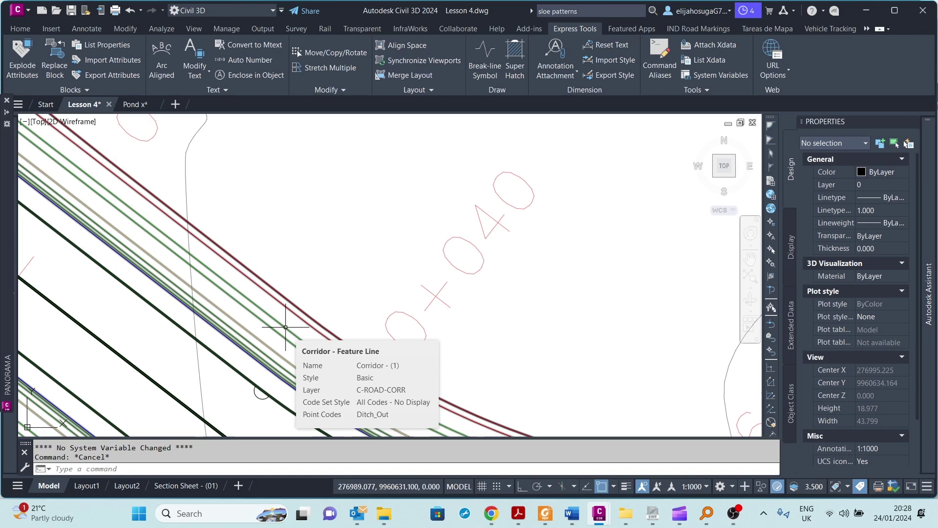
{"action": "scroll", "coordinate": [285, 326], "scroll_direction": "up", "scroll_amount": 4}
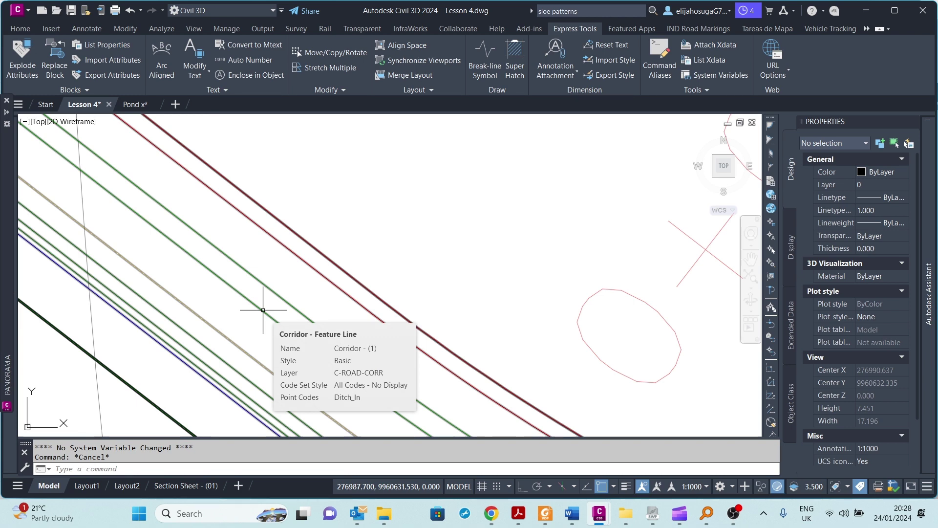
Inspect the road assembly away from the corridor and identify the subassembly forming its cut and fill side slopes.
{"action": "scroll", "coordinate": [331, 261], "scroll_direction": "down", "scroll_amount": 20}
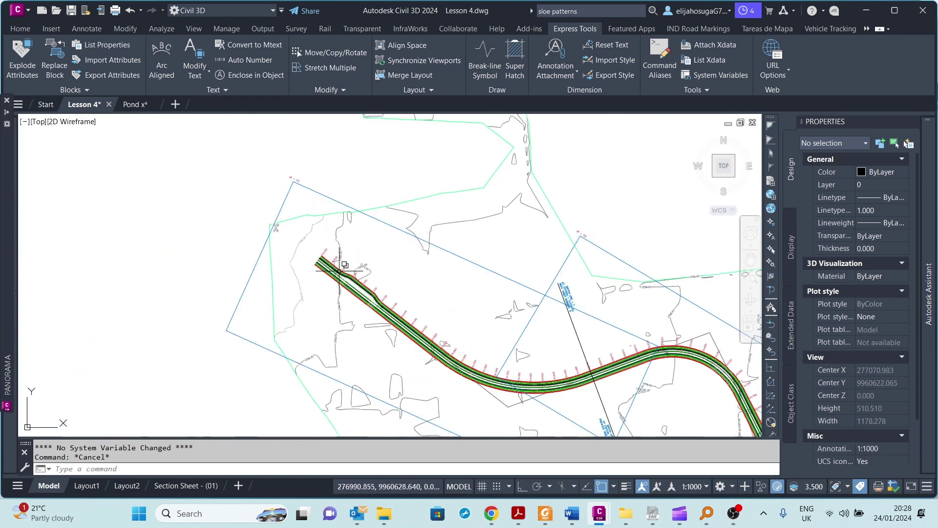
{"action": "mouse_move", "coordinate": [453, 313]}
{"action": "middle_mouse_down"}
{"action": "mouse_move", "coordinate": [403, 318]}
{"action": "mouse_move", "coordinate": [140, 255]}
{"action": "middle_mouse_up"}
{"action": "scroll", "coordinate": [591, 251], "scroll_direction": "up", "scroll_amount": 10}
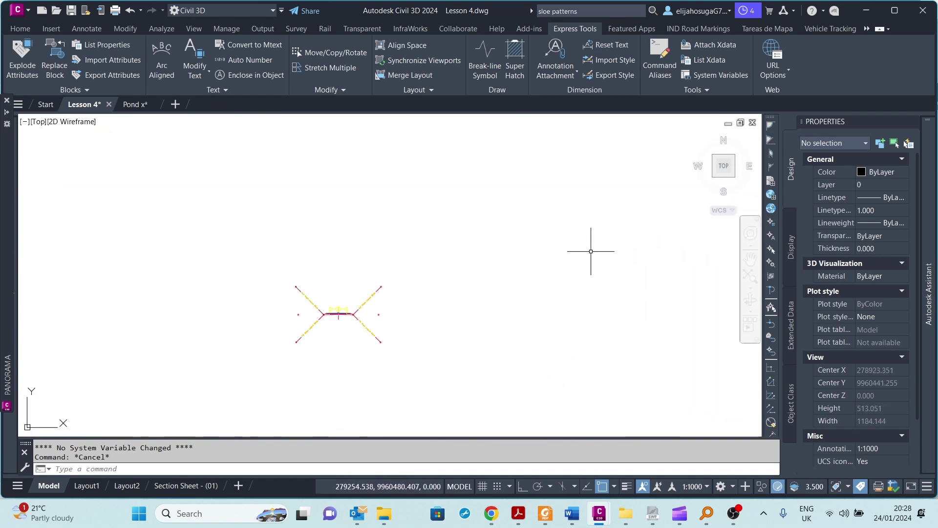
{"action": "scroll", "coordinate": [326, 322], "scroll_direction": "up", "scroll_amount": 6}
{"action": "scroll", "coordinate": [508, 269], "scroll_direction": "up", "scroll_amount": 4}
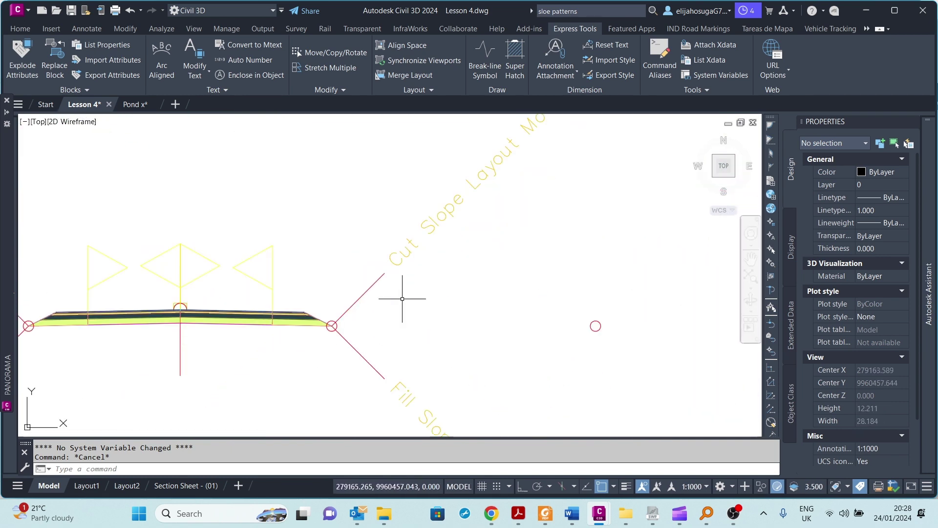
{"action": "scroll", "coordinate": [376, 313], "scroll_direction": "down", "scroll_amount": 6}
{"action": "scroll", "coordinate": [376, 314], "scroll_direction": "up", "scroll_amount": 4}
{"action": "scroll", "coordinate": [429, 308], "scroll_direction": "up", "scroll_amount": 2}
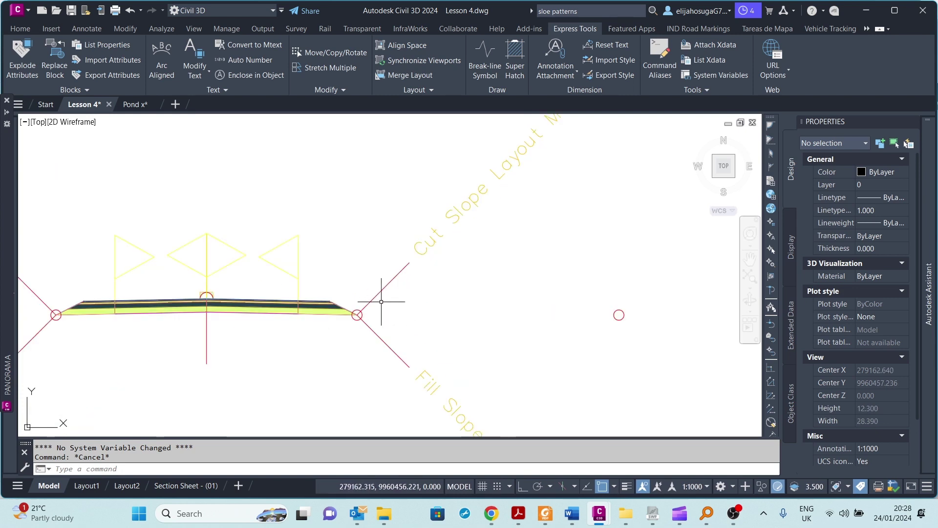
{"action": "scroll", "coordinate": [436, 294], "scroll_direction": "down", "scroll_amount": 4}
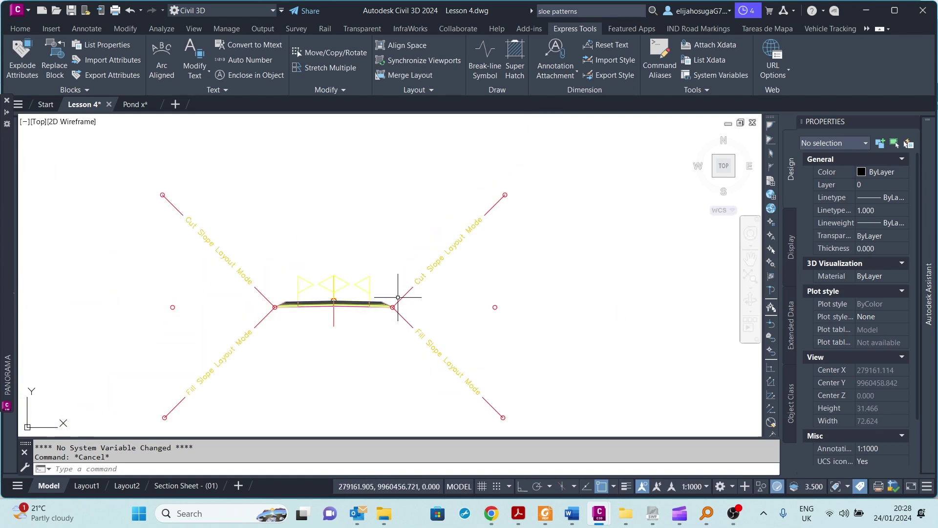
{"action": "mouse_move", "coordinate": [401, 297]}
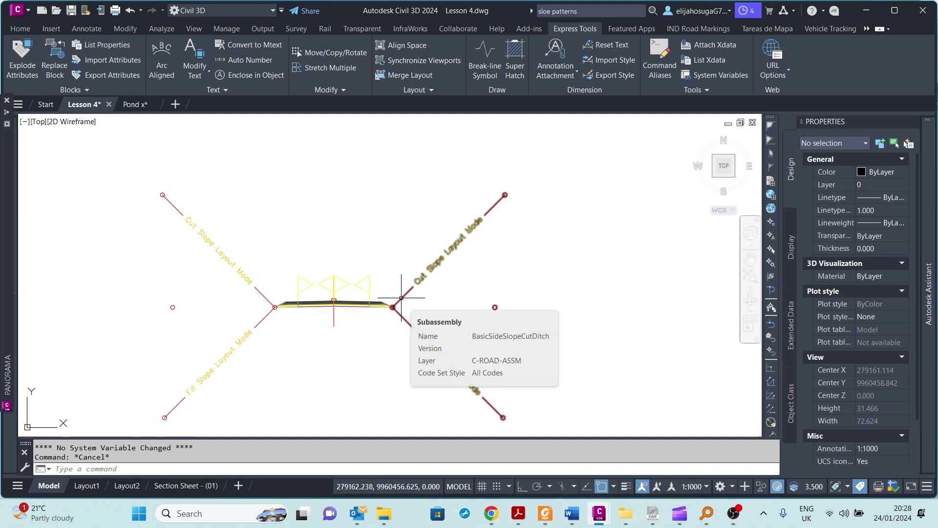
{"action": "scroll", "coordinate": [401, 297], "scroll_direction": "down", "scroll_amount": 8}
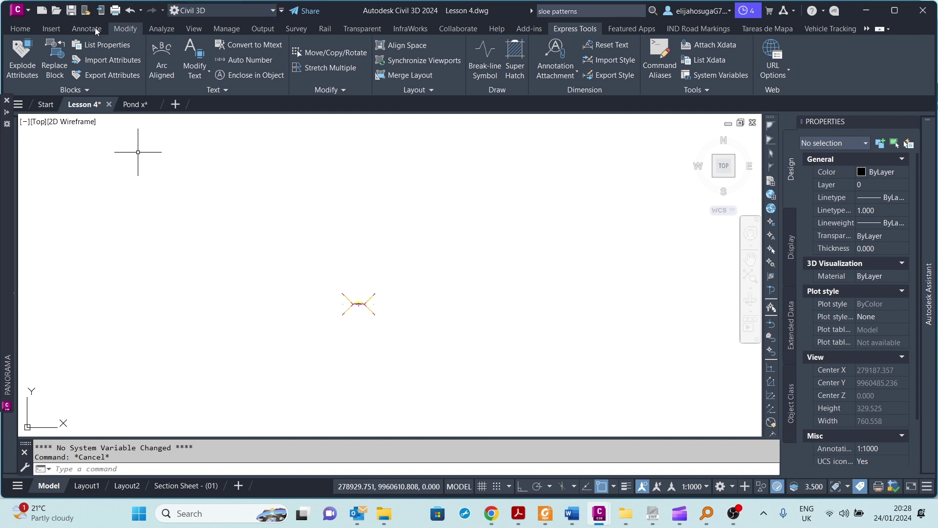
Display the tool palettes with the metric lane subassemblies, and close the Panorama and Toolspace palettes.
{"action": "left_click", "coordinate": [20, 29]}
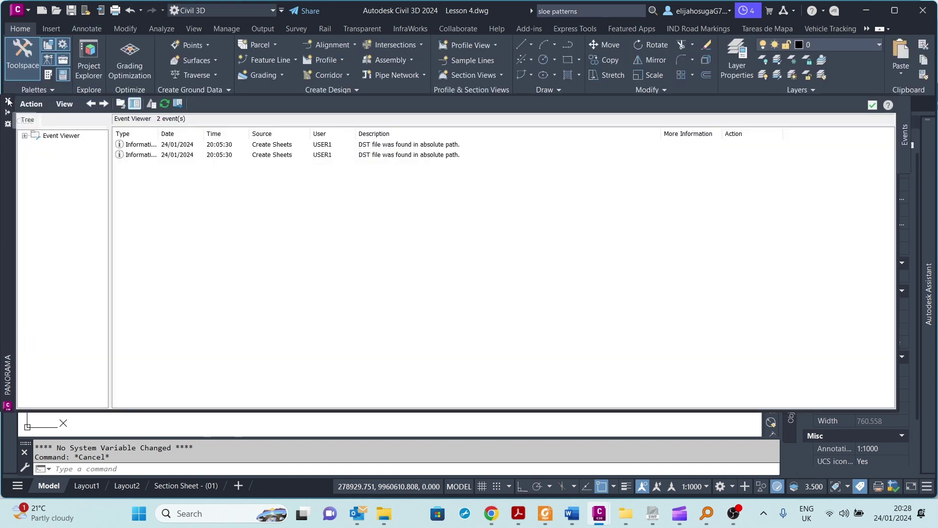
{"action": "left_click", "coordinate": [8, 102]}
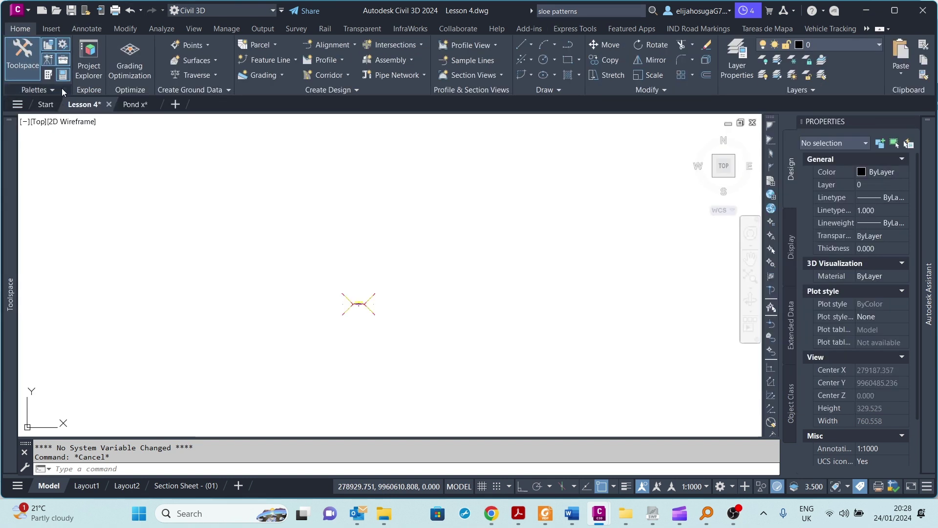
{"action": "left_click", "coordinate": [47, 75]}
{"action": "mouse_move", "coordinate": [16, 236]}
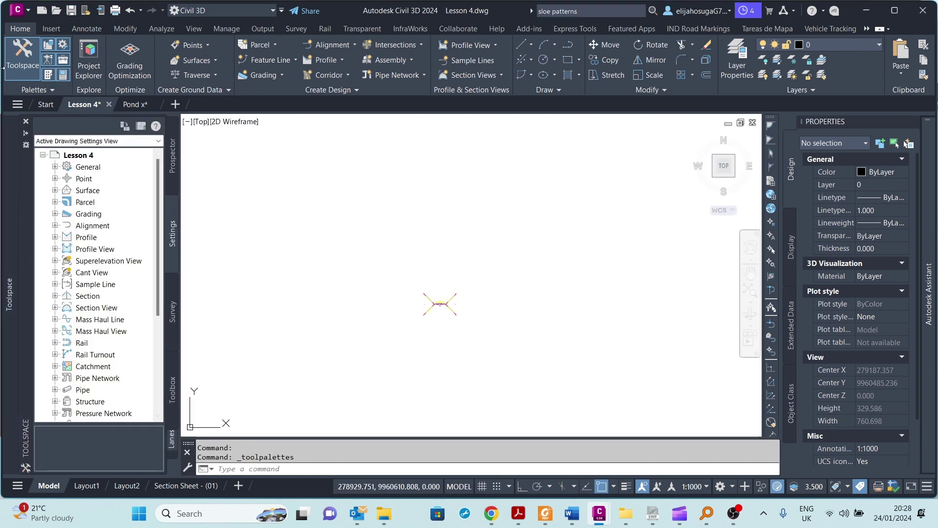
{"action": "left_click", "coordinate": [20, 67]}
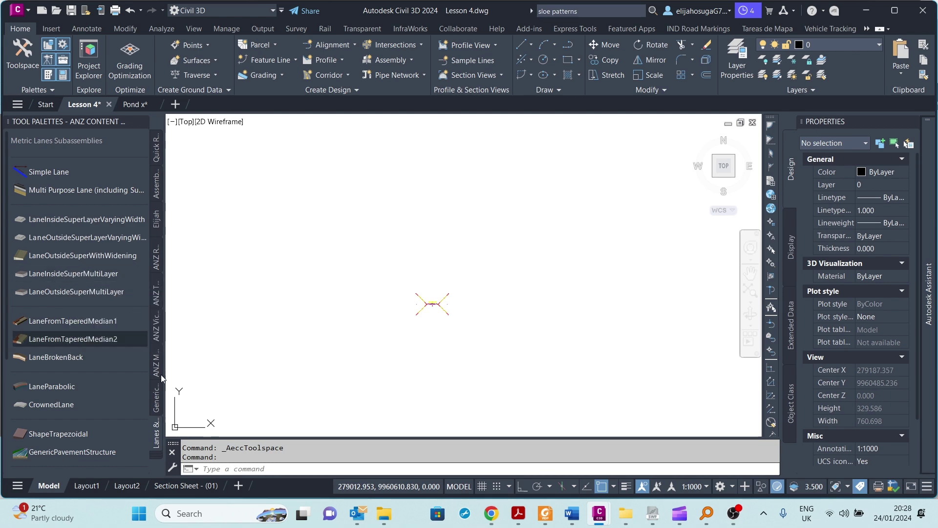
Switch the tool palettes to the civil metric subassembly set and display its Metric Basic Subassemblies.
{"action": "left_click", "coordinate": [153, 458]}
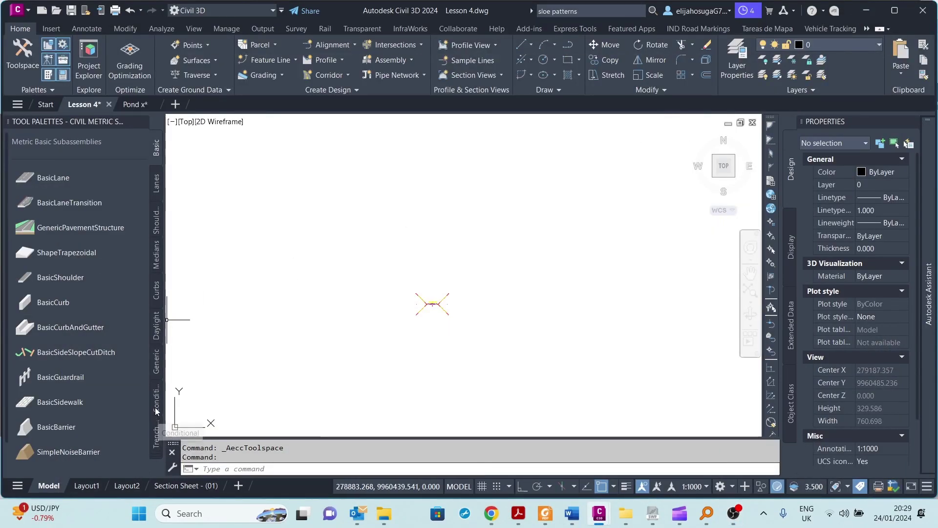
{"action": "left_click", "coordinate": [157, 396]}
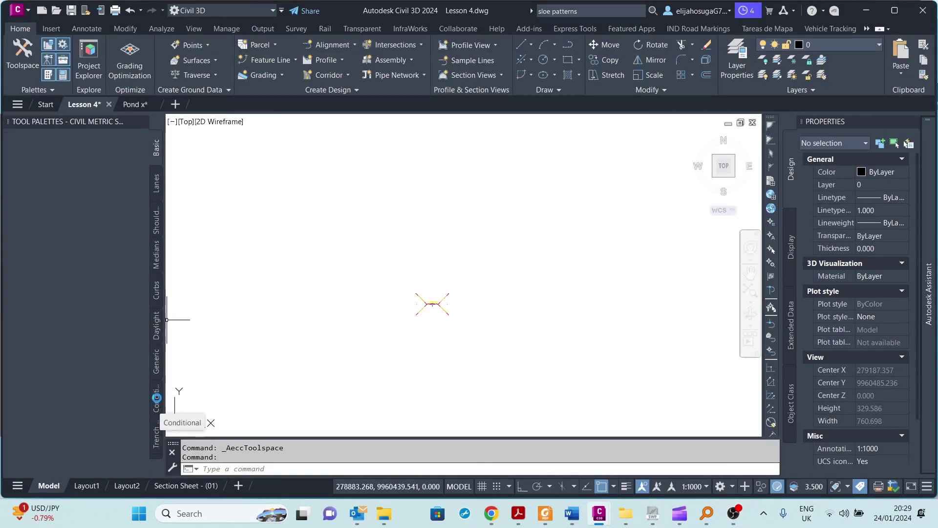
{"action": "left_click", "coordinate": [154, 366]}
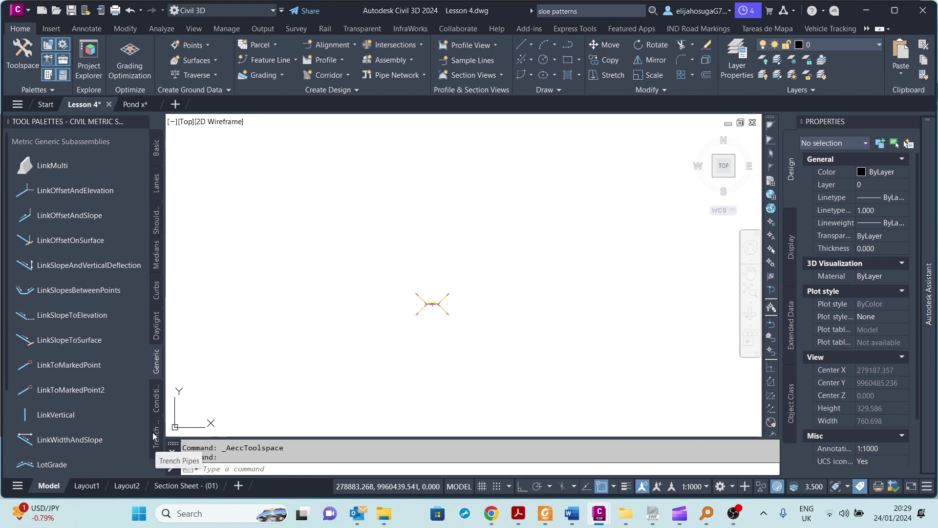
{"action": "left_click", "coordinate": [156, 149]}
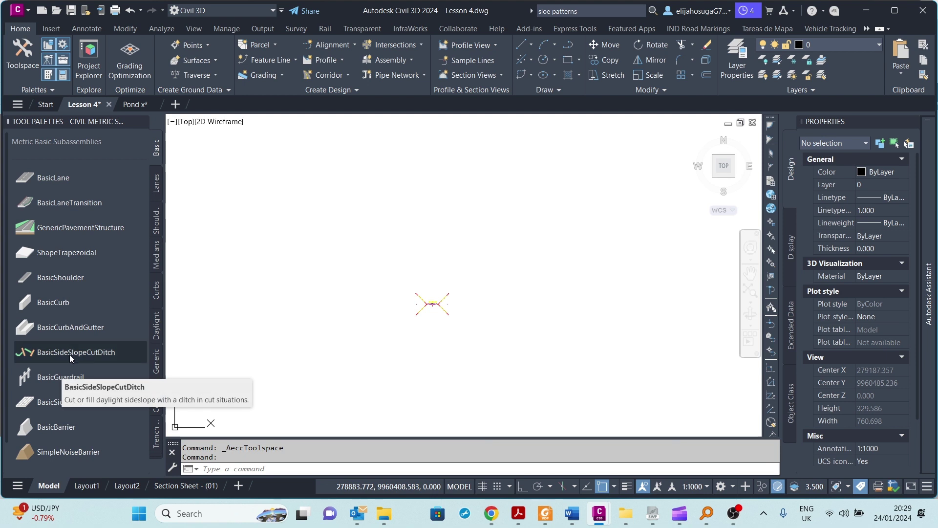
Open the help topic for the BasicSideSlopeCutDitch subassembly and review its cut and fill diagrams and input parameters.
{"action": "right_click", "coordinate": [69, 354]}
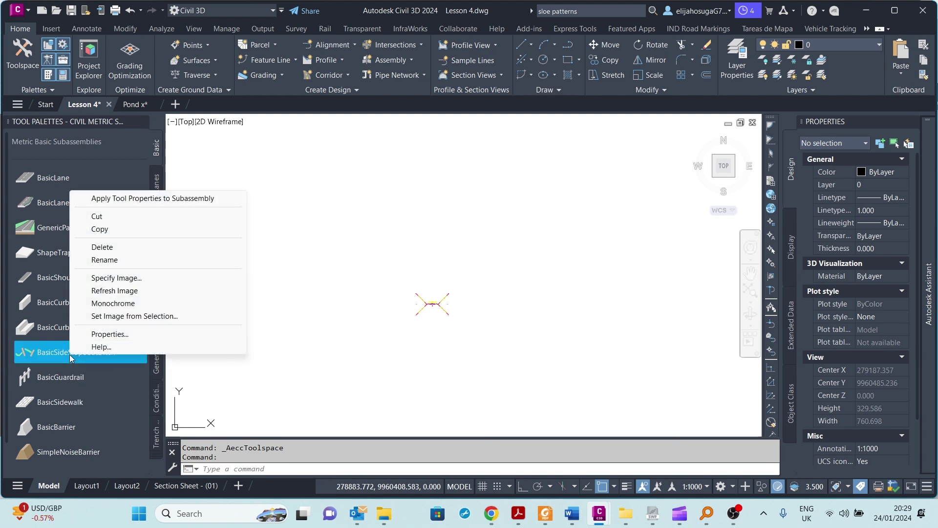
{"action": "left_click", "coordinate": [101, 347]}
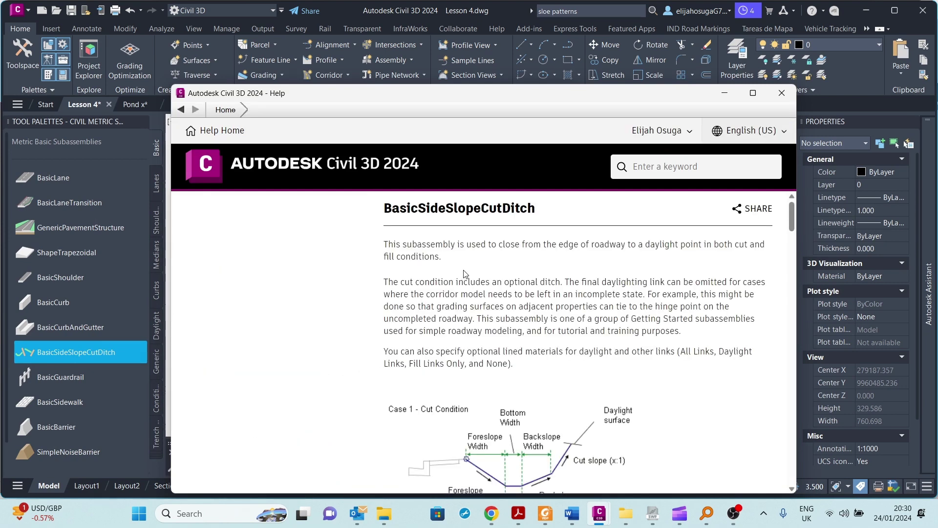
{"action": "scroll", "coordinate": [465, 274], "scroll_direction": "down", "scroll_amount": 4}
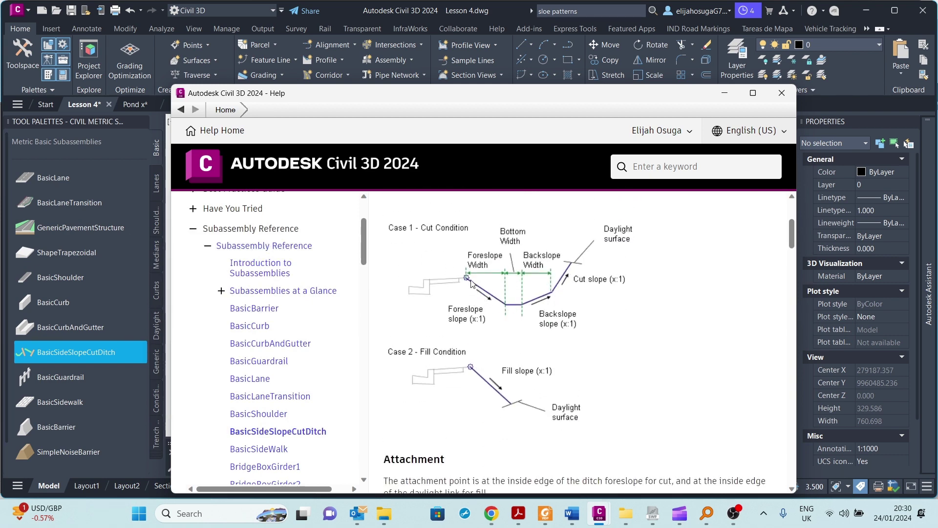
{"action": "scroll", "coordinate": [470, 285], "scroll_direction": "down", "scroll_amount": 8}
{"action": "scroll", "coordinate": [465, 300], "scroll_direction": "up", "scroll_amount": 7}
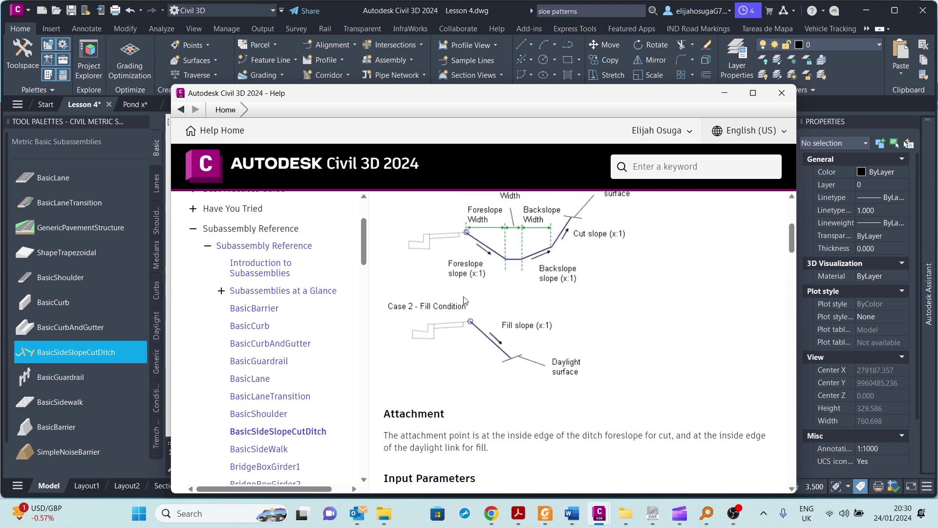
{"action": "scroll", "coordinate": [468, 288], "scroll_direction": "down", "scroll_amount": 15}
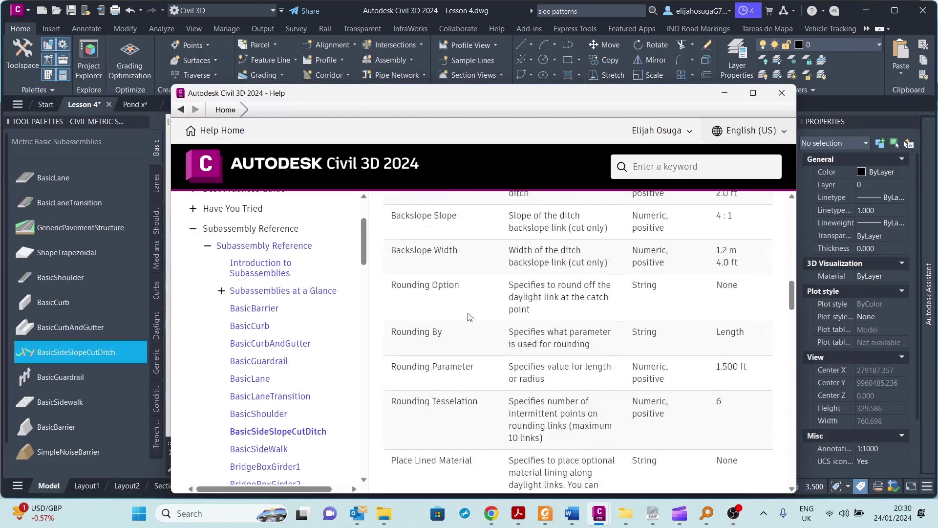
{"action": "scroll", "coordinate": [468, 332], "scroll_direction": "down", "scroll_amount": 15}
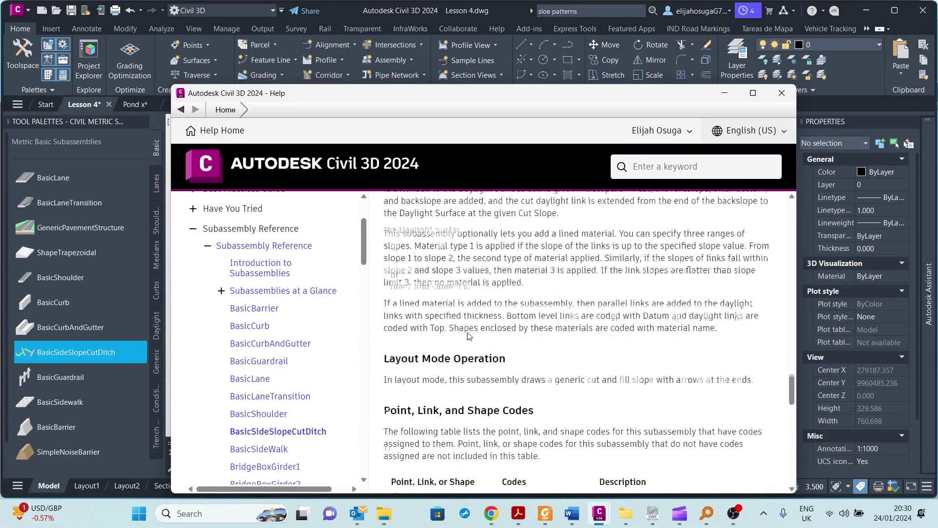
Compare the point, link and shape codes table of BasicSideSlopeCutDitch with its coding diagram to identify the ditch and daylight points.
{"action": "scroll", "coordinate": [467, 334], "scroll_direction": "down", "scroll_amount": 2}
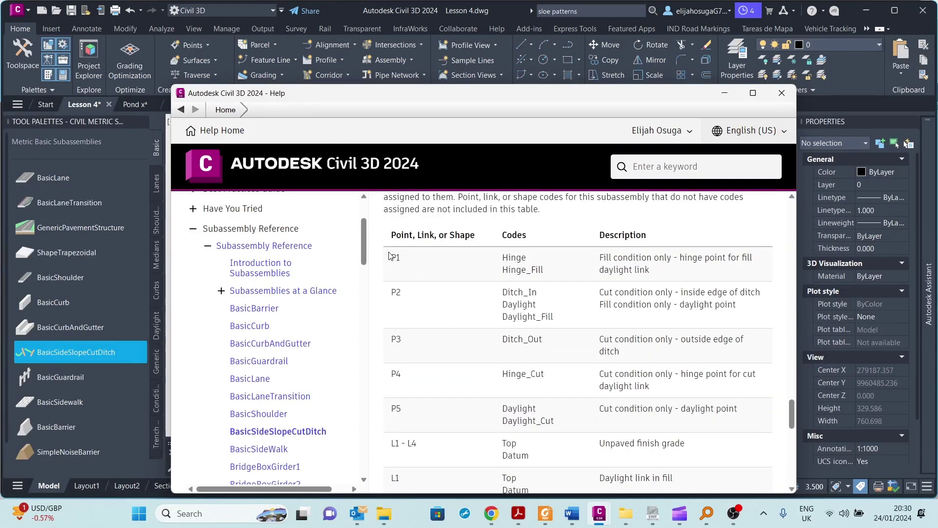
{"action": "scroll", "coordinate": [450, 332], "scroll_direction": "down", "scroll_amount": 10}
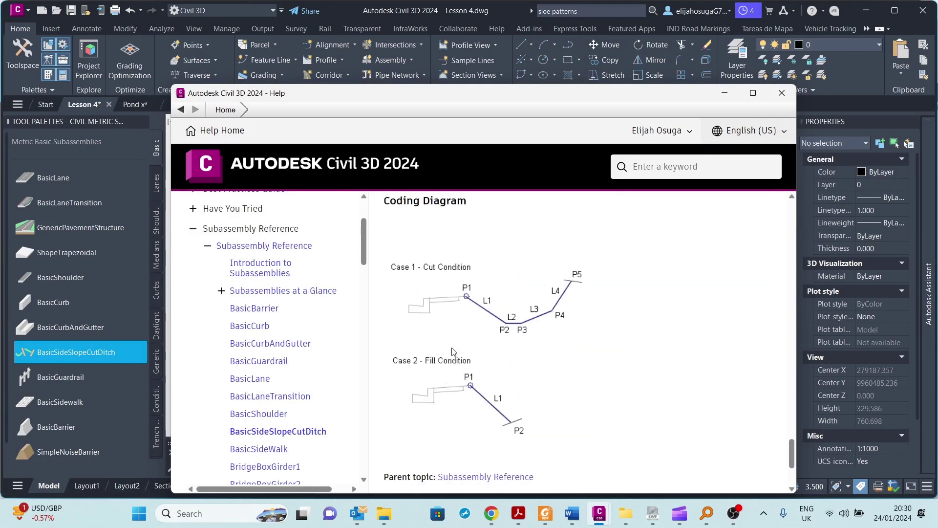
{"action": "scroll", "coordinate": [467, 305], "scroll_direction": "up", "scroll_amount": 12}
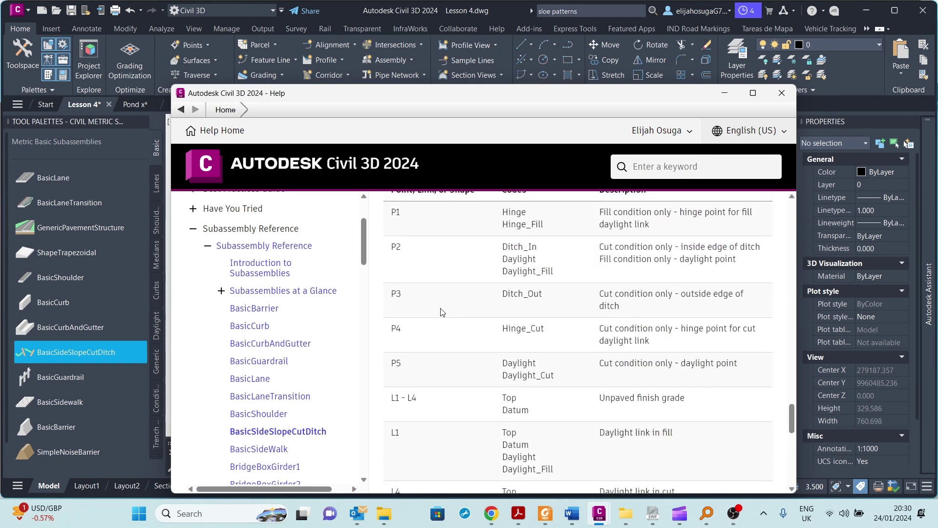
{"action": "scroll", "coordinate": [525, 348], "scroll_direction": "down", "scroll_amount": 10}
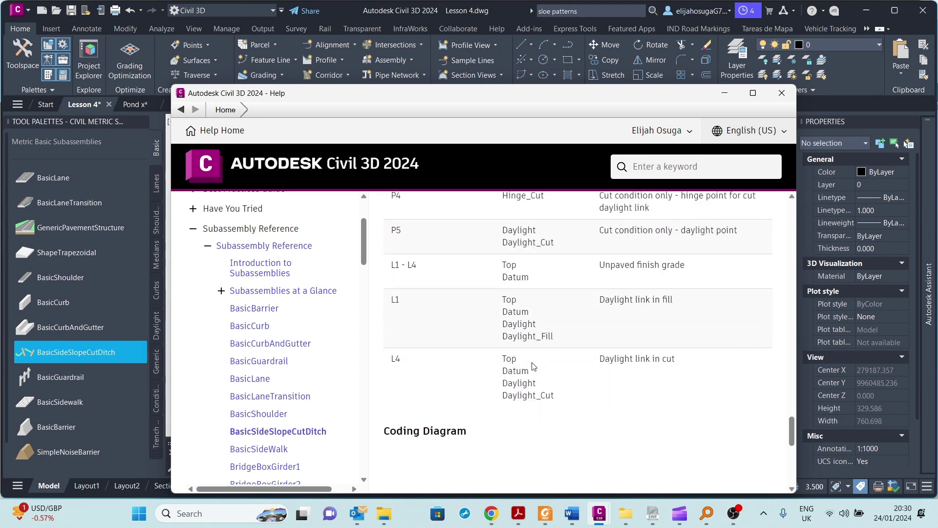
{"action": "scroll", "coordinate": [528, 371], "scroll_direction": "down", "scroll_amount": 2}
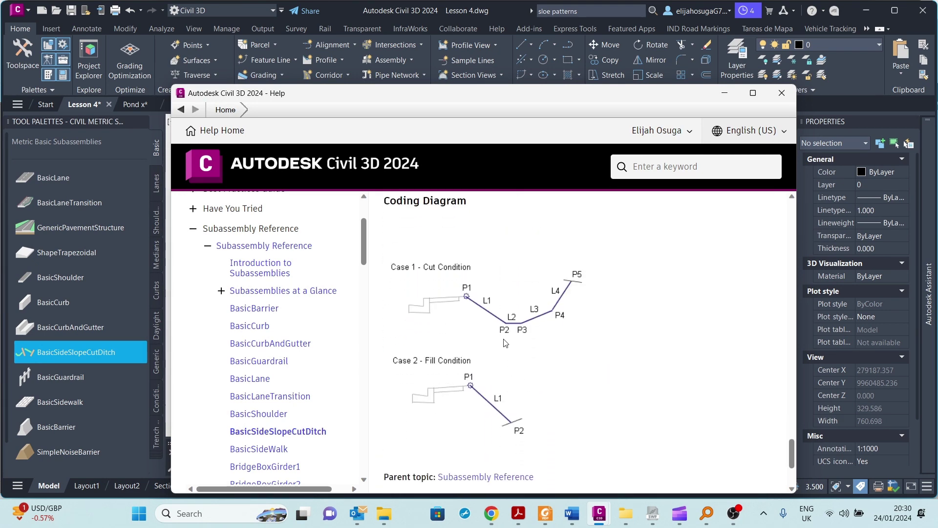
{"action": "scroll", "coordinate": [518, 343], "scroll_direction": "up", "scroll_amount": 8}
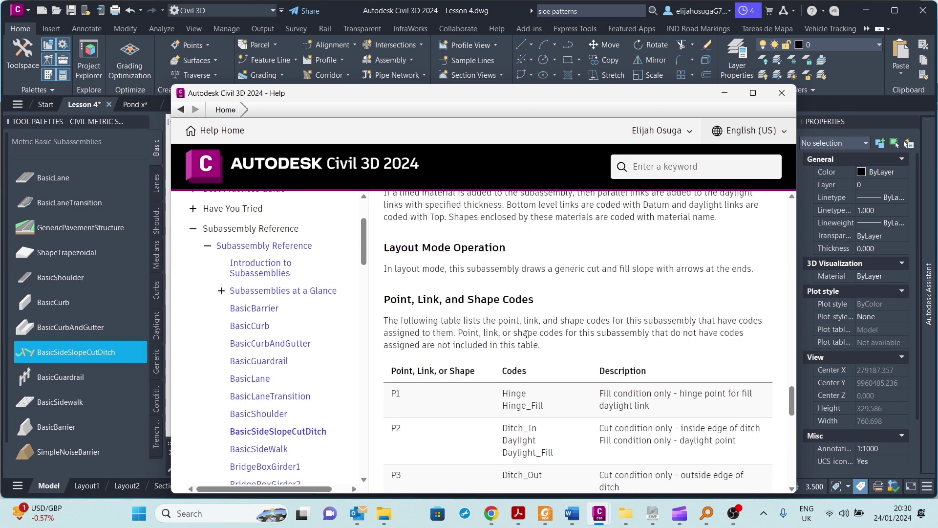
{"action": "scroll", "coordinate": [526, 345], "scroll_direction": "down", "scroll_amount": 8}
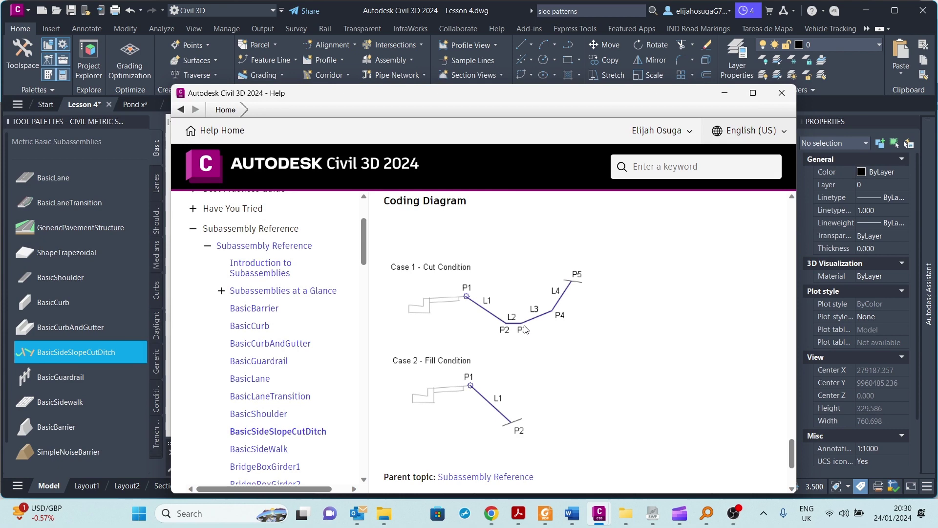
{"action": "scroll", "coordinate": [521, 334], "scroll_direction": "up", "scroll_amount": 5}
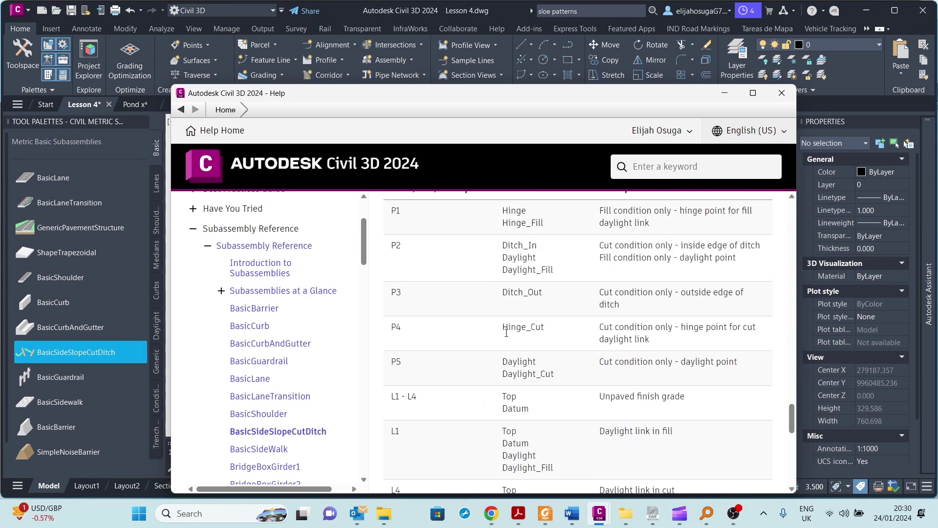
{"action": "scroll", "coordinate": [572, 357], "scroll_direction": "down", "scroll_amount": 5}
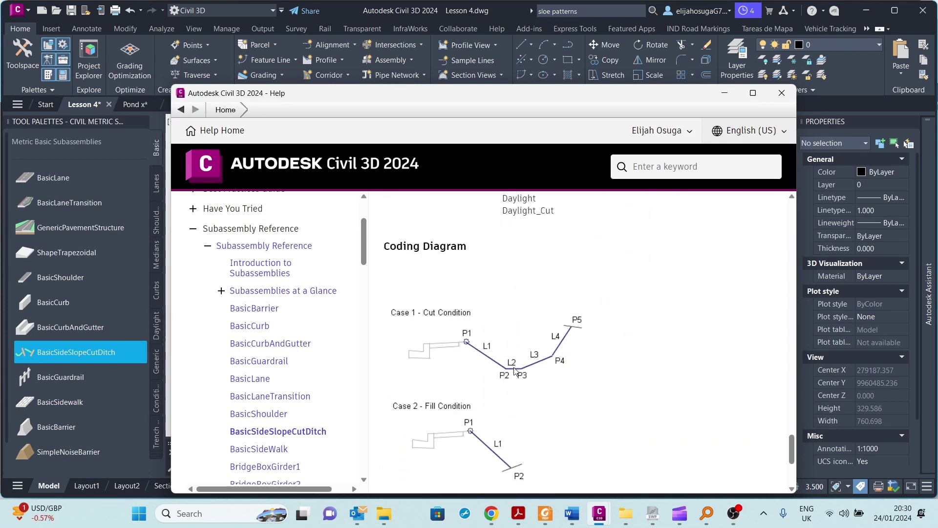
{"action": "scroll", "coordinate": [551, 352], "scroll_direction": "down", "scroll_amount": 2}
{"action": "scroll", "coordinate": [542, 339], "scroll_direction": "up", "scroll_amount": 5}
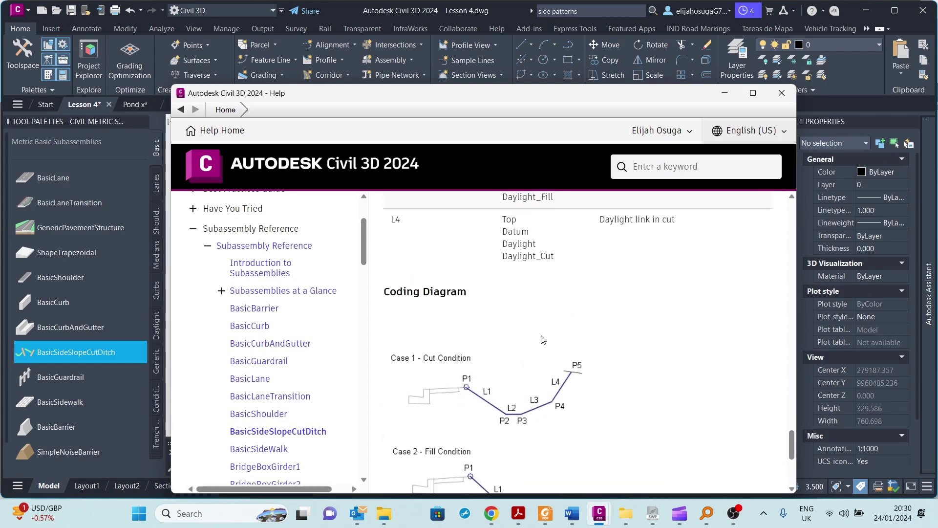
{"action": "scroll", "coordinate": [543, 339], "scroll_direction": "down", "scroll_amount": 1}
{"action": "scroll", "coordinate": [541, 339], "scroll_direction": "up", "scroll_amount": 1}
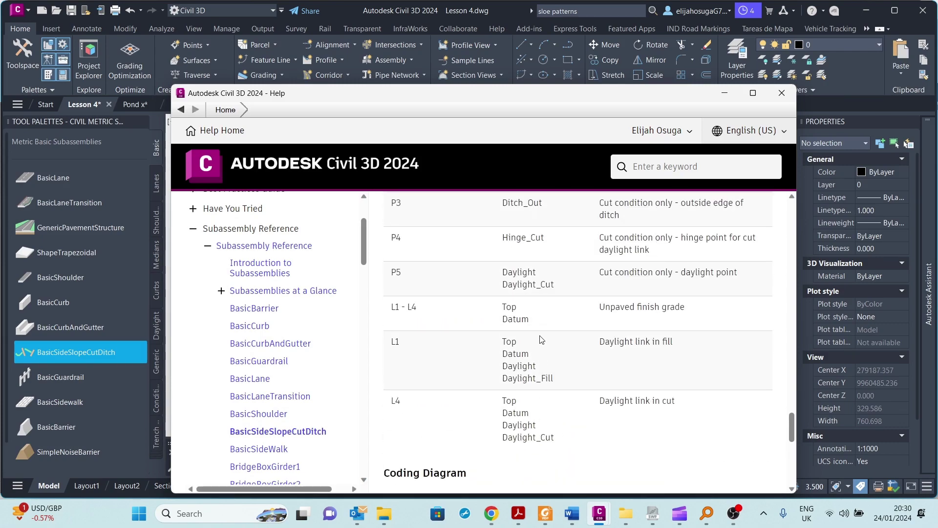
Examine the cut and fill cases in the coding diagram once more, and close the help window.
{"action": "scroll", "coordinate": [530, 359], "scroll_direction": "down", "scroll_amount": 5}
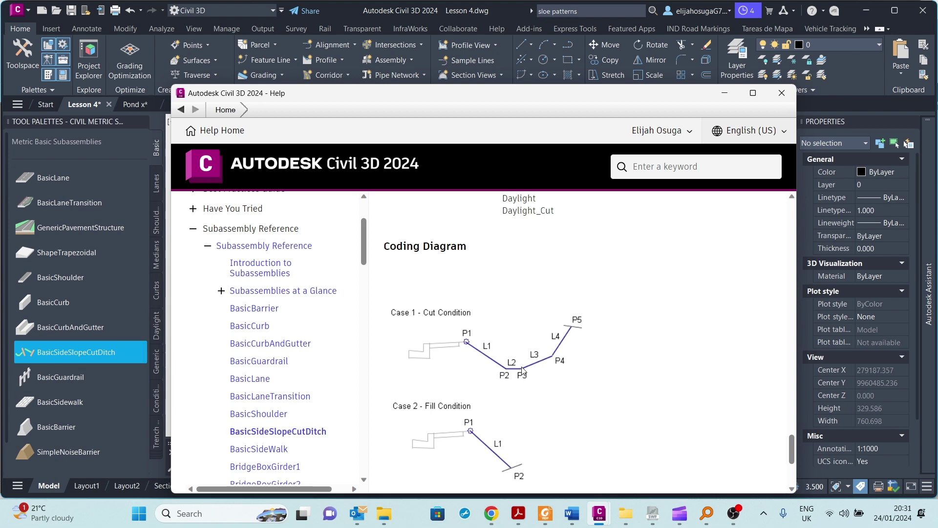
{"action": "scroll", "coordinate": [535, 372], "scroll_direction": "down", "scroll_amount": 4}
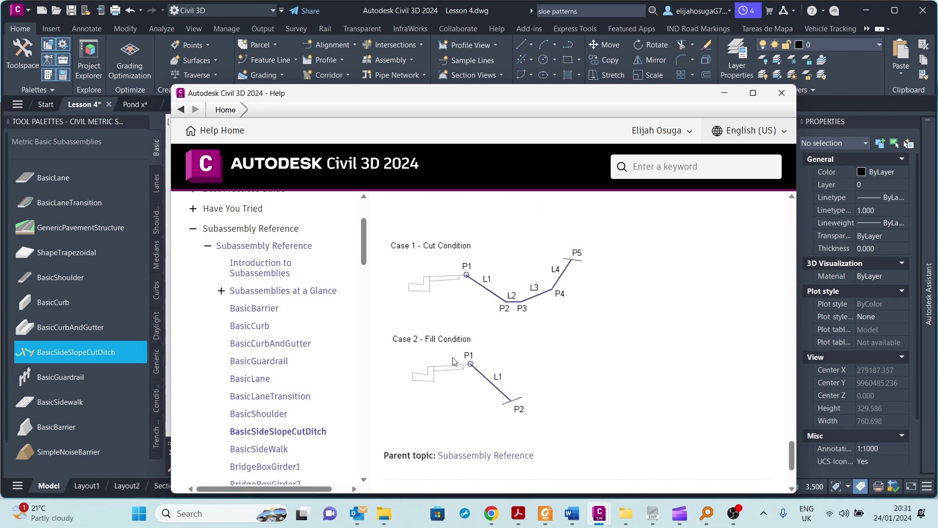
{"action": "scroll", "coordinate": [473, 372], "scroll_direction": "up", "scroll_amount": 10}
{"action": "scroll", "coordinate": [473, 372], "scroll_direction": "up", "scroll_amount": 5}
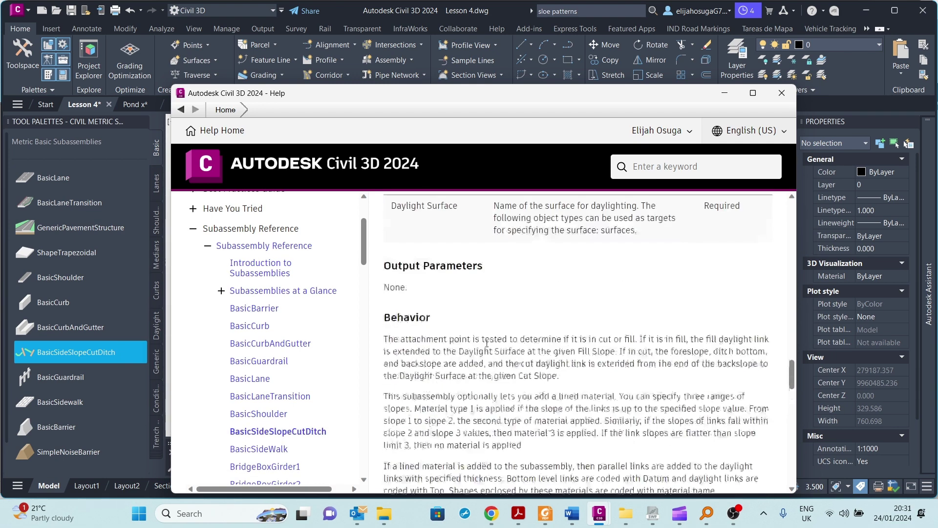
{"action": "left_click", "coordinate": [780, 96]}
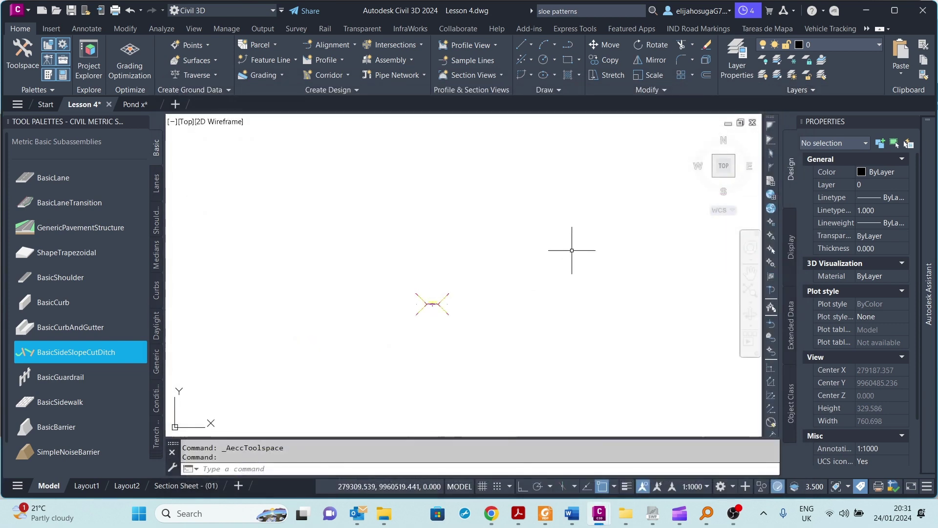
Return to the road corridor, select it near station 0+140 and open its corridor properties.
{"action": "scroll", "coordinate": [373, 324], "scroll_direction": "down", "scroll_amount": 8}
{"action": "middle_click_drag", "start_coordinate": [296, 322], "coordinate": [387, 323]}
{"action": "scroll", "coordinate": [371, 350], "scroll_direction": "up", "scroll_amount": 12}
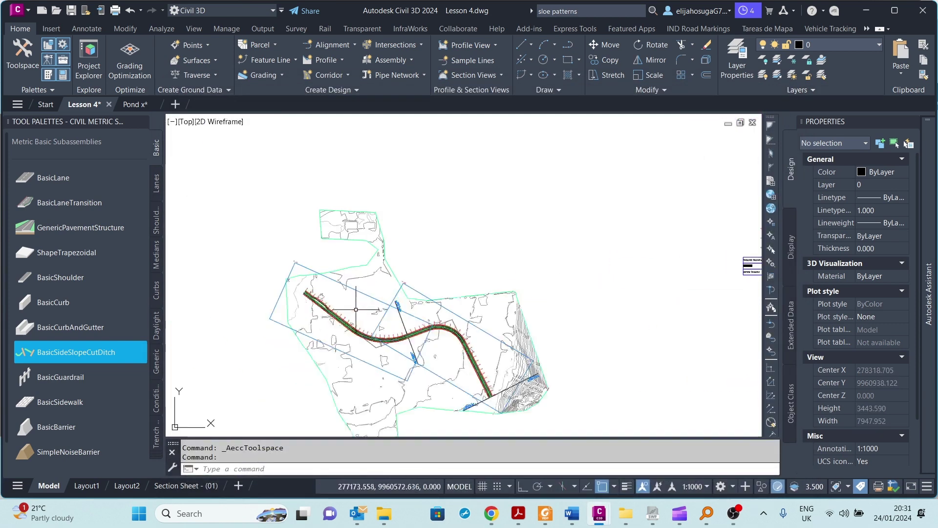
{"action": "scroll", "coordinate": [371, 350], "scroll_direction": "up", "scroll_amount": 6}
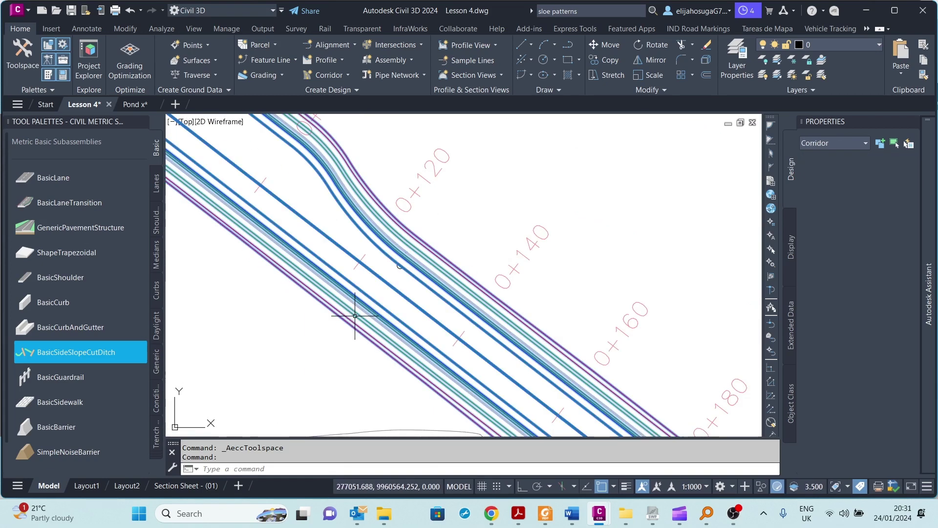
{"action": "left_click", "coordinate": [355, 316]}
{"action": "right_click", "coordinate": [357, 323]}
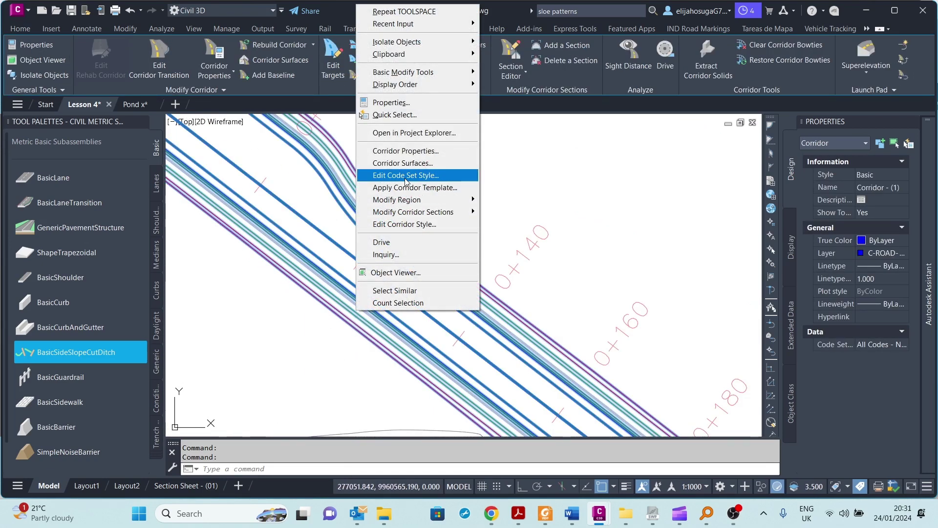
{"action": "left_click", "coordinate": [398, 150]}
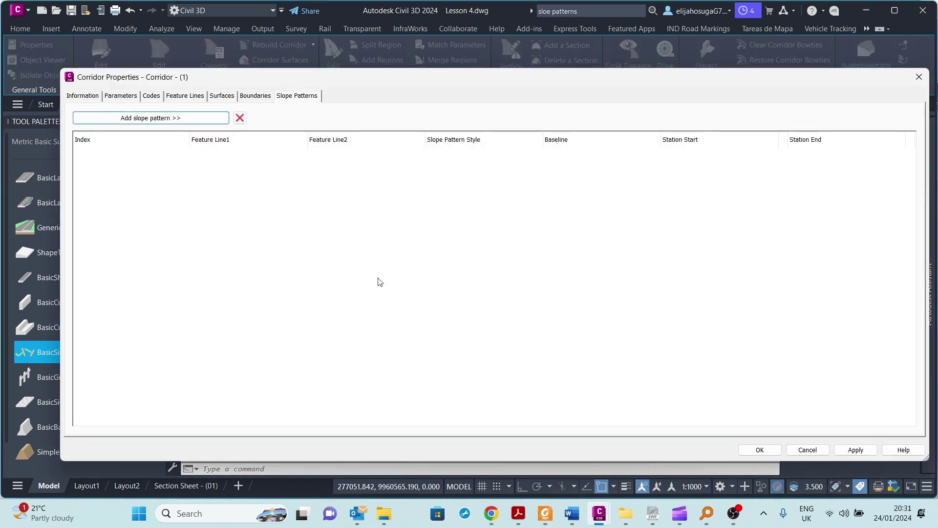
Add a slope pattern to the corridor between the Daylight_Sub and Ditch_In feature lines near station 0+000.
{"action": "left_click", "coordinate": [89, 95]}
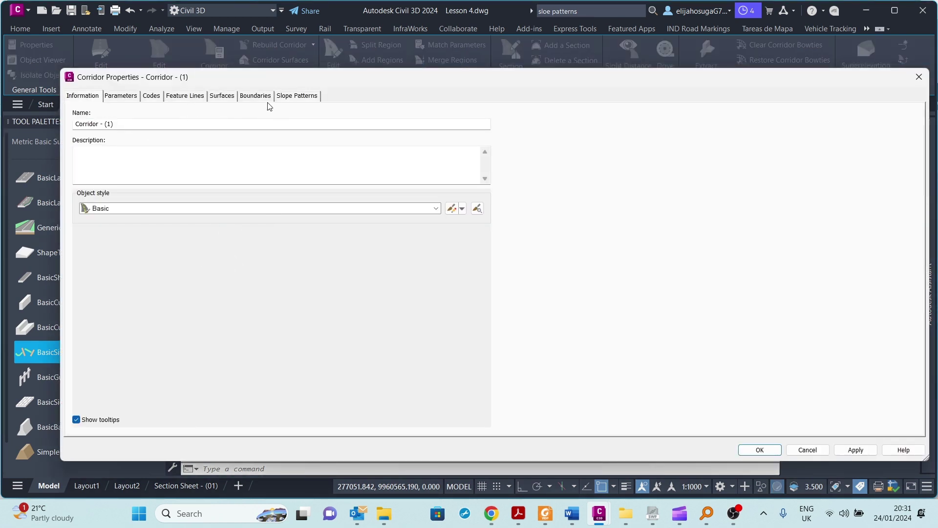
{"action": "left_click", "coordinate": [301, 98]}
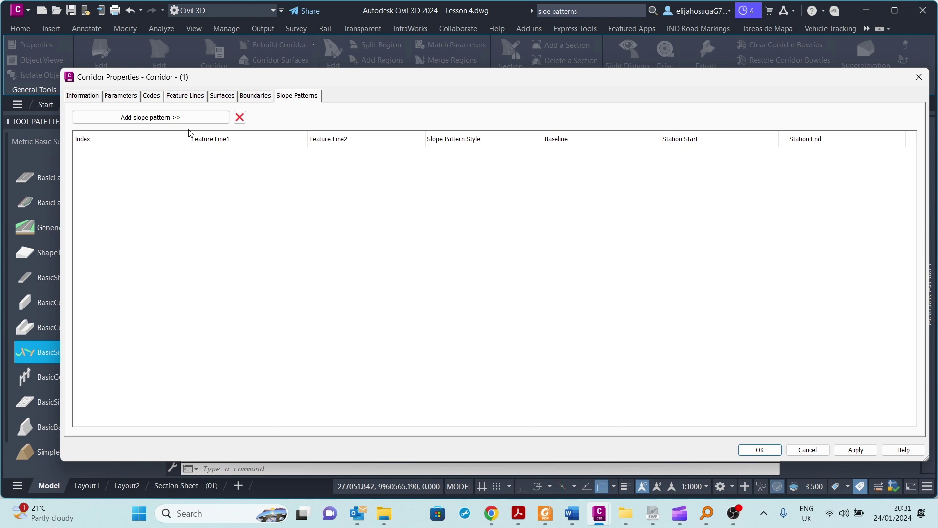
{"action": "left_click", "coordinate": [166, 120]}
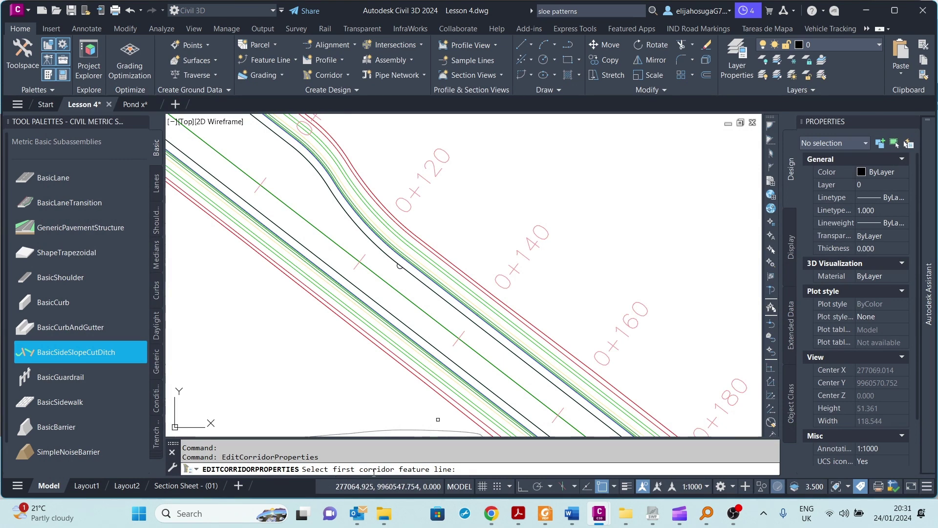
{"action": "scroll", "coordinate": [426, 305], "scroll_direction": "down", "scroll_amount": 6}
{"action": "scroll", "coordinate": [426, 305], "scroll_direction": "up", "scroll_amount": 4}
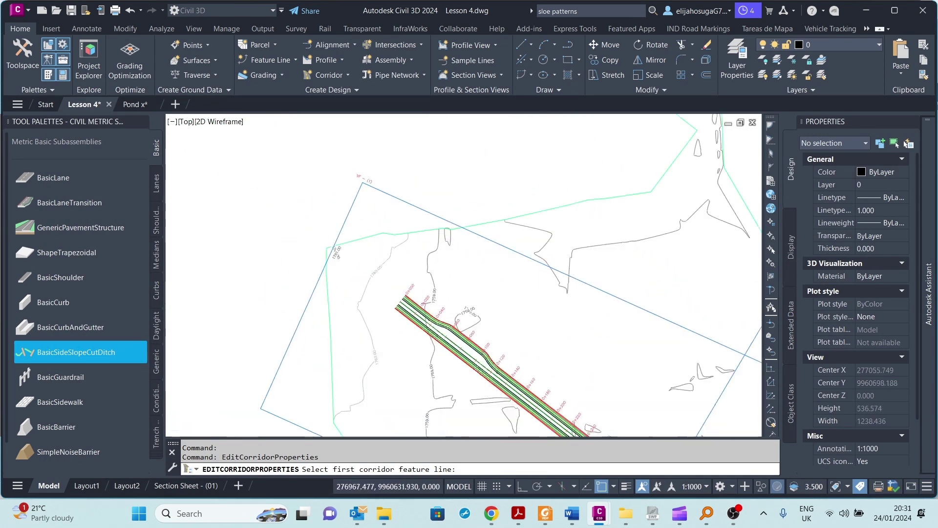
{"action": "scroll", "coordinate": [426, 305], "scroll_direction": "up", "scroll_amount": 5}
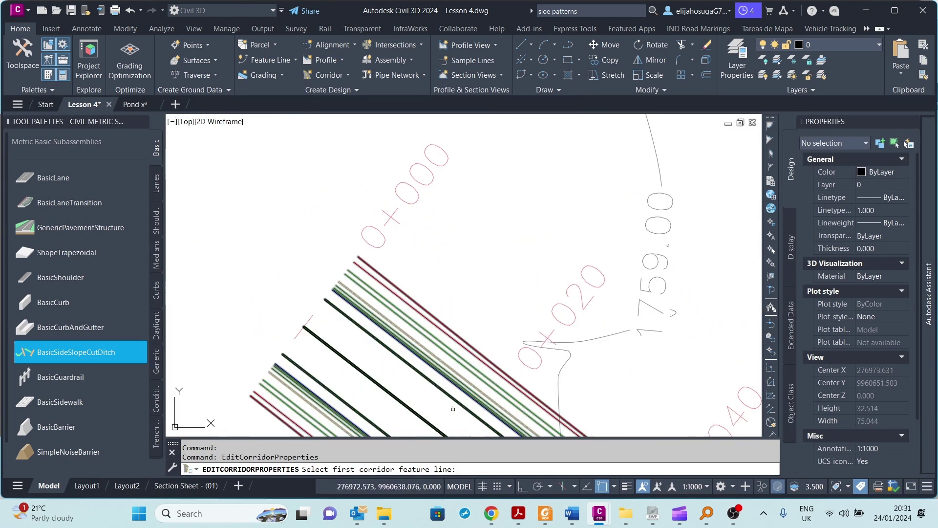
{"action": "scroll", "coordinate": [340, 314], "scroll_direction": "down", "scroll_amount": 2}
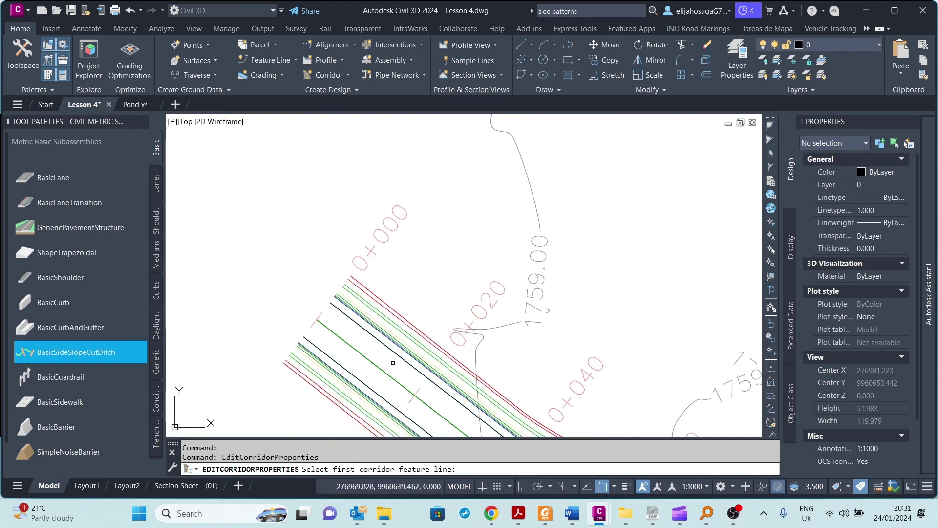
{"action": "middle_click_drag", "start_coordinate": [383, 318], "coordinate": [383, 360]}
{"action": "scroll", "coordinate": [384, 360], "scroll_direction": "down", "scroll_amount": 2}
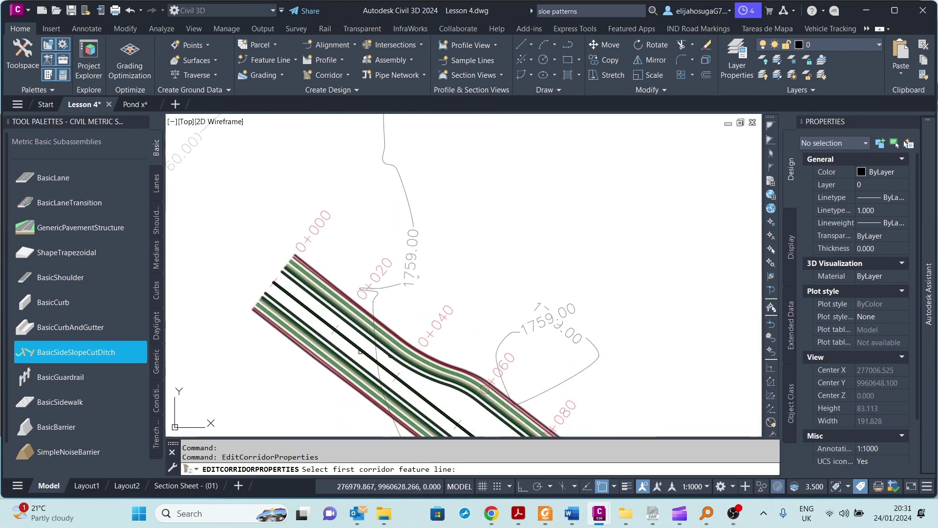
{"action": "scroll", "coordinate": [361, 342], "scroll_direction": "up", "scroll_amount": 2}
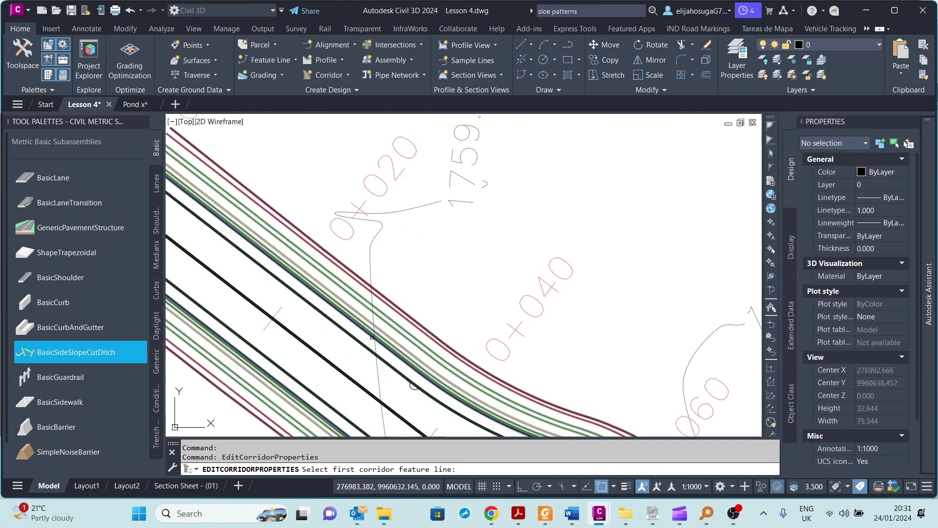
{"action": "scroll", "coordinate": [363, 340], "scroll_direction": "down", "scroll_amount": 3}
{"action": "scroll", "coordinate": [335, 329], "scroll_direction": "up", "scroll_amount": 3}
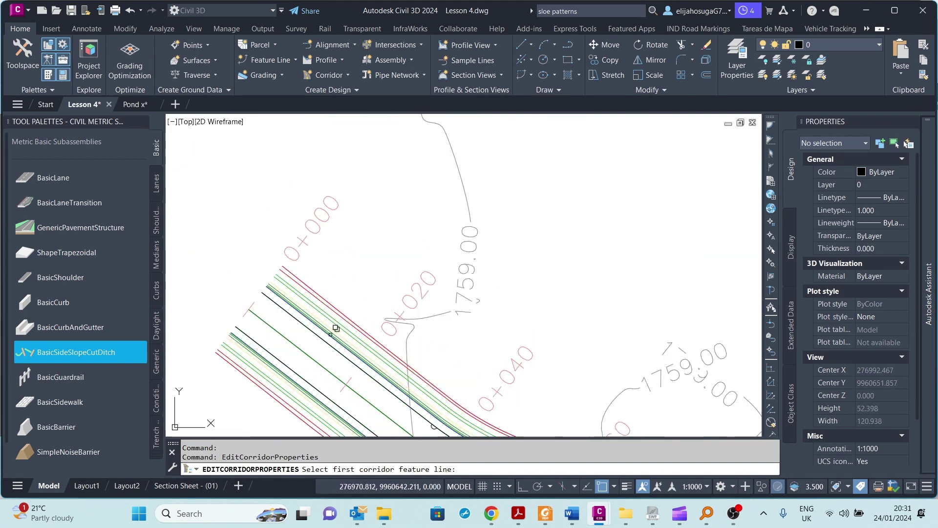
{"action": "scroll", "coordinate": [311, 312], "scroll_direction": "up", "scroll_amount": 2}
{"action": "scroll", "coordinate": [321, 329], "scroll_direction": "up", "scroll_amount": 6}
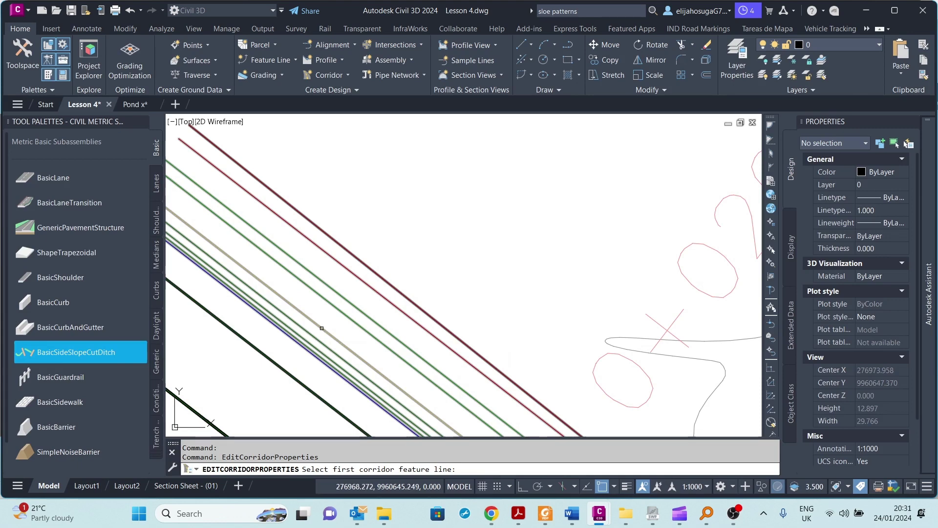
{"action": "left_click", "coordinate": [322, 330]}
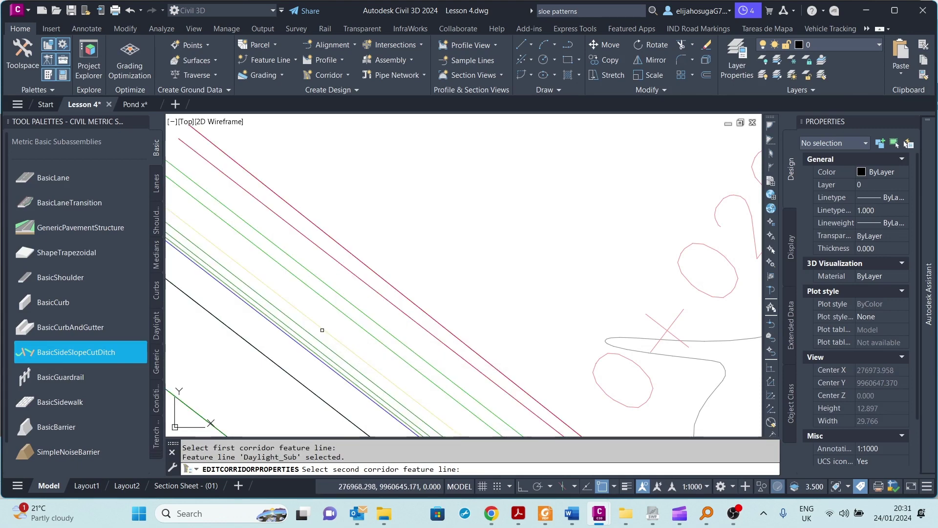
{"action": "left_click", "coordinate": [360, 326]}
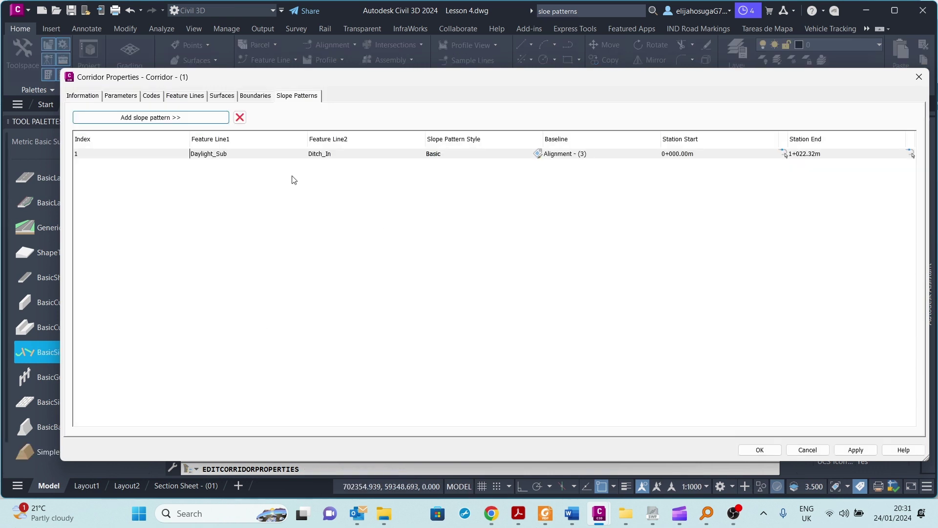
Choose Basic as the slope pattern style for the pattern between Daylight_Sub and Ditch_In.
{"action": "left_click", "coordinate": [233, 155]}
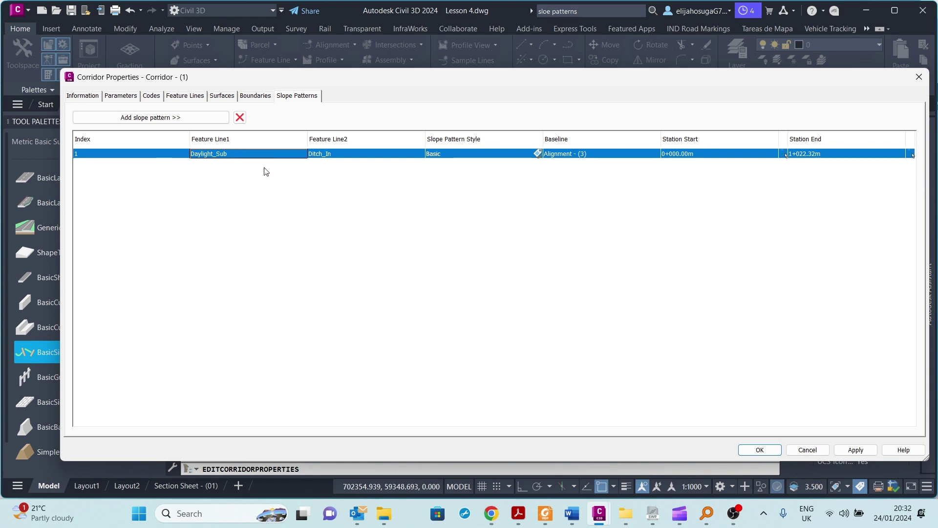
{"action": "left_click", "coordinate": [345, 155]}
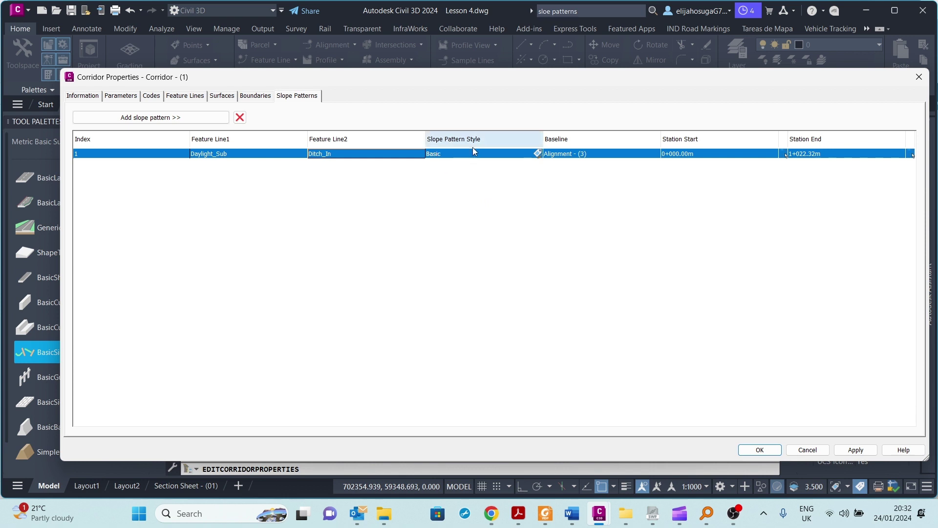
{"action": "left_click", "coordinate": [536, 153]}
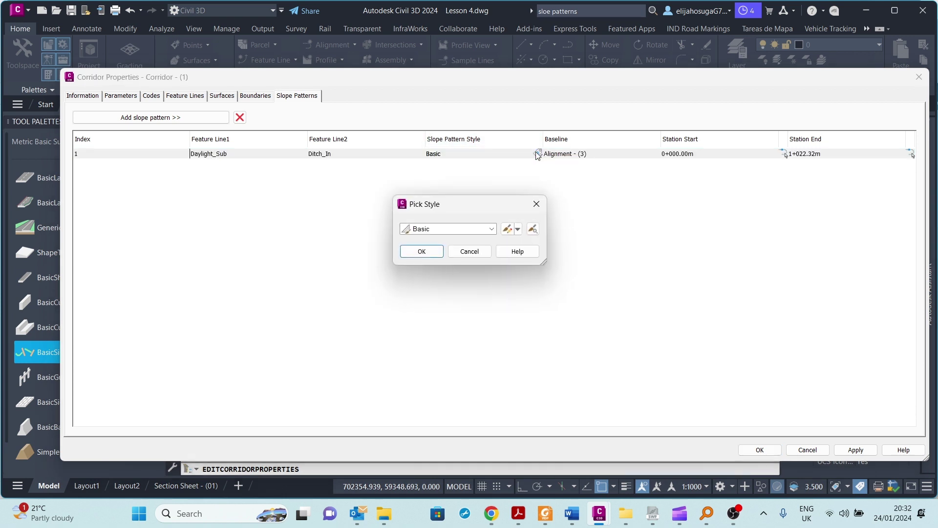
{"action": "left_click", "coordinate": [490, 232]}
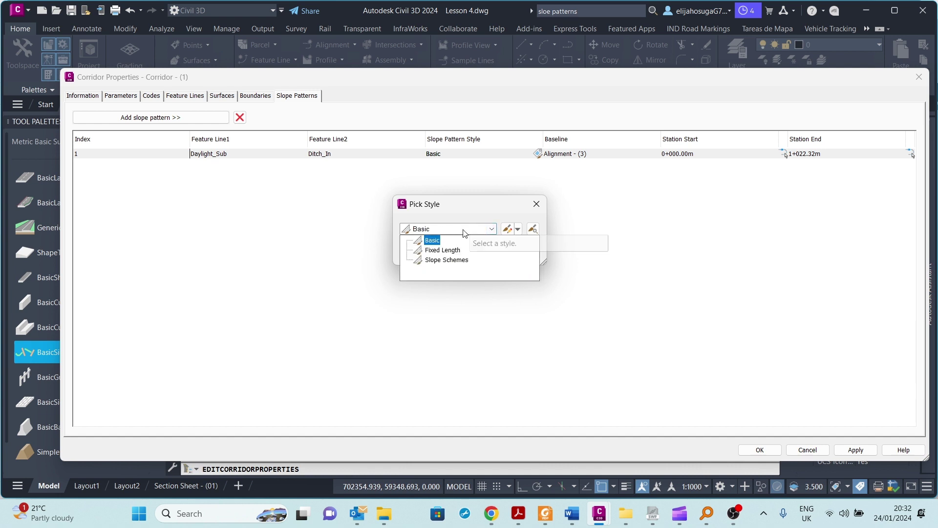
{"action": "left_click", "coordinate": [431, 239]}
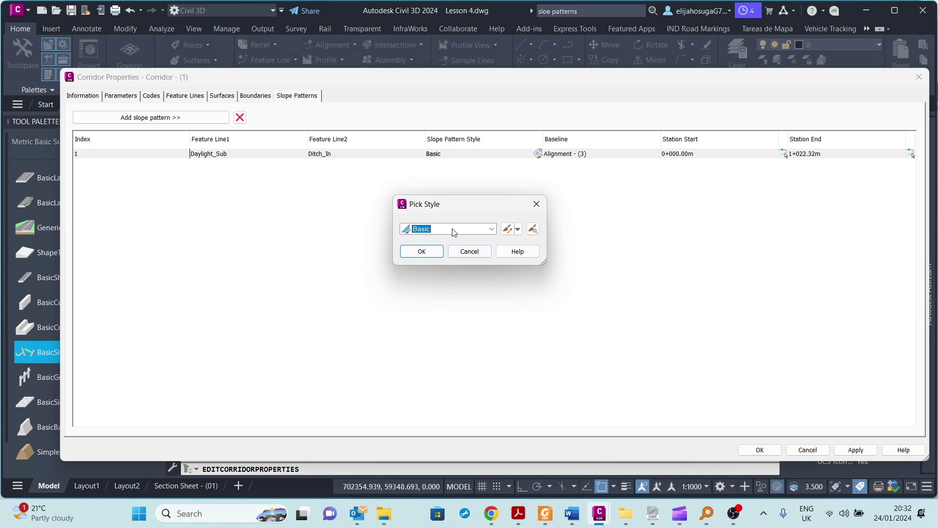
Open the Basic slope pattern style for editing and review the layout parameters of Component 1.
{"action": "left_click", "coordinate": [510, 230]}
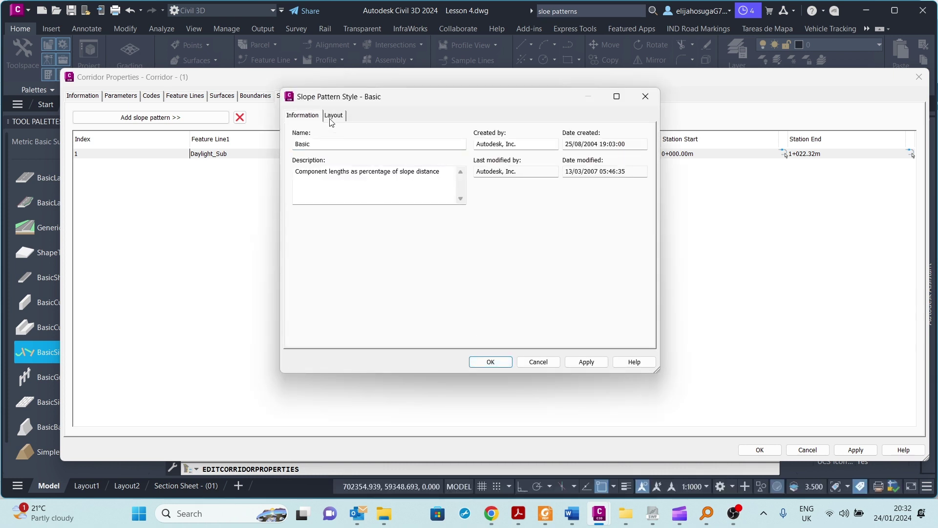
{"action": "left_click", "coordinate": [334, 115]}
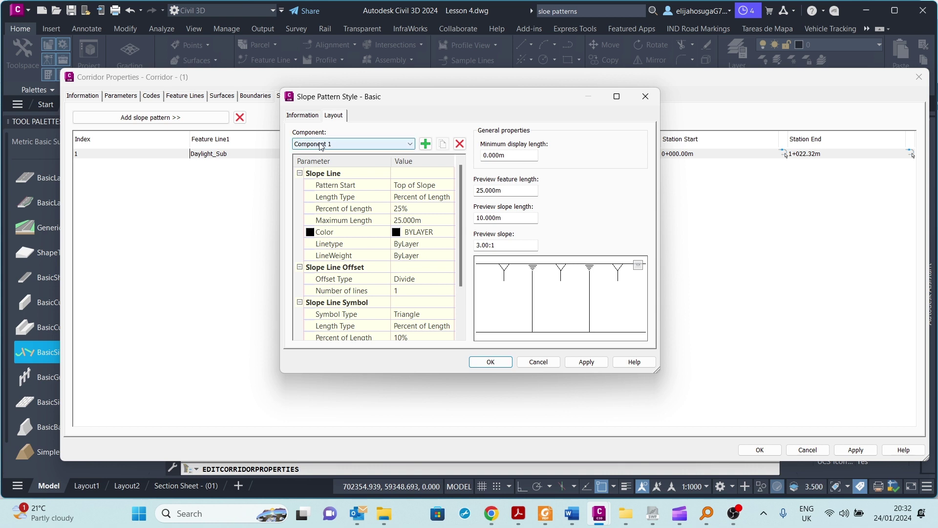
{"action": "left_click", "coordinate": [361, 146]}
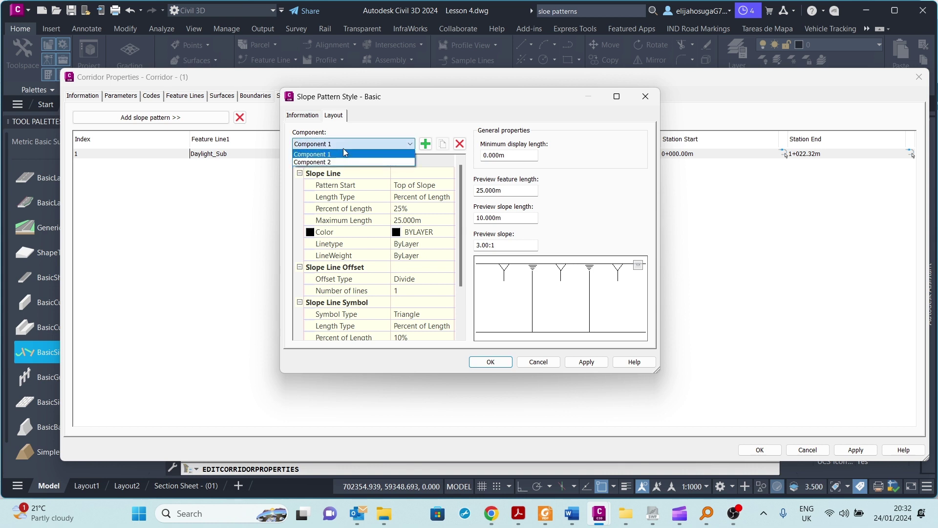
{"action": "left_click", "coordinate": [344, 153]}
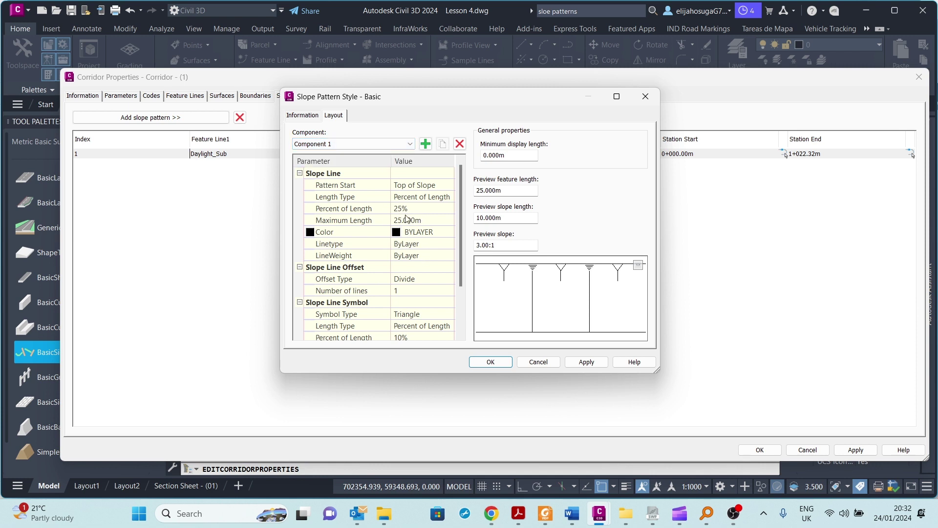
{"action": "scroll", "coordinate": [410, 210], "scroll_direction": "down", "scroll_amount": 3}
{"action": "scroll", "coordinate": [400, 288], "scroll_direction": "up", "scroll_amount": 3}
Try Bottom of Slope as the pattern start of Component 1, and set it back to Top of Slope.
{"action": "left_click", "coordinate": [423, 185]}
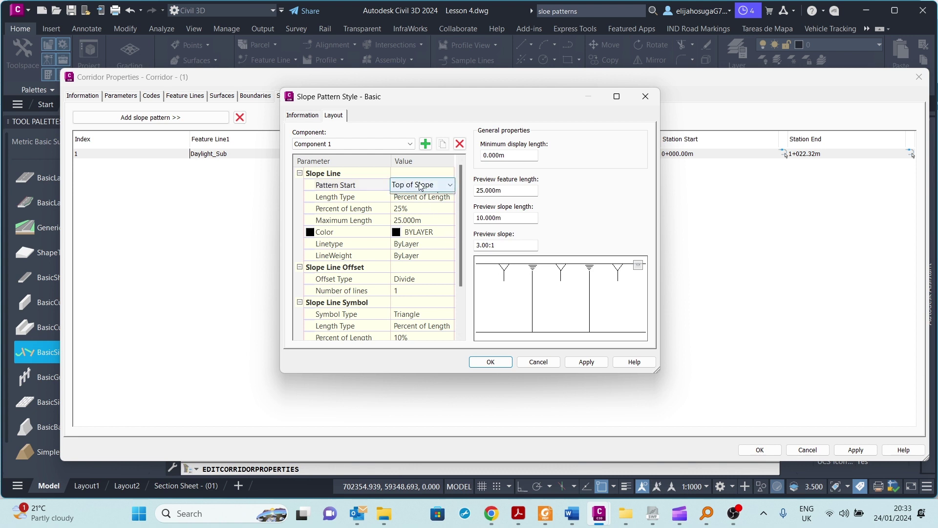
{"action": "left_click", "coordinate": [423, 184]}
{"action": "left_click", "coordinate": [411, 206]}
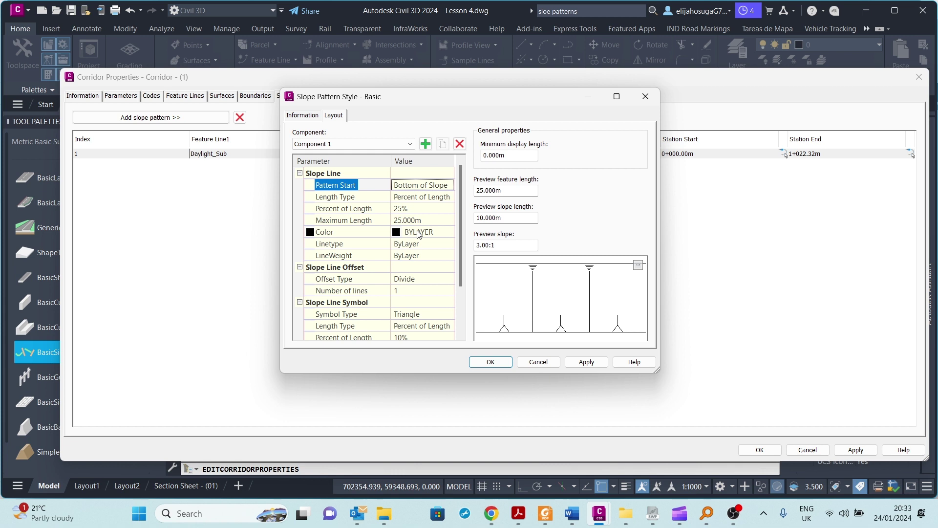
{"action": "left_click", "coordinate": [428, 188]}
{"action": "left_click", "coordinate": [428, 187]}
{"action": "left_click", "coordinate": [423, 197]}
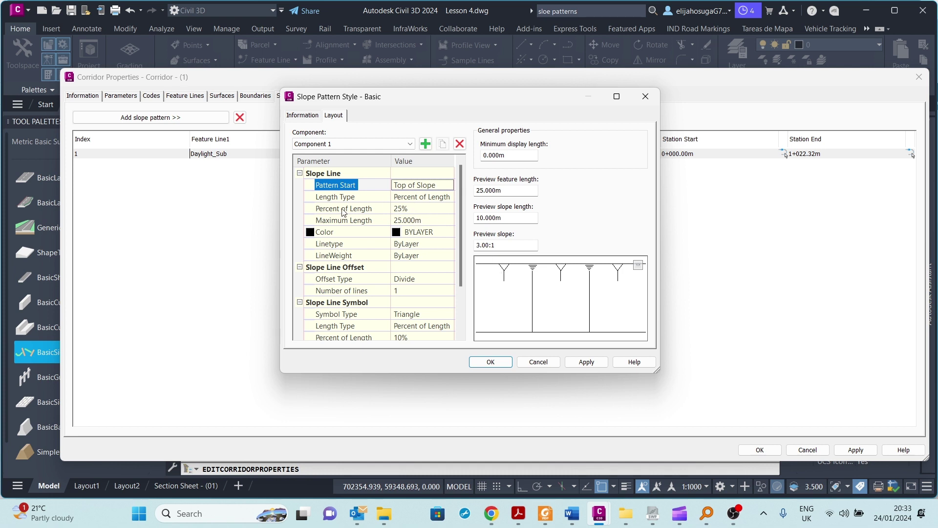
Try a slope line length of 50% for Component 1, and set the percent of length back to 25%.
{"action": "left_click", "coordinate": [427, 212]}
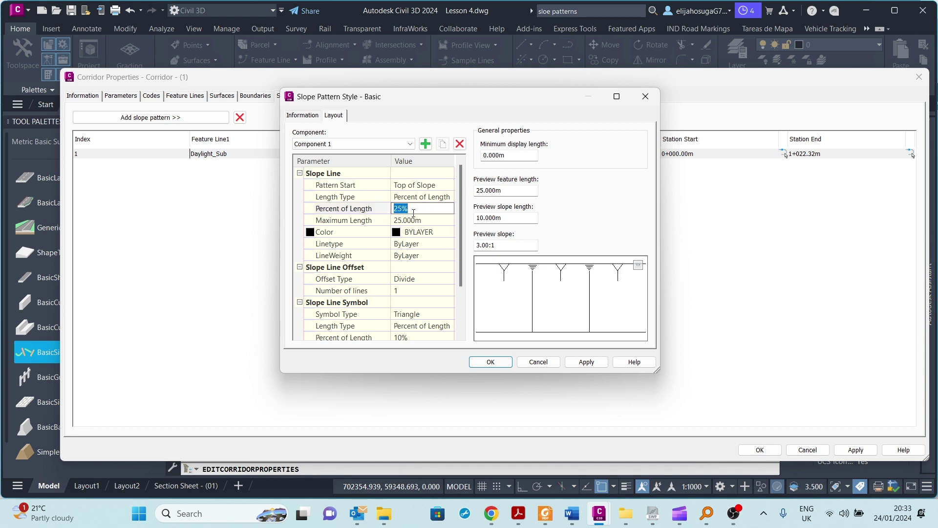
{"action": "type", "text": "50"}
{"action": "key", "text": "Return"}
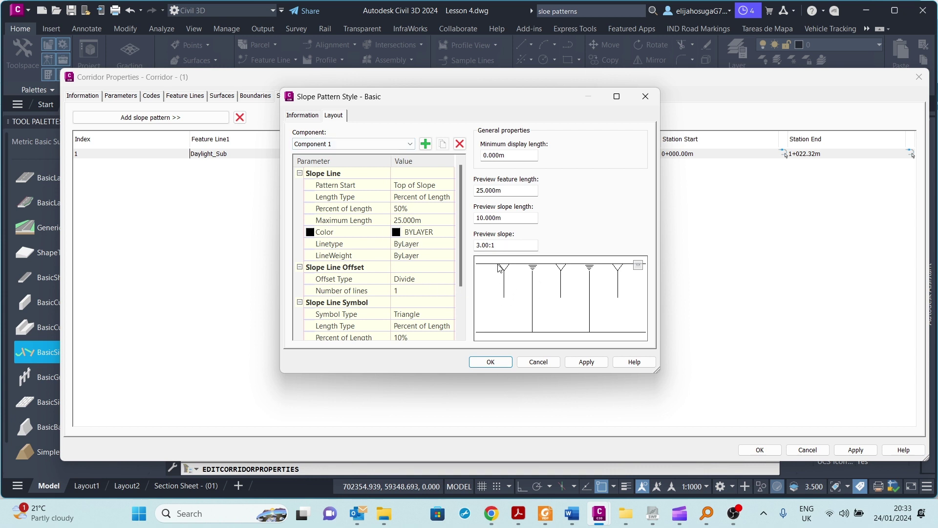
{"action": "left_click", "coordinate": [404, 209]}
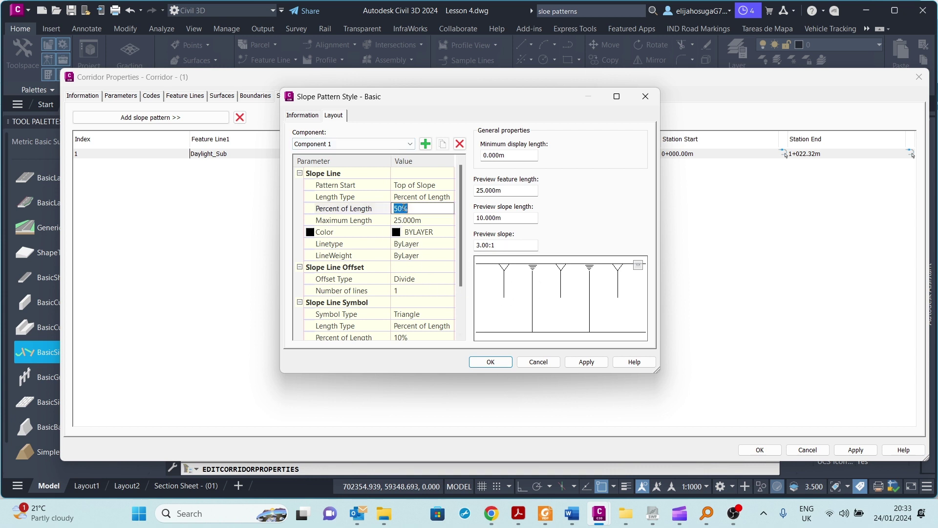
{"action": "type", "text": "25"}
{"action": "key", "text": "Return"}
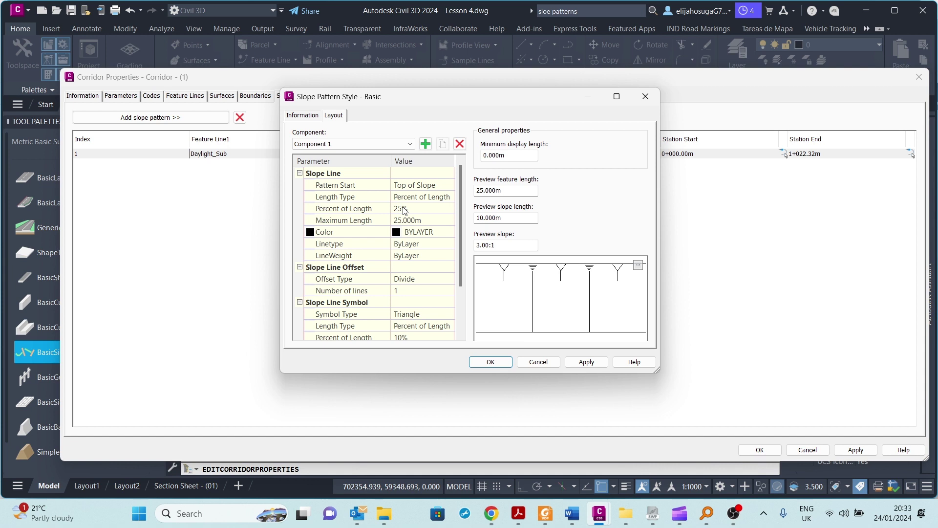
Set the slope line symbol type of Component 1 to Filled Triangle and apply the change.
{"action": "scroll", "coordinate": [417, 248], "scroll_direction": "down", "scroll_amount": 2}
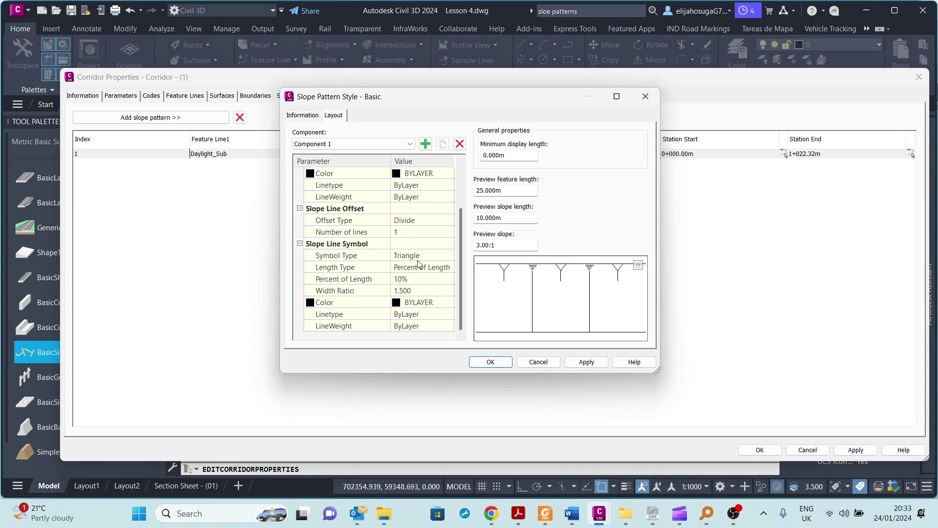
{"action": "left_click", "coordinate": [413, 255]}
{"action": "left_click", "coordinate": [413, 255]}
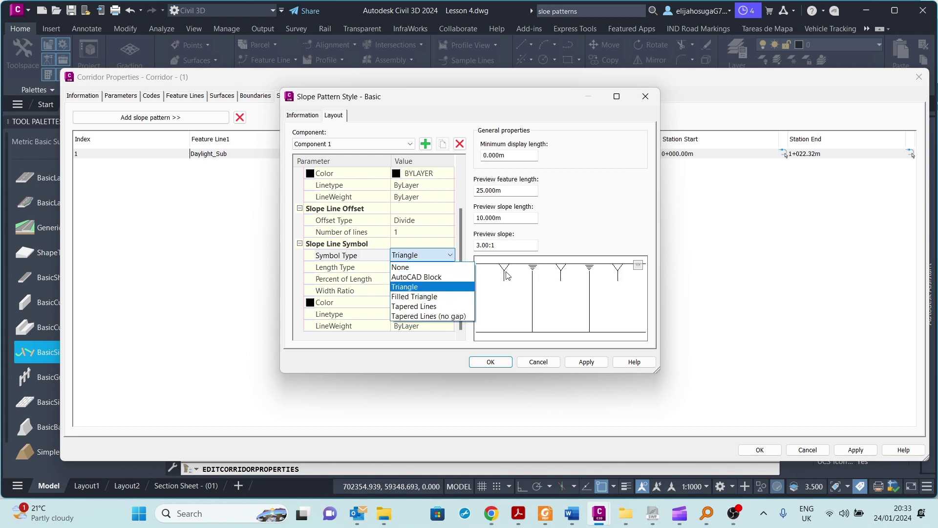
{"action": "left_click", "coordinate": [419, 297]}
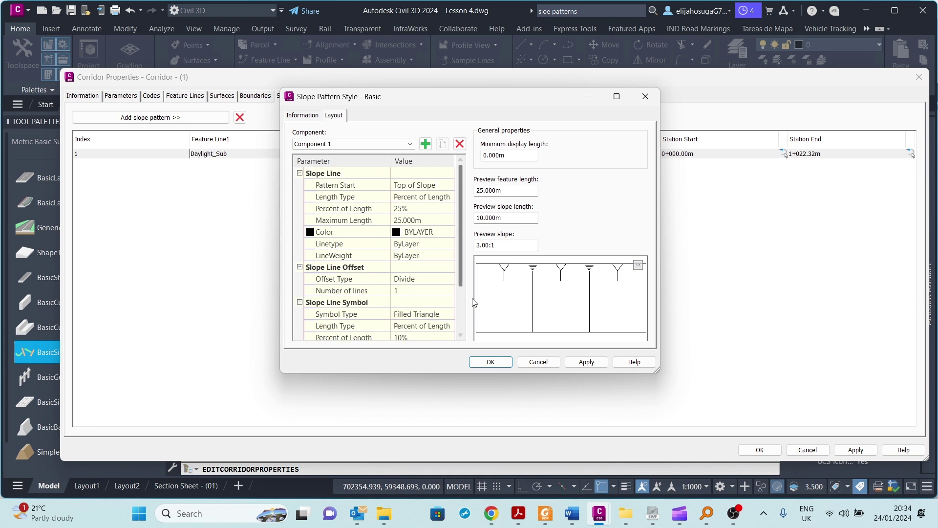
{"action": "left_click", "coordinate": [586, 361]}
Change the slope line symbol type of Component 1 to Tapered Lines.
{"action": "scroll", "coordinate": [432, 300], "scroll_direction": "down", "scroll_amount": 2}
{"action": "left_click", "coordinate": [428, 256]}
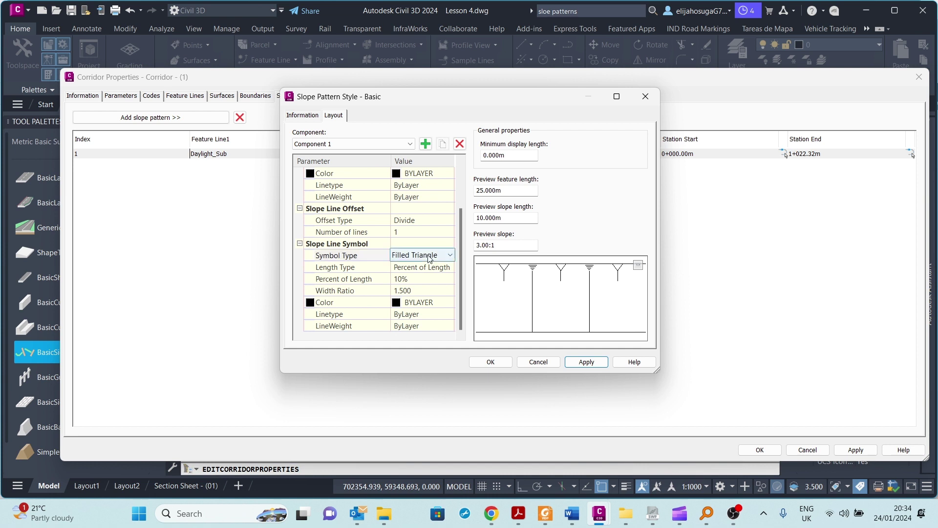
{"action": "left_click", "coordinate": [428, 256]}
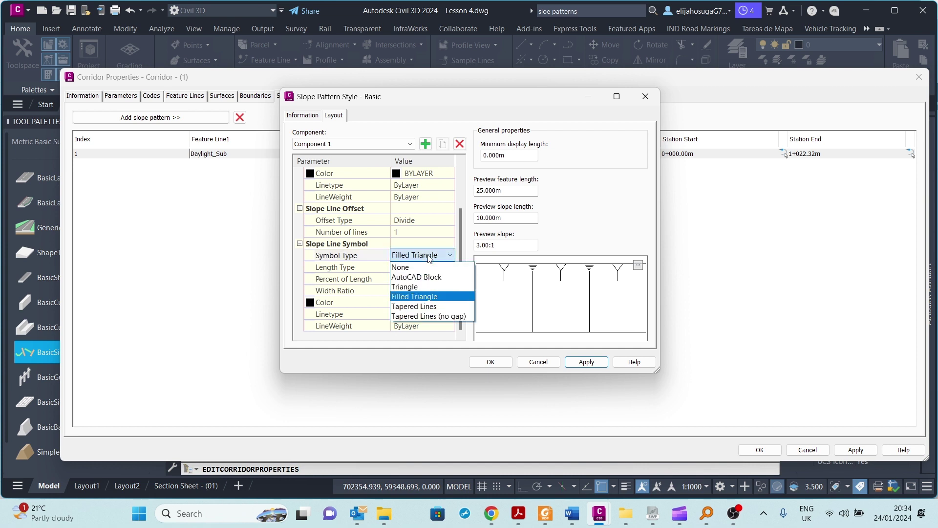
{"action": "left_click", "coordinate": [434, 307]}
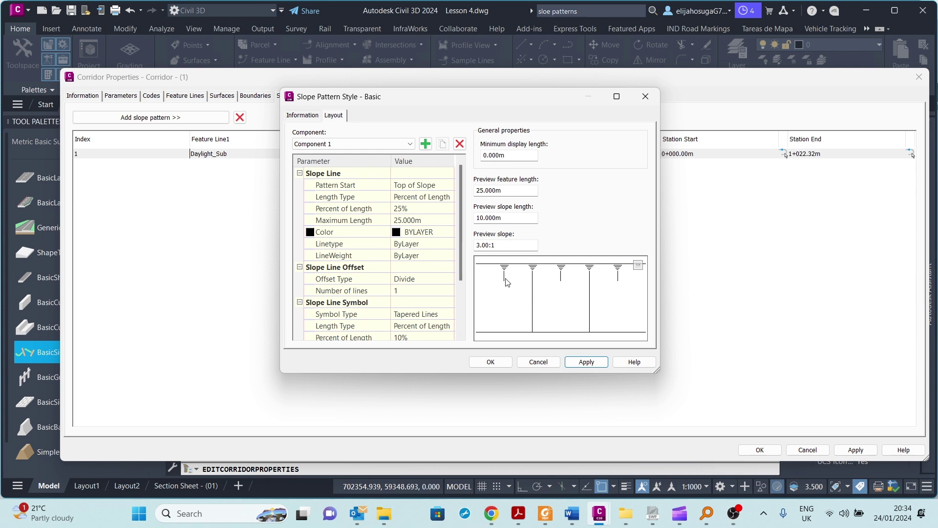
Set the slope line symbol type of Component 1 to Triangle.
{"action": "left_click", "coordinate": [429, 315]}
{"action": "left_click", "coordinate": [429, 315]}
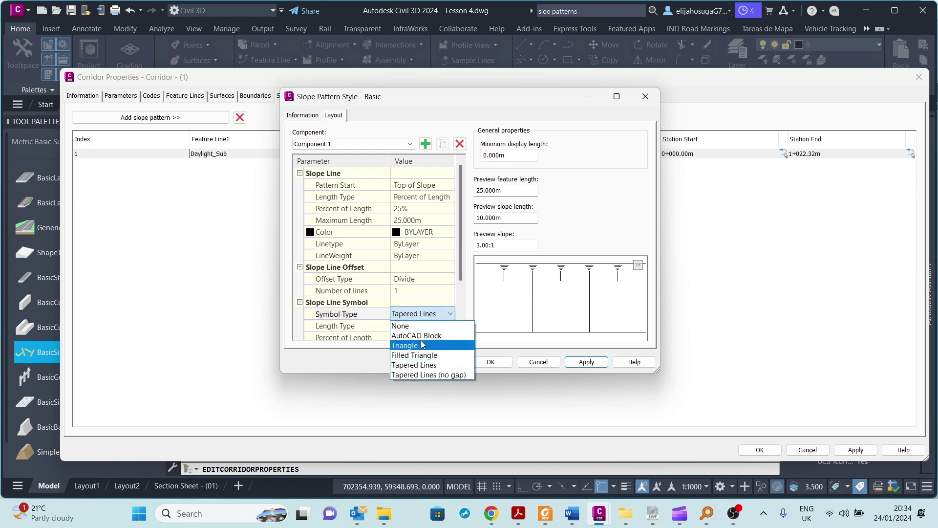
{"action": "left_click", "coordinate": [405, 345]}
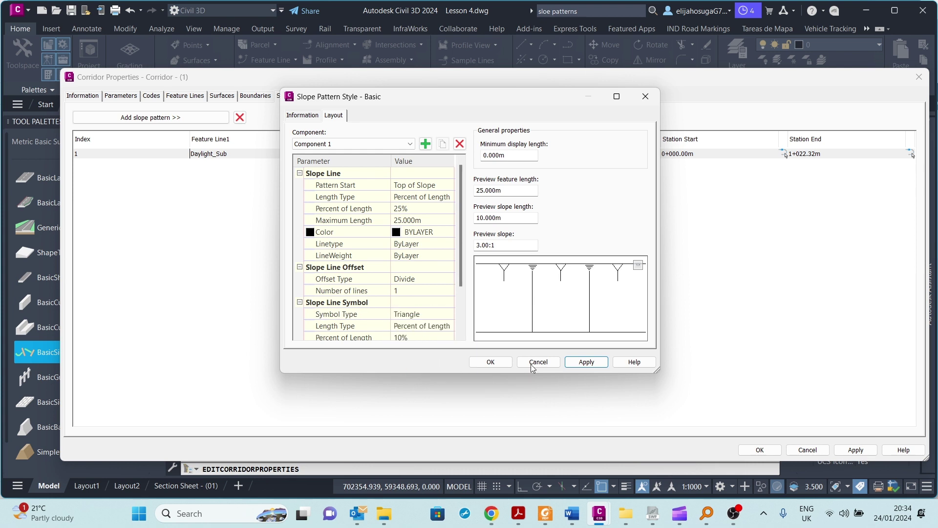
Try Triangle as the slope line symbol type of Component 2, and set it back to Tapered Lines.
{"action": "left_click", "coordinate": [361, 151]}
{"action": "left_click", "coordinate": [360, 157]}
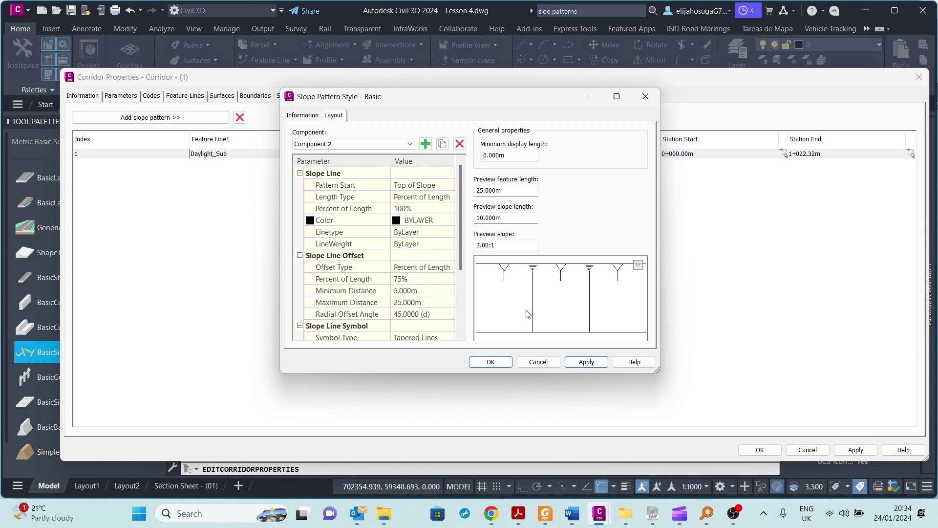
{"action": "scroll", "coordinate": [441, 292], "scroll_direction": "down", "scroll_amount": 1}
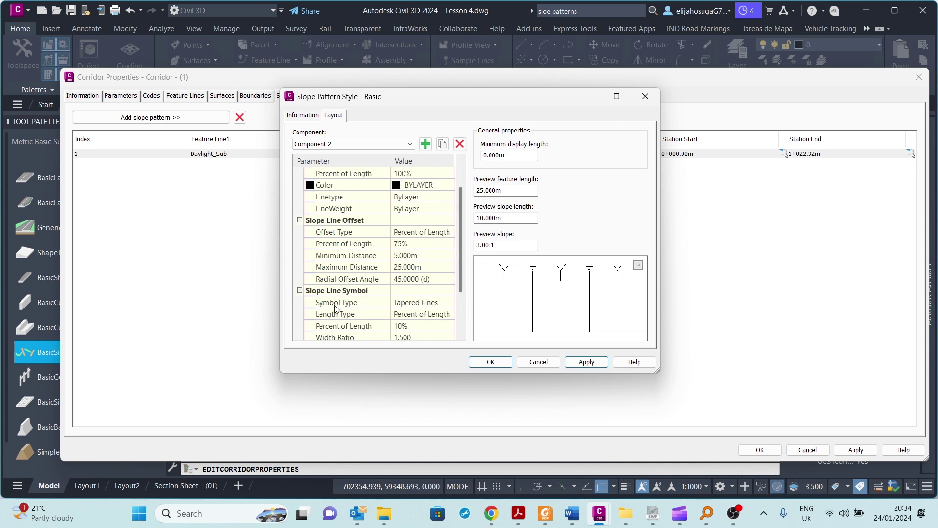
{"action": "left_click", "coordinate": [435, 304]}
{"action": "left_click", "coordinate": [436, 304]}
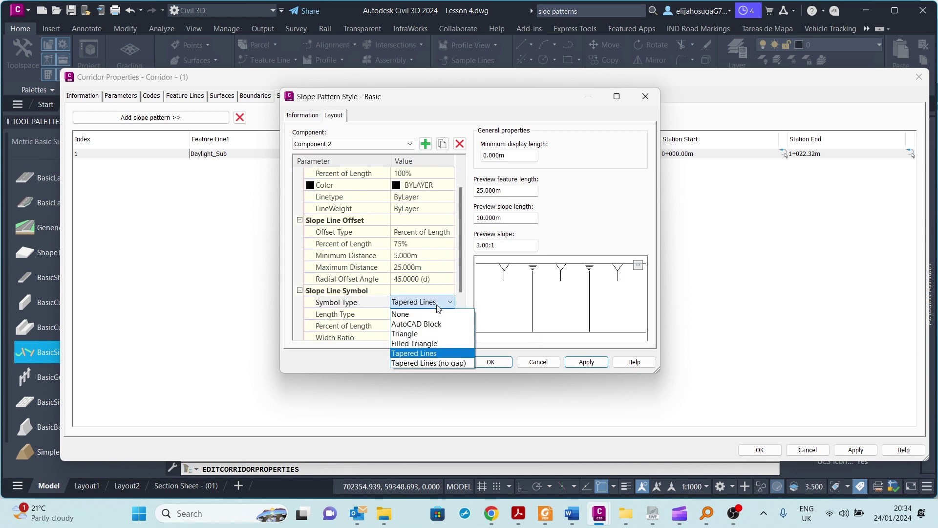
{"action": "left_click", "coordinate": [412, 334]}
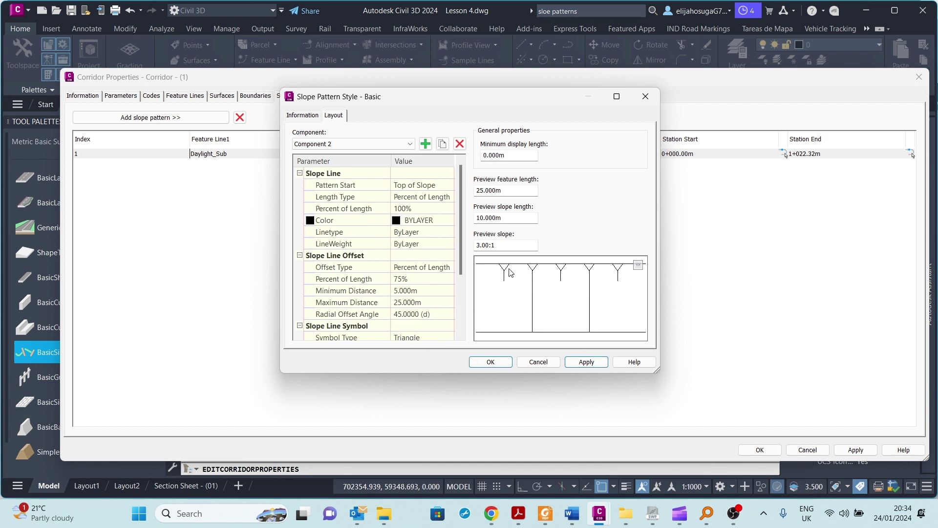
{"action": "scroll", "coordinate": [434, 292], "scroll_direction": "down", "scroll_amount": 2}
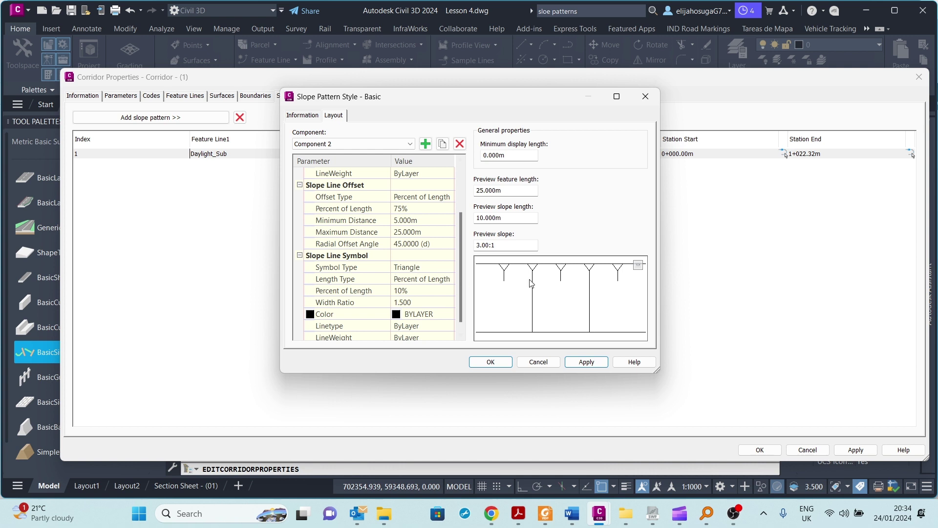
{"action": "left_click", "coordinate": [433, 270]}
{"action": "left_click", "coordinate": [432, 268]}
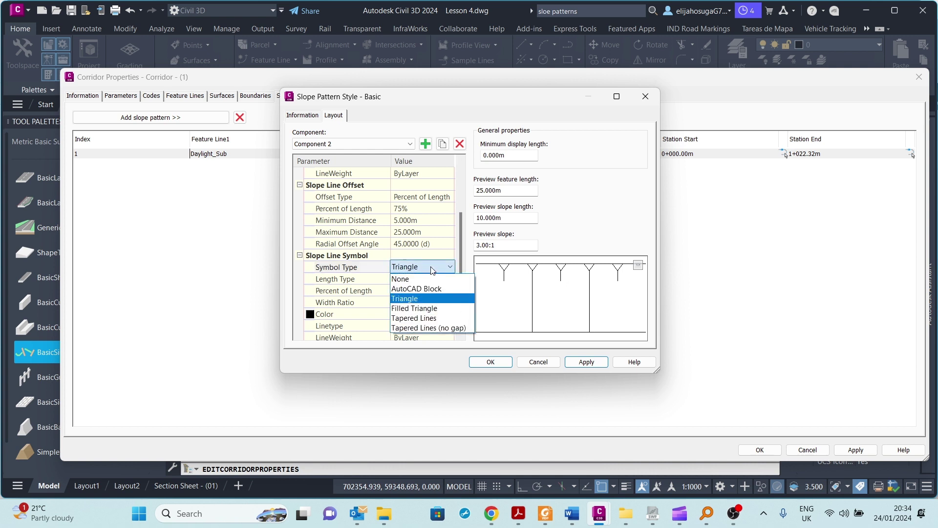
{"action": "left_click", "coordinate": [421, 317]}
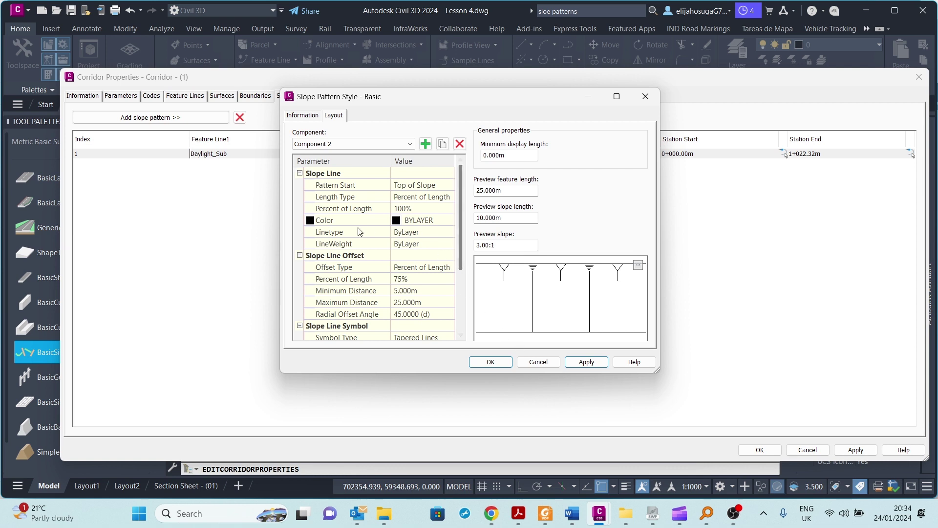
Apply and accept the Basic slope pattern style, and commit the corridor properties to rebuild the corridor.
{"action": "left_click", "coordinate": [589, 364]}
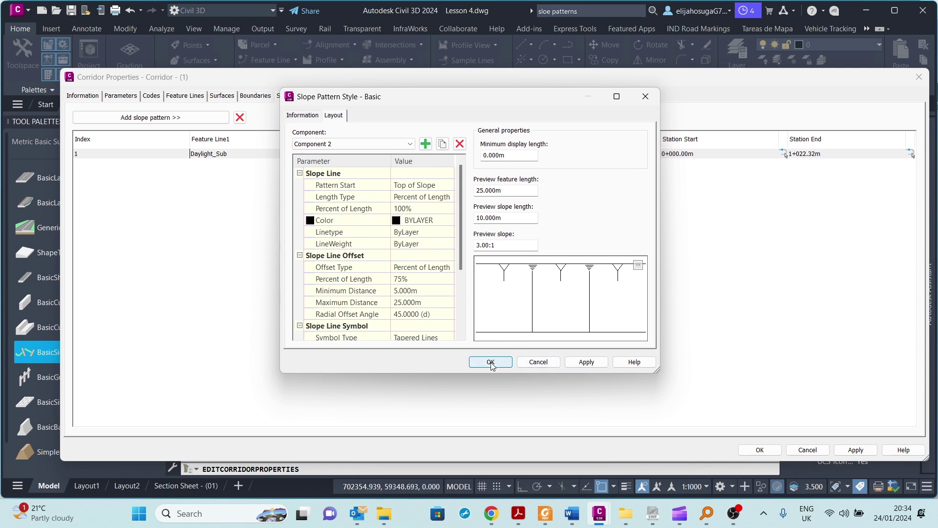
{"action": "left_click", "coordinate": [311, 116]}
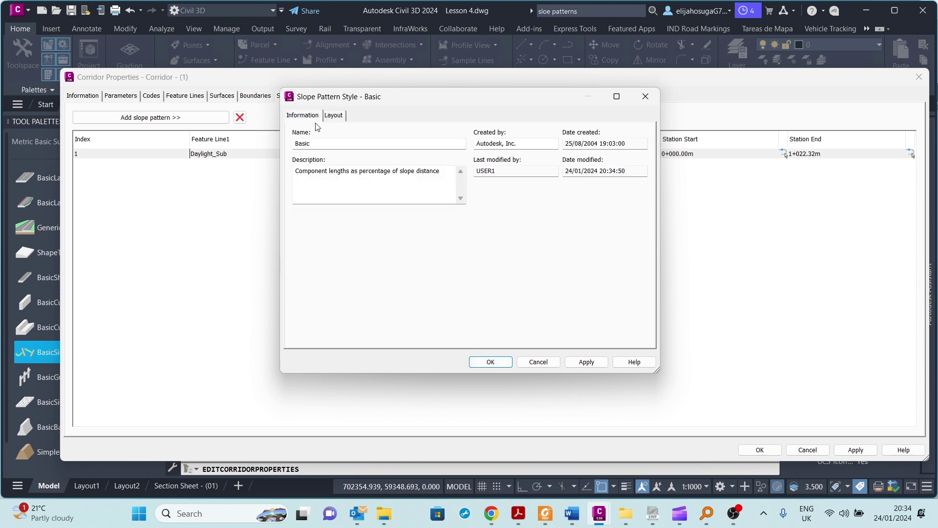
{"action": "left_click", "coordinate": [497, 362]}
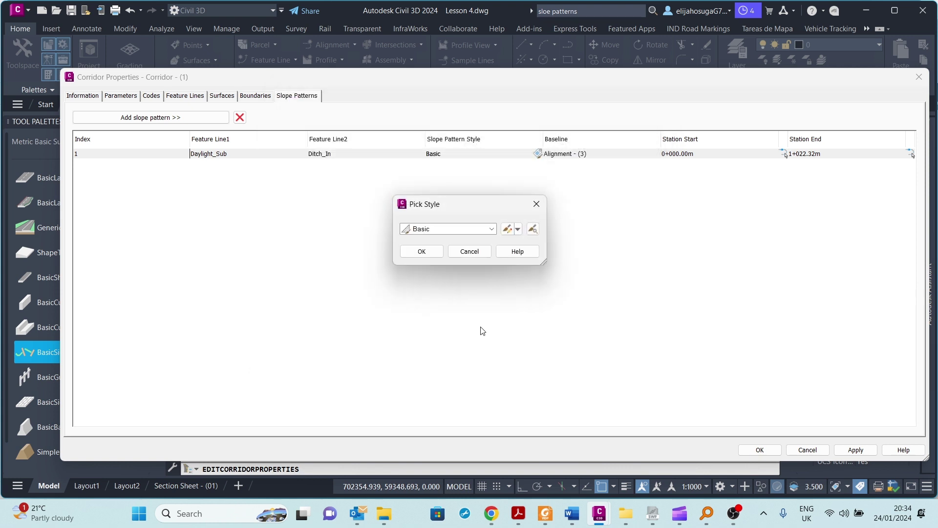
{"action": "left_click", "coordinate": [421, 252]}
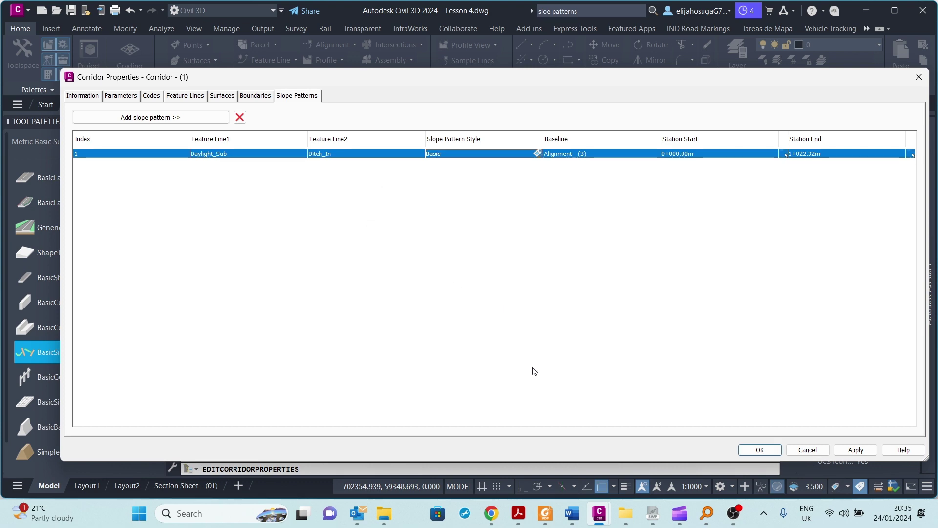
{"action": "left_click", "coordinate": [861, 456]}
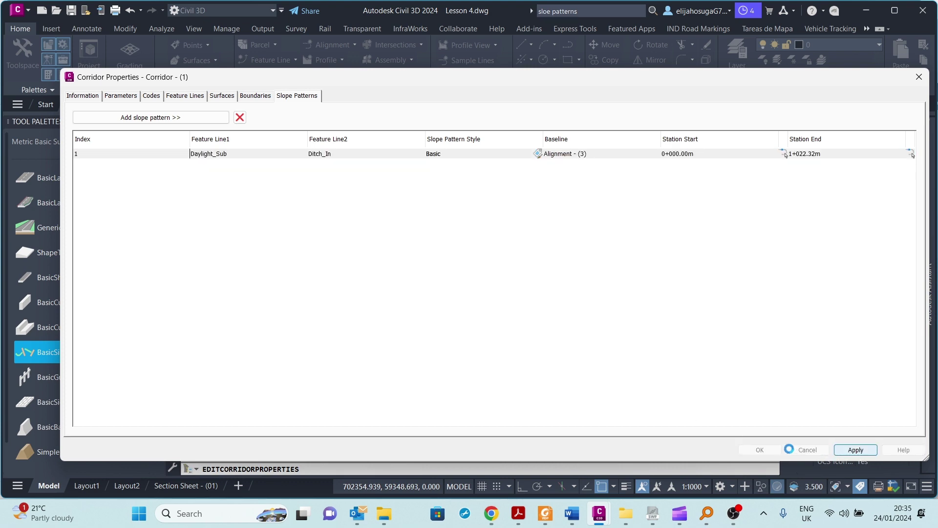
{"action": "left_click", "coordinate": [759, 450]}
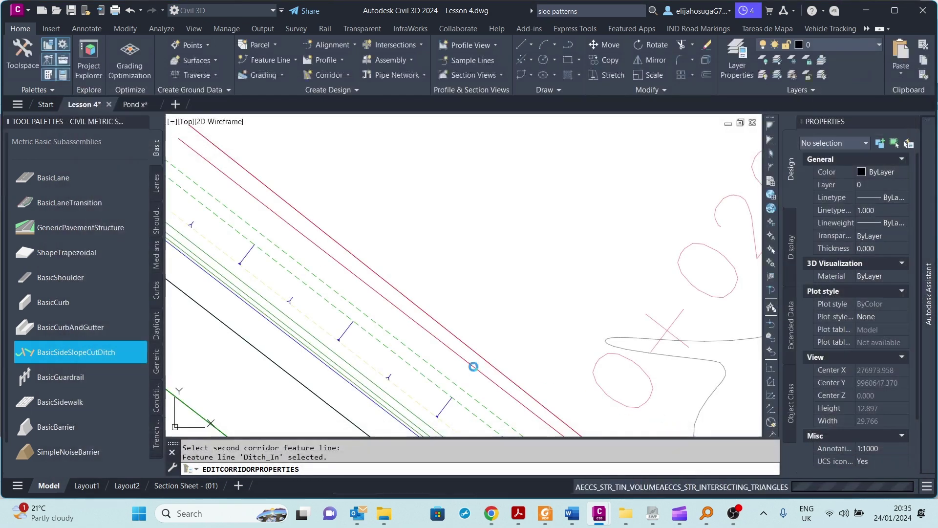
Examine the slope pattern lines and symbols between the daylight and ditch feature lines near the corridor's start.
{"action": "scroll", "coordinate": [307, 302], "scroll_direction": "down", "scroll_amount": 5}
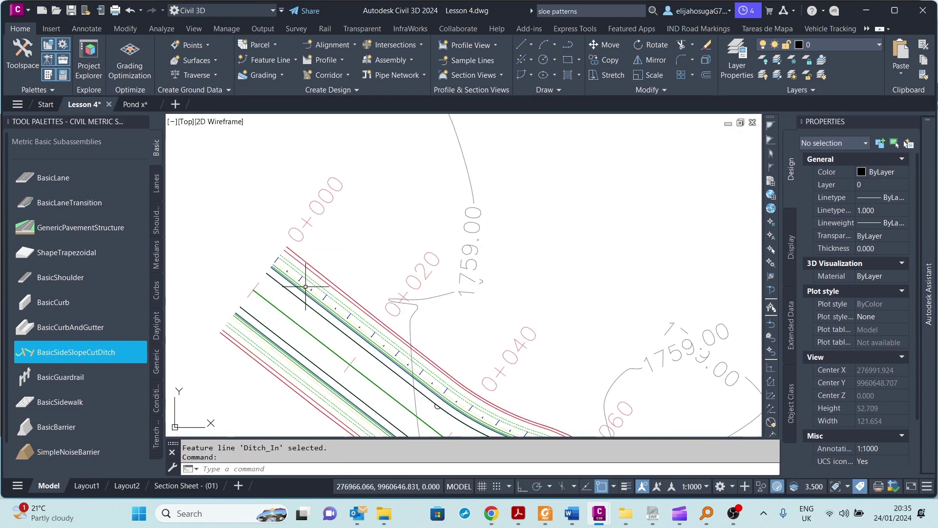
{"action": "scroll", "coordinate": [337, 301], "scroll_direction": "up", "scroll_amount": 5}
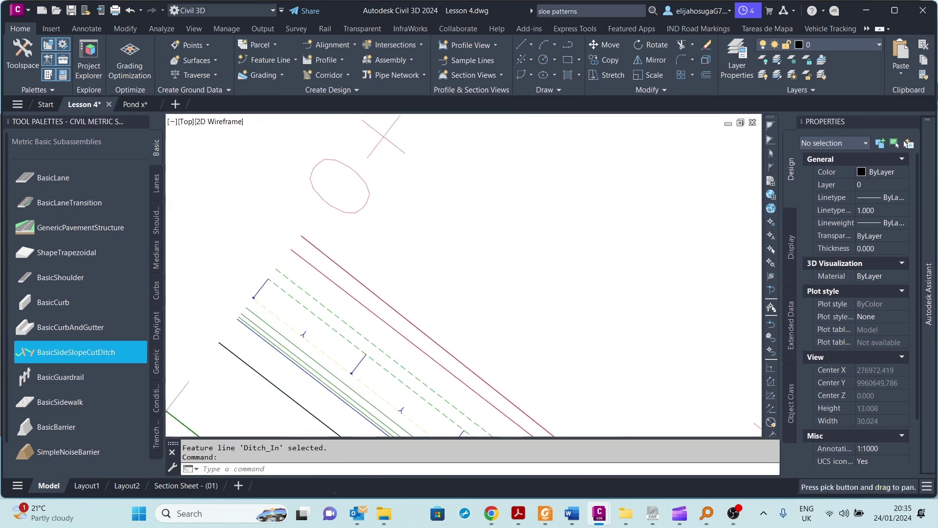
{"action": "scroll", "coordinate": [272, 316], "scroll_direction": "up", "scroll_amount": 2}
{"action": "scroll", "coordinate": [272, 316], "scroll_direction": "up", "scroll_amount": 3}
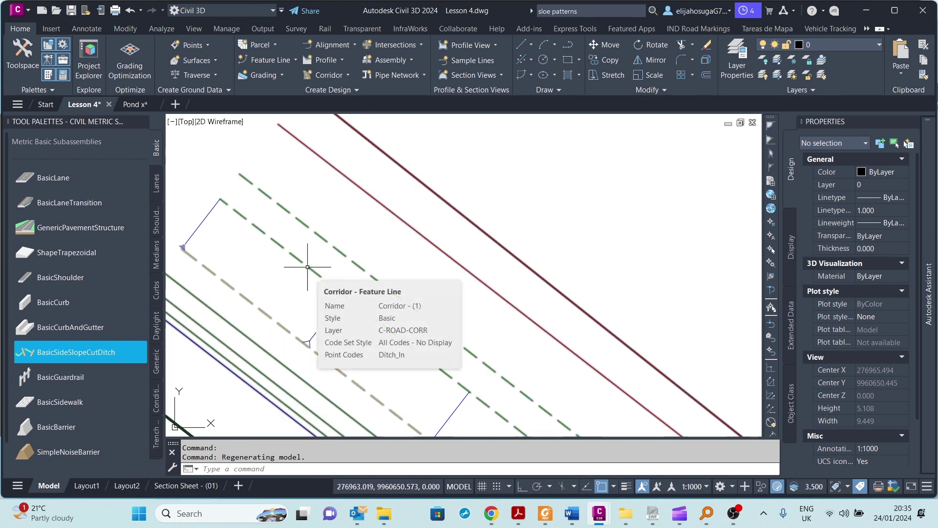
{"action": "scroll", "coordinate": [307, 267], "scroll_direction": "down", "scroll_amount": 6}
{"action": "scroll", "coordinate": [312, 338], "scroll_direction": "up", "scroll_amount": 4}
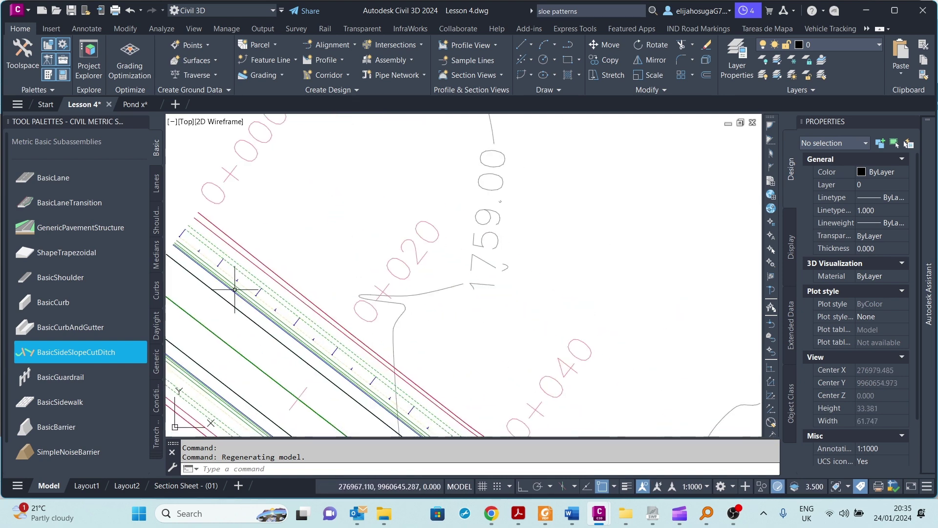
{"action": "scroll", "coordinate": [342, 335], "scroll_direction": "up", "scroll_amount": 3}
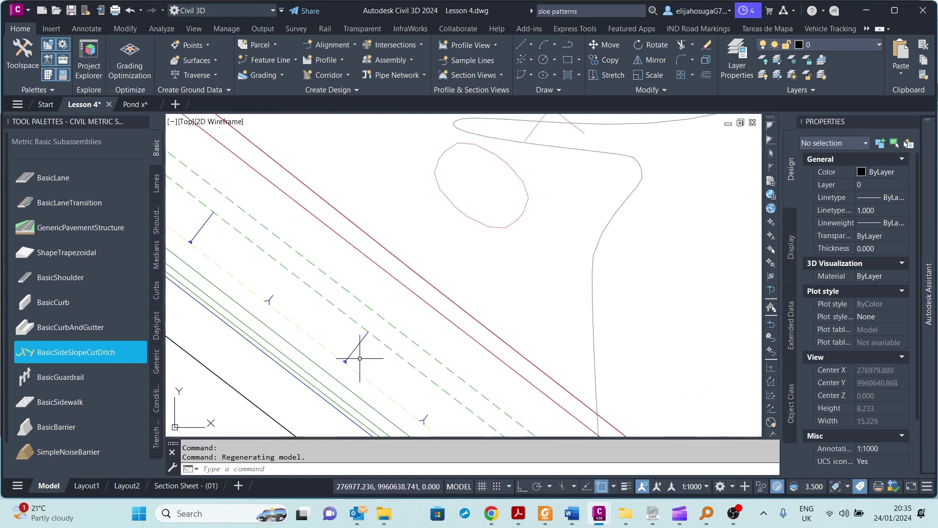
{"action": "scroll", "coordinate": [337, 342], "scroll_direction": "down", "scroll_amount": 1}
{"action": "scroll", "coordinate": [288, 293], "scroll_direction": "down", "scroll_amount": 2}
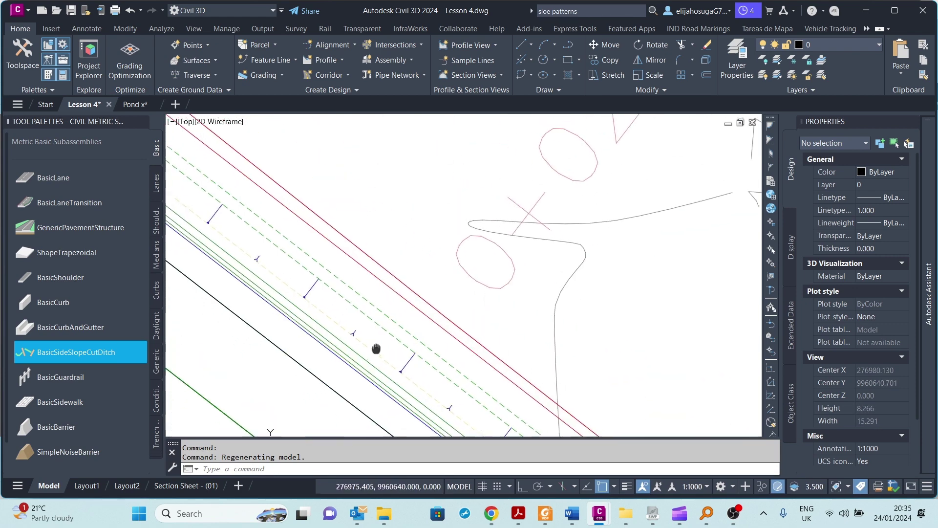
{"action": "scroll", "coordinate": [325, 278], "scroll_direction": "down", "scroll_amount": 2}
{"action": "scroll", "coordinate": [323, 278], "scroll_direction": "up", "scroll_amount": 2}
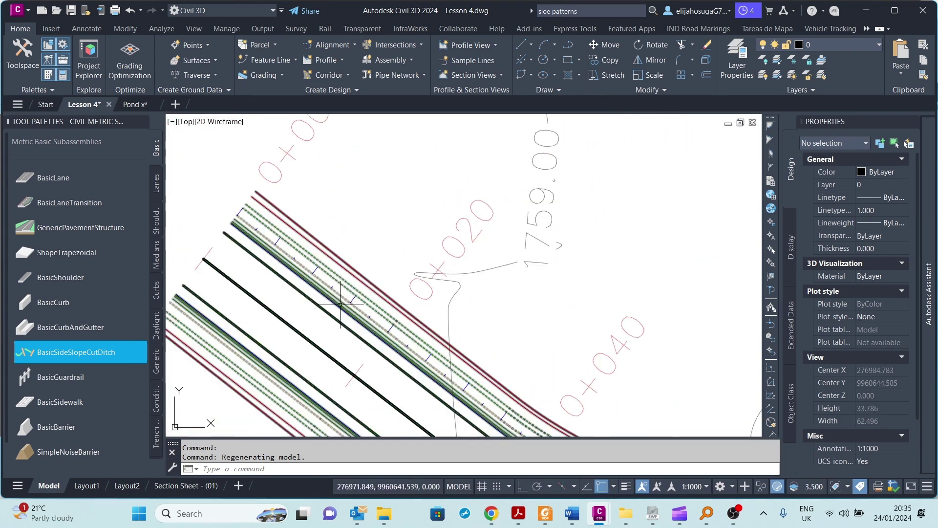
{"action": "scroll", "coordinate": [311, 270], "scroll_direction": "down", "scroll_amount": 2}
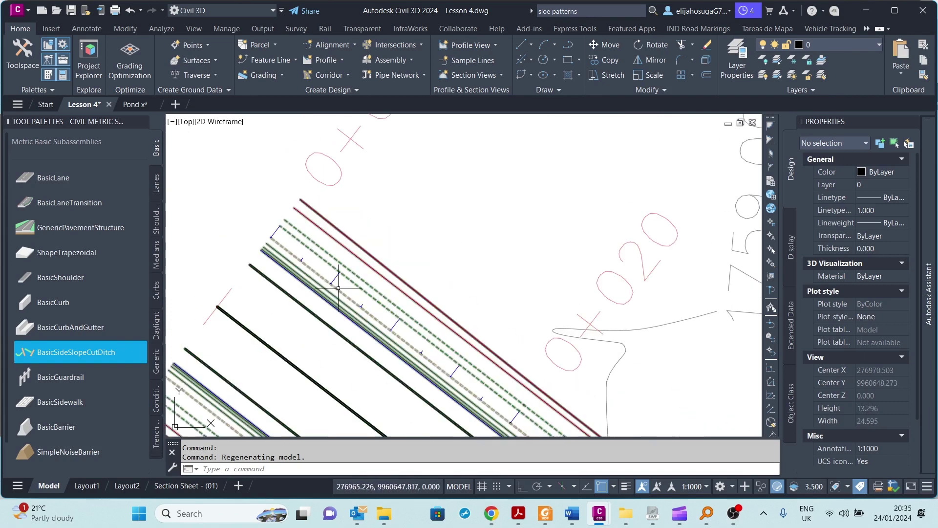
{"action": "scroll", "coordinate": [333, 288], "scroll_direction": "up", "scroll_amount": 4}
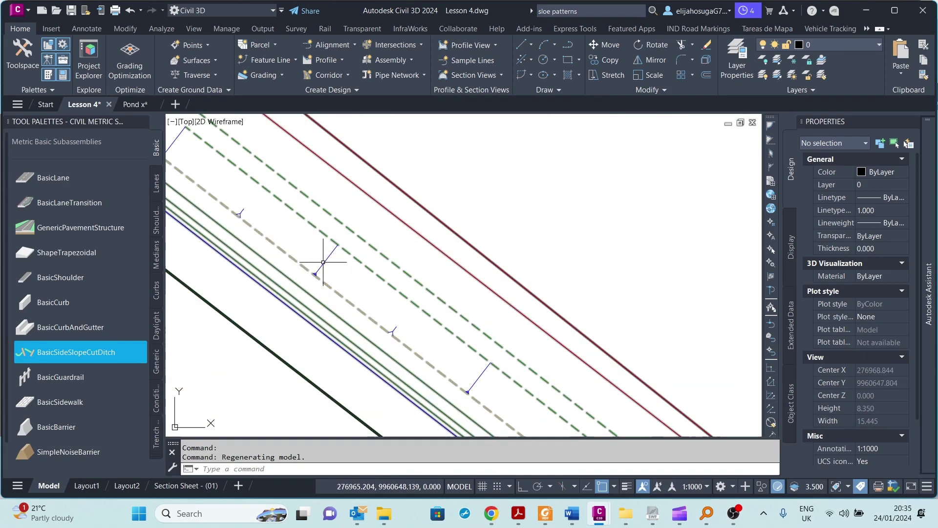
Reopen the corridor's properties, open the Basic slope pattern style for editing, and review the layout parameters of Component 1.
{"action": "left_click", "coordinate": [322, 266]}
{"action": "right_click", "coordinate": [324, 267]}
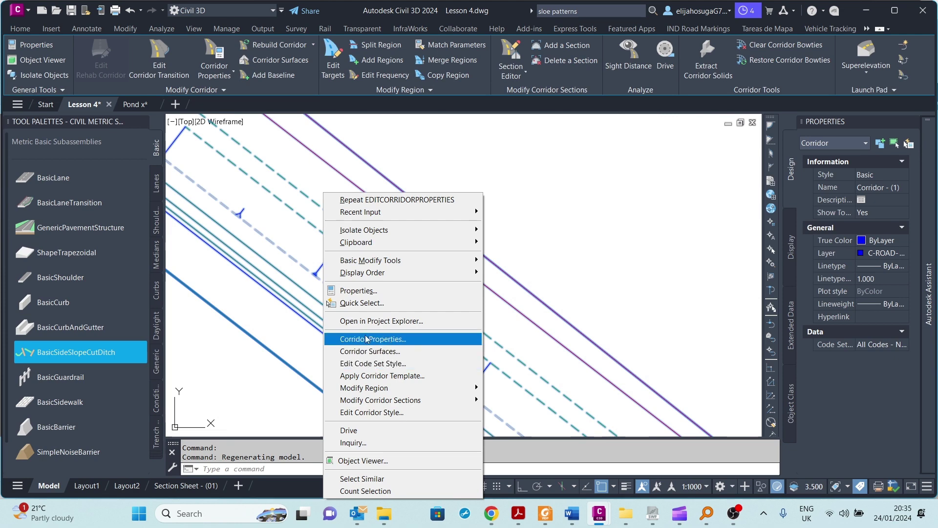
{"action": "left_click", "coordinate": [368, 339]}
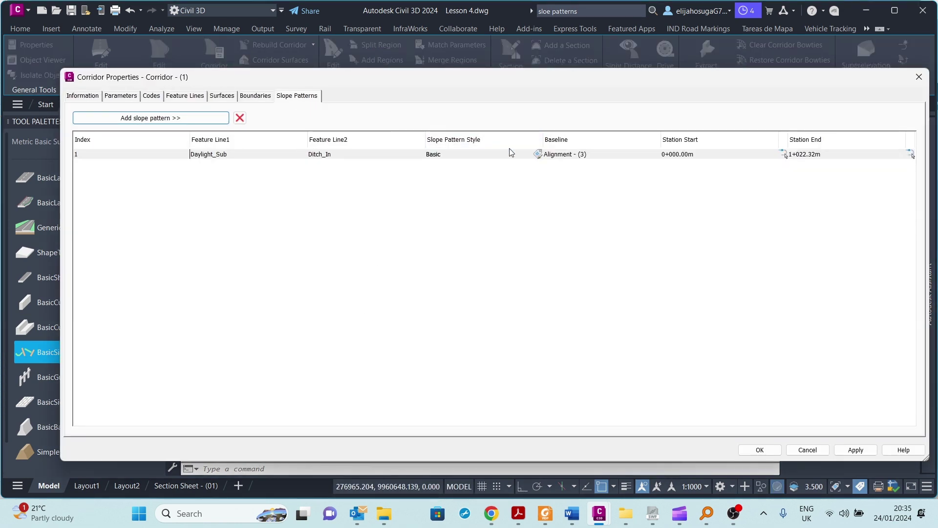
{"action": "left_click", "coordinate": [477, 155]}
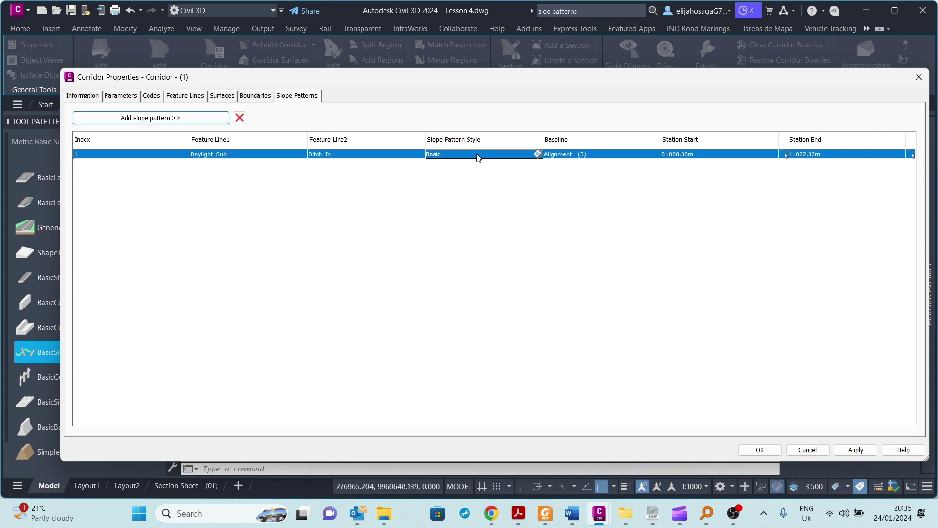
{"action": "left_click", "coordinate": [538, 155]}
{"action": "left_click", "coordinate": [506, 230]}
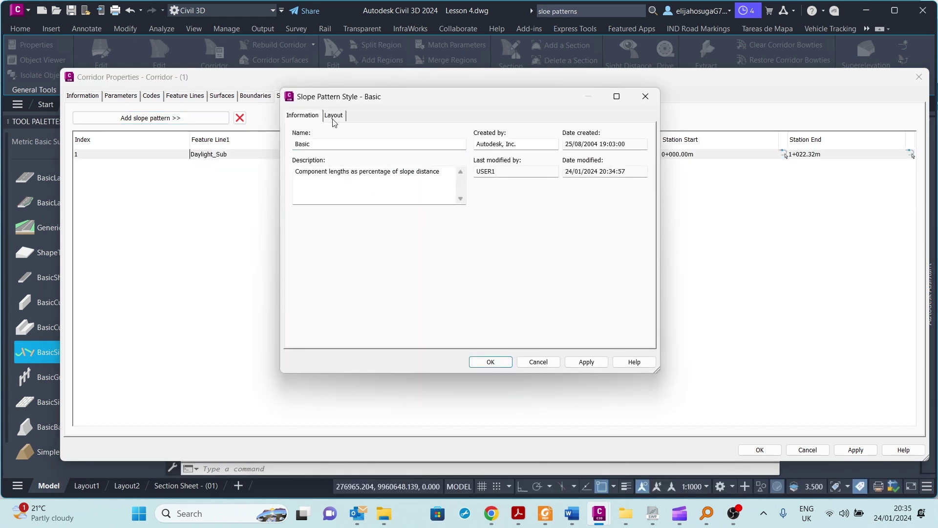
{"action": "left_click", "coordinate": [333, 116]}
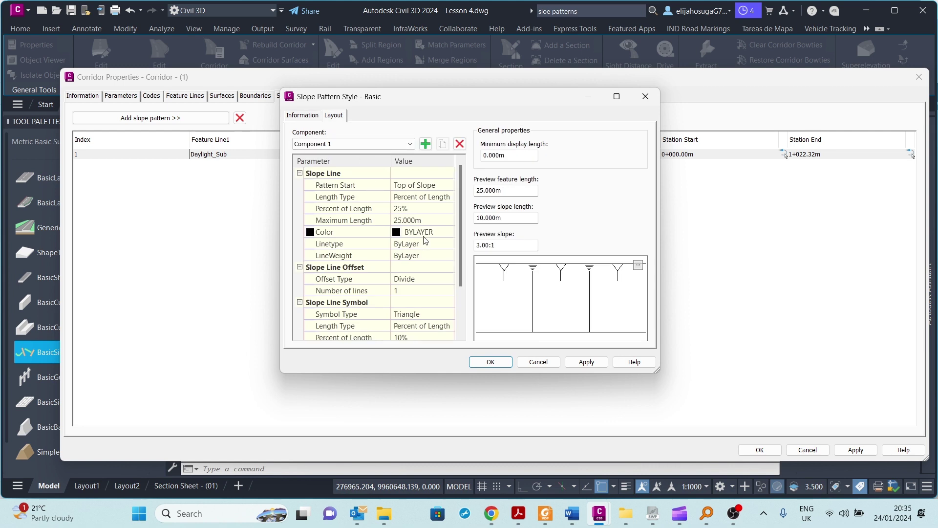
{"action": "scroll", "coordinate": [424, 242], "scroll_direction": "down", "scroll_amount": 2}
{"action": "scroll", "coordinate": [421, 258], "scroll_direction": "up", "scroll_amount": 2}
{"action": "scroll", "coordinate": [414, 256], "scroll_direction": "down", "scroll_amount": 1}
Set the slope line offset of Component 2 to 100% of length.
{"action": "left_click", "coordinate": [362, 144]}
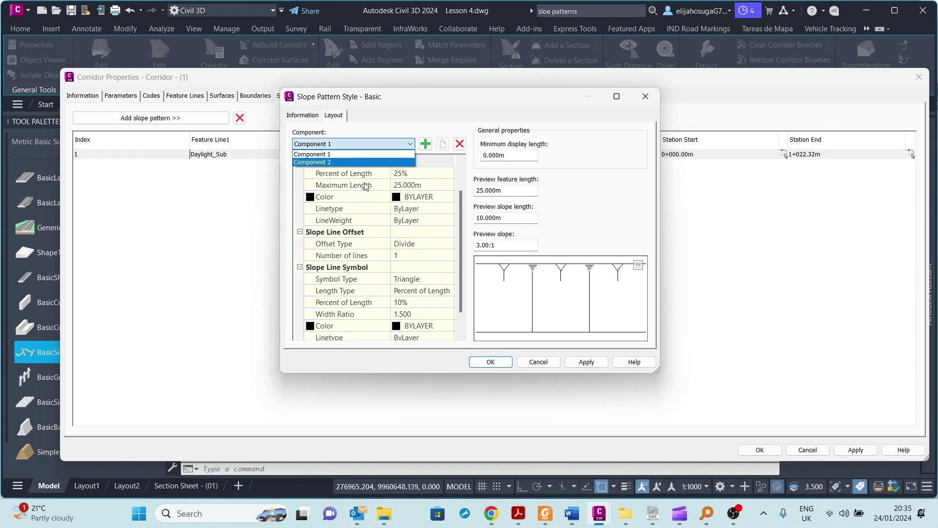
{"action": "left_click", "coordinate": [338, 162]}
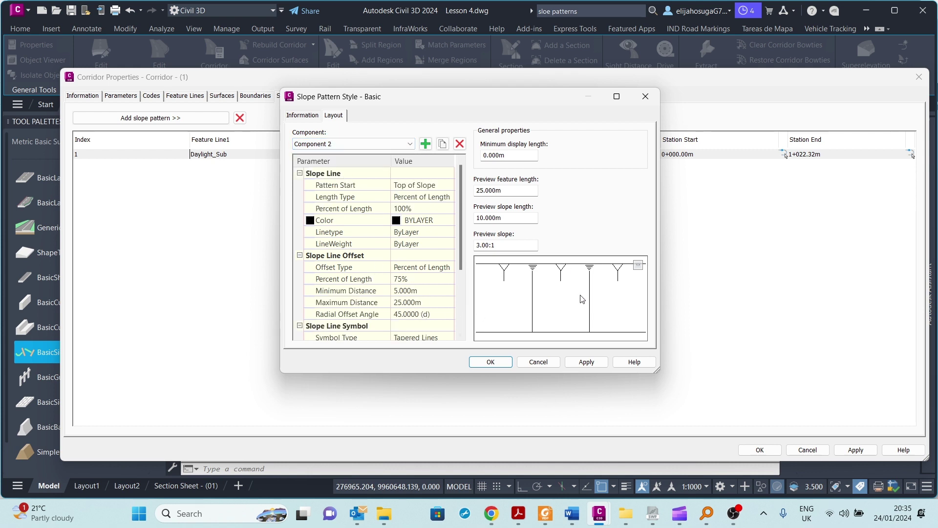
{"action": "scroll", "coordinate": [376, 283], "scroll_direction": "down", "scroll_amount": 1}
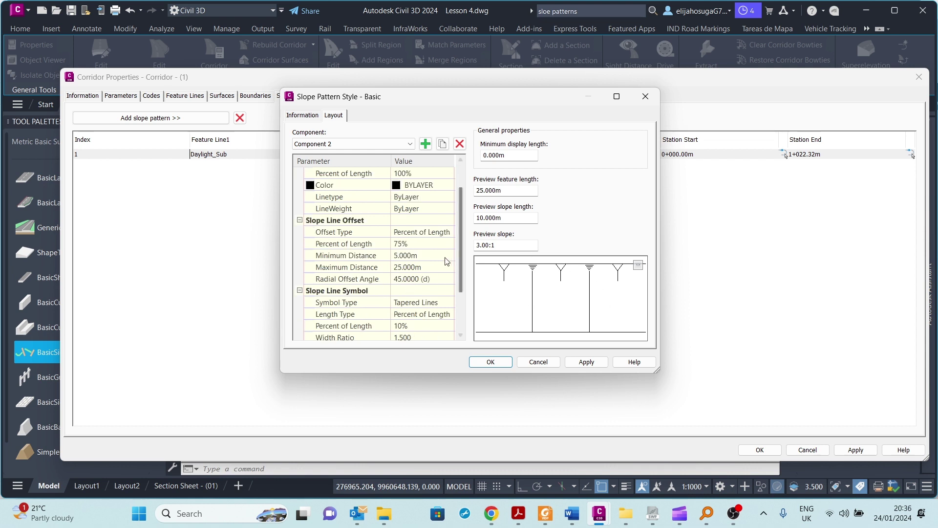
{"action": "left_click", "coordinate": [408, 244]}
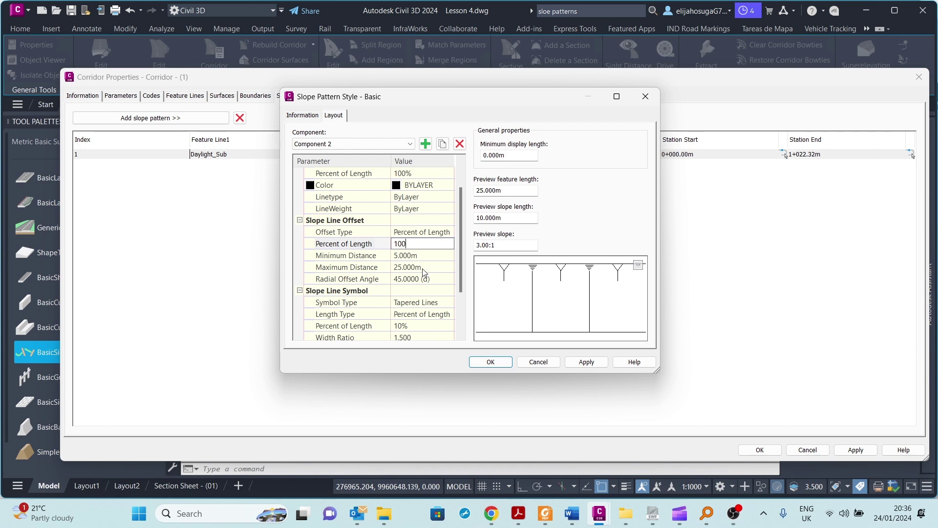
{"action": "key", "text": "Return"}
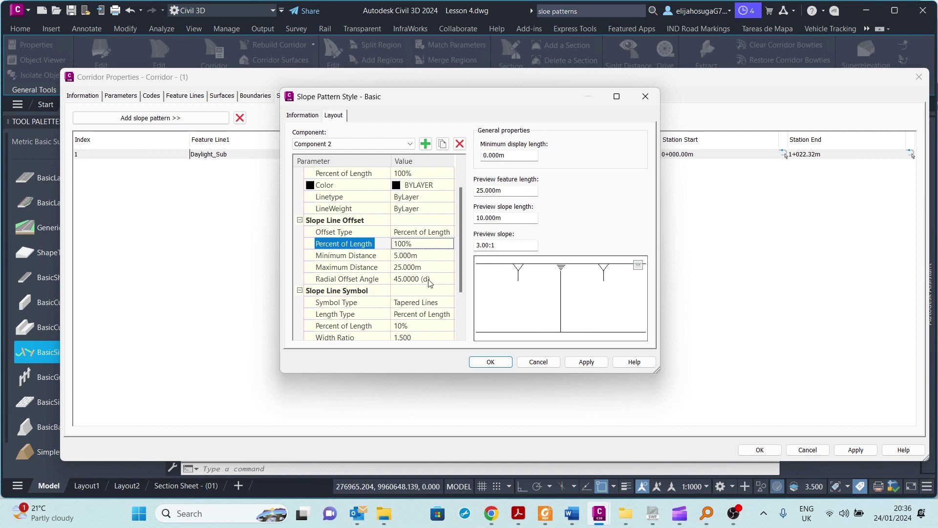
Set the slope line offset of Component 2 to 50% of length and accept the Basic slope pattern style edits.
{"action": "left_click", "coordinate": [412, 244]}
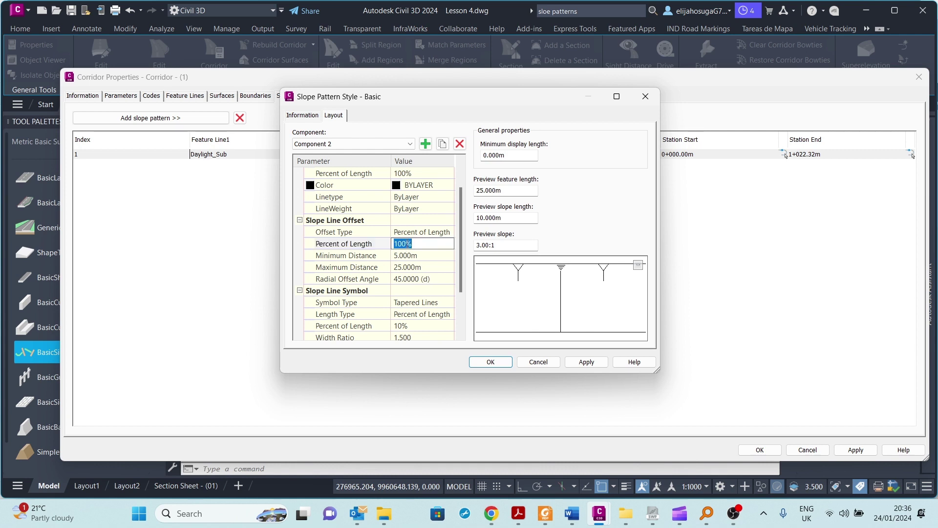
{"action": "type", "text": "50"}
{"action": "key", "text": "Return"}
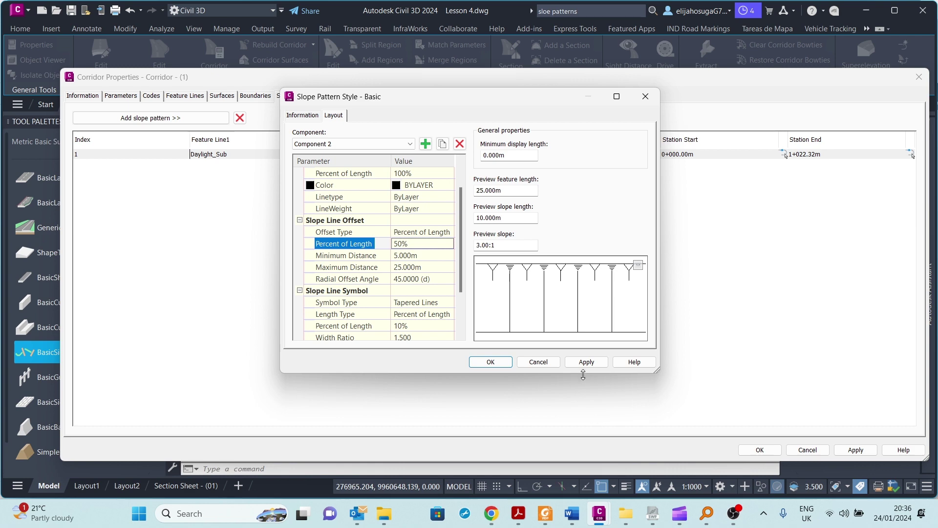
{"action": "left_click", "coordinate": [584, 362]}
{"action": "left_click", "coordinate": [496, 361]}
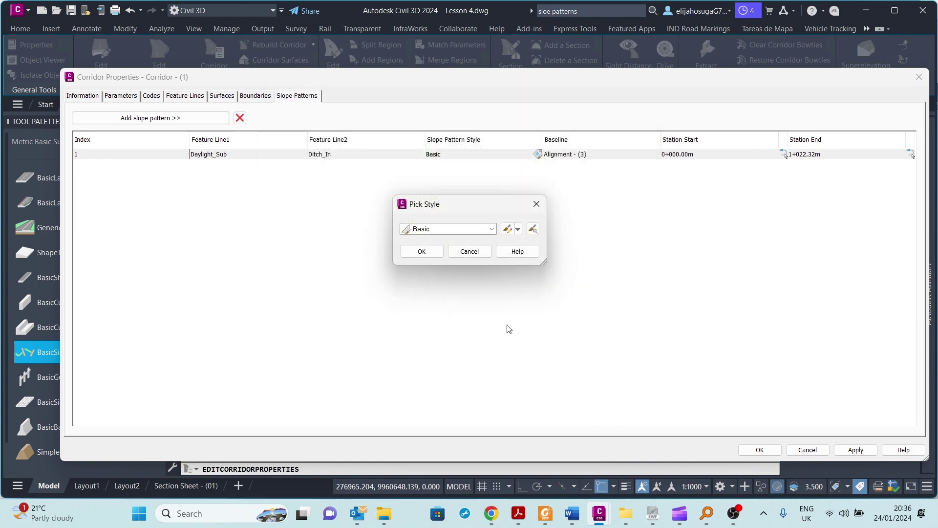
Confirm Basic as the picked slope pattern style and commit the corridor properties to rebuild the corridor.
{"action": "left_click", "coordinate": [425, 250]}
{"action": "left_click", "coordinate": [854, 449]}
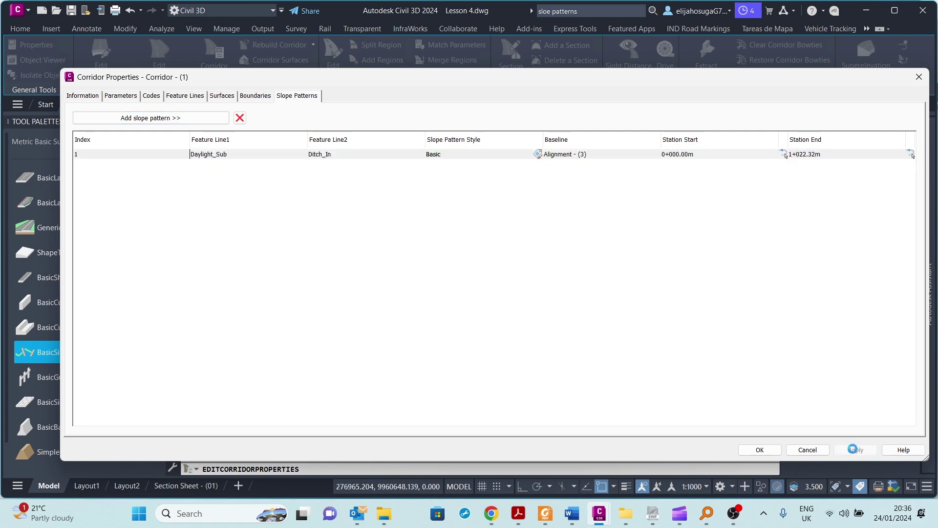
{"action": "left_click", "coordinate": [756, 449]}
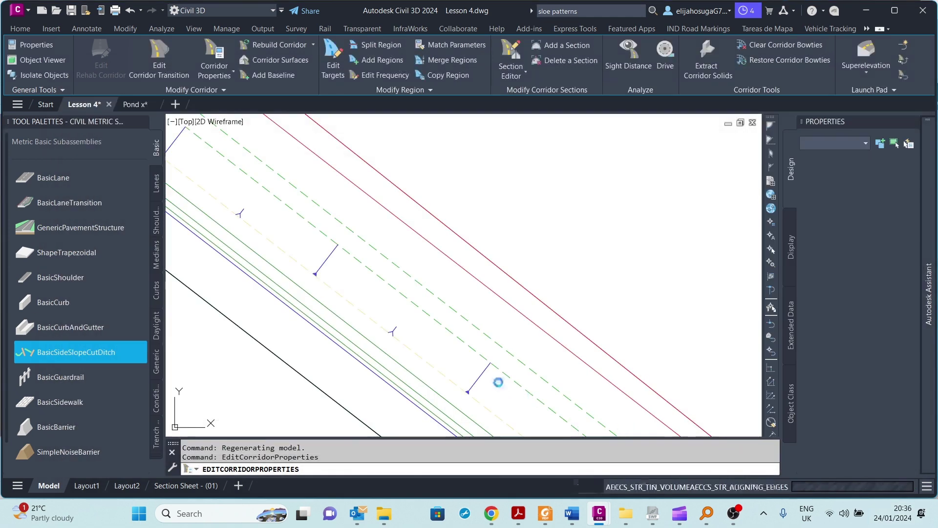
Examine the spacing of the slope pattern lines and symbols along the corridor's curve and near station 0+000.
{"action": "scroll", "coordinate": [487, 368], "scroll_direction": "down", "scroll_amount": 6}
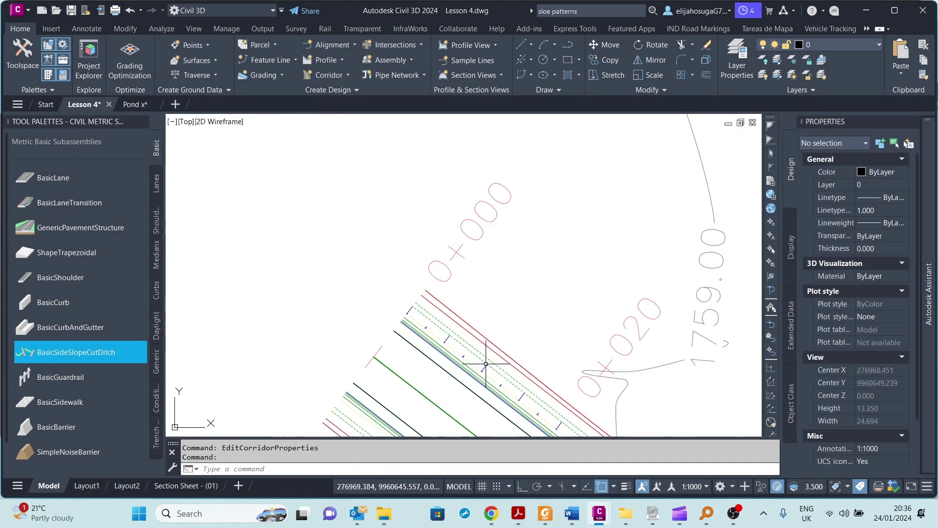
{"action": "scroll", "coordinate": [486, 363], "scroll_direction": "down", "scroll_amount": 4}
{"action": "middle_click_drag", "start_coordinate": [509, 372], "coordinate": [342, 231]}
{"action": "scroll", "coordinate": [387, 278], "scroll_direction": "up", "scroll_amount": 6}
{"action": "scroll", "coordinate": [473, 296], "scroll_direction": "up", "scroll_amount": 4}
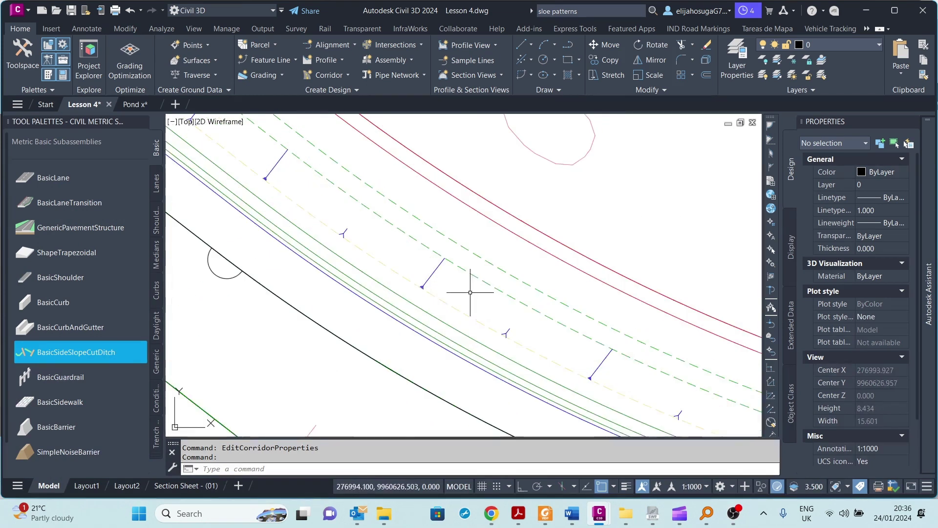
{"action": "scroll", "coordinate": [470, 292], "scroll_direction": "down", "scroll_amount": 5}
{"action": "scroll", "coordinate": [369, 257], "scroll_direction": "up", "scroll_amount": 5}
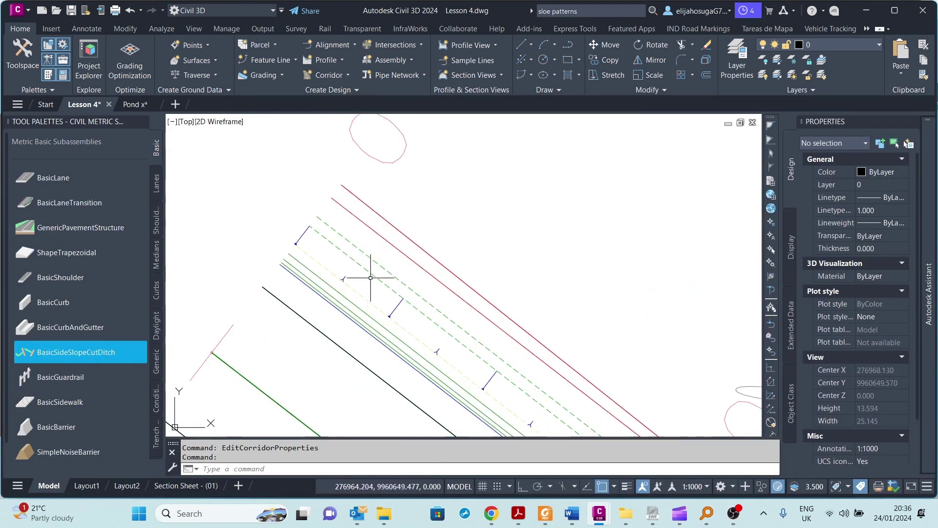
{"action": "scroll", "coordinate": [371, 288], "scroll_direction": "up", "scroll_amount": 2}
{"action": "scroll", "coordinate": [373, 292], "scroll_direction": "down", "scroll_amount": 8}
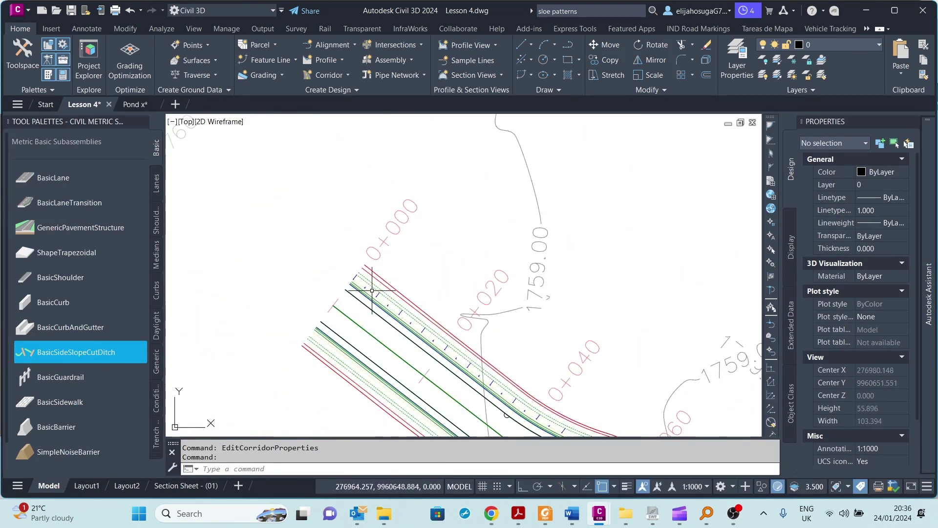
{"action": "scroll", "coordinate": [386, 299], "scroll_direction": "up", "scroll_amount": 8}
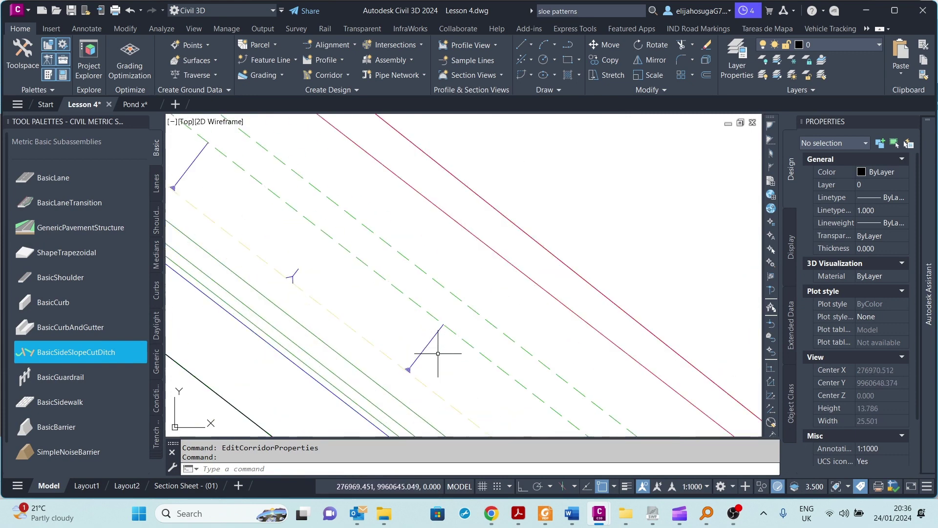
Reopen the corridor's properties and open the Basic style of the Daylight_Sub to Ditch_In slope pattern for editing.
{"action": "left_click", "coordinate": [424, 347]}
{"action": "right_click", "coordinate": [423, 348]}
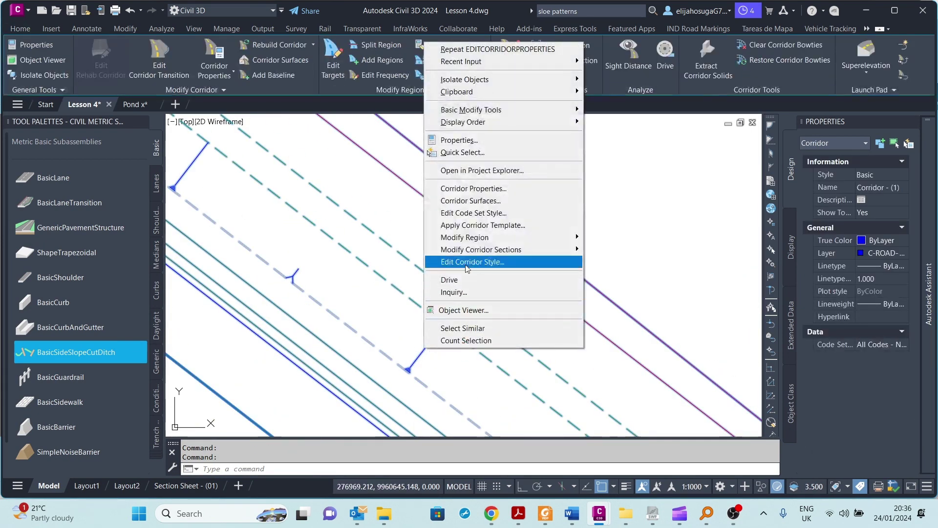
{"action": "left_click", "coordinate": [482, 200]}
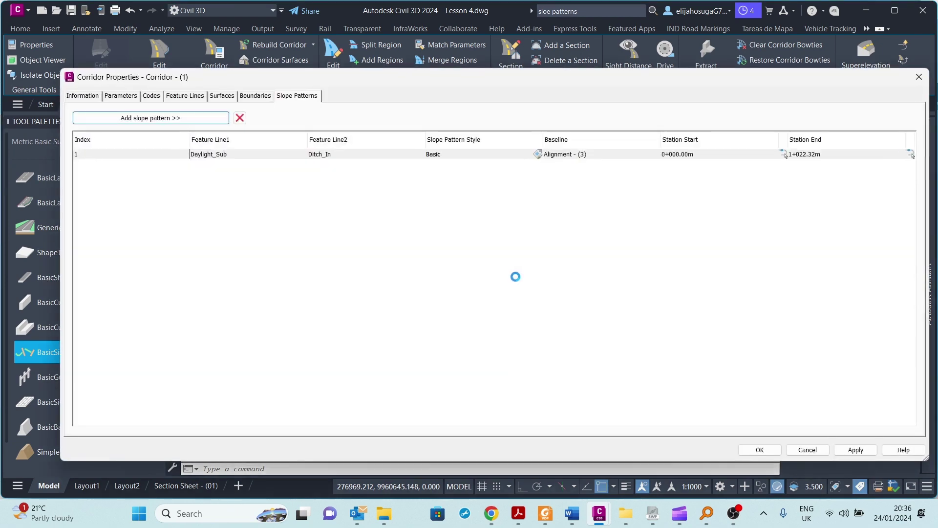
{"action": "left_click", "coordinate": [491, 155]}
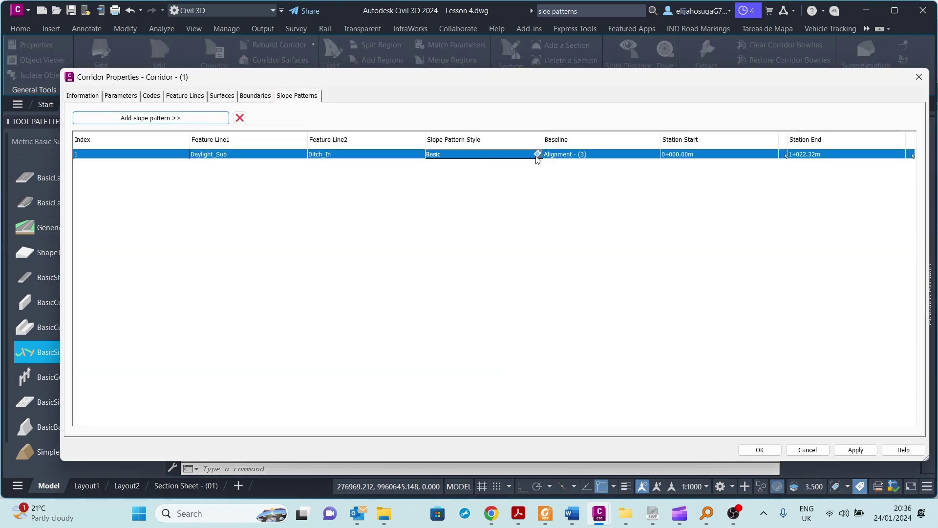
{"action": "left_click", "coordinate": [537, 154]}
{"action": "left_click", "coordinate": [508, 229]}
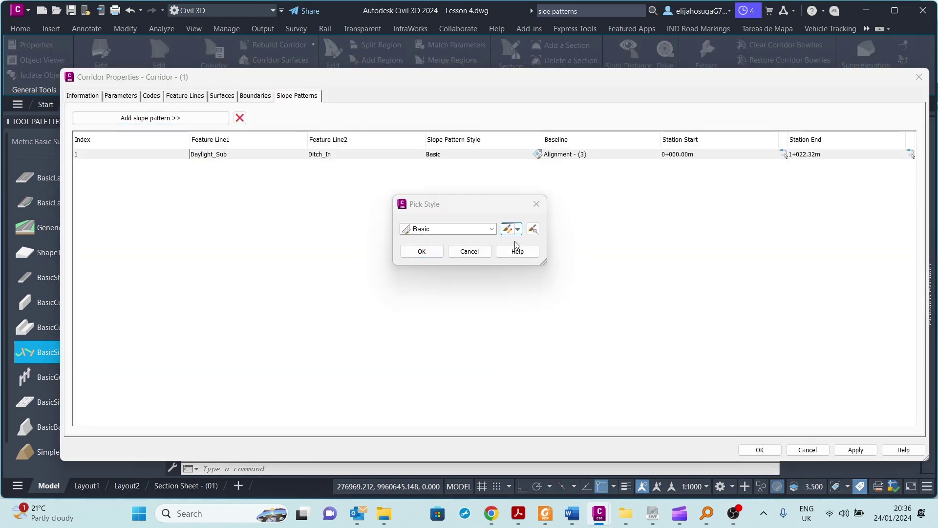
Set the slope line offset's minimum distance for Component 2 to 3 m and accept the style edits.
{"action": "scroll", "coordinate": [421, 291], "scroll_direction": "down", "scroll_amount": 2}
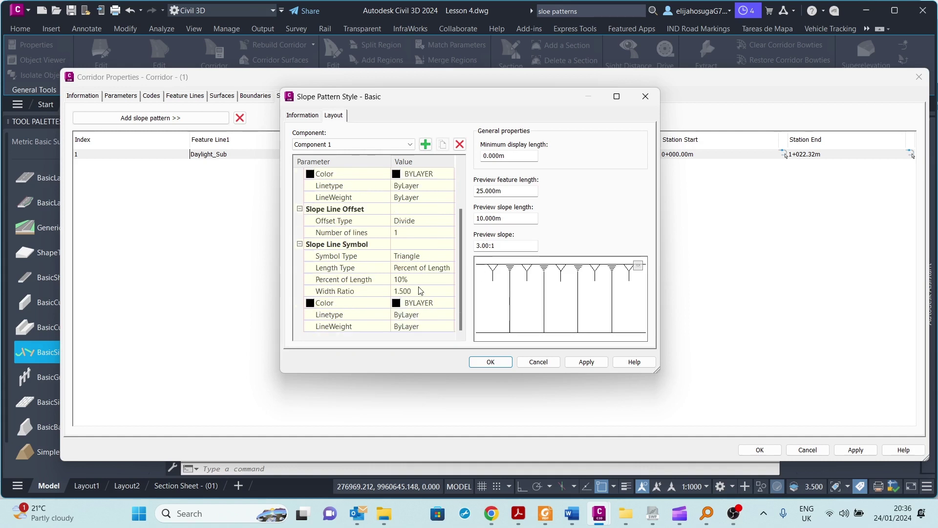
{"action": "scroll", "coordinate": [409, 274], "scroll_direction": "up", "scroll_amount": 2}
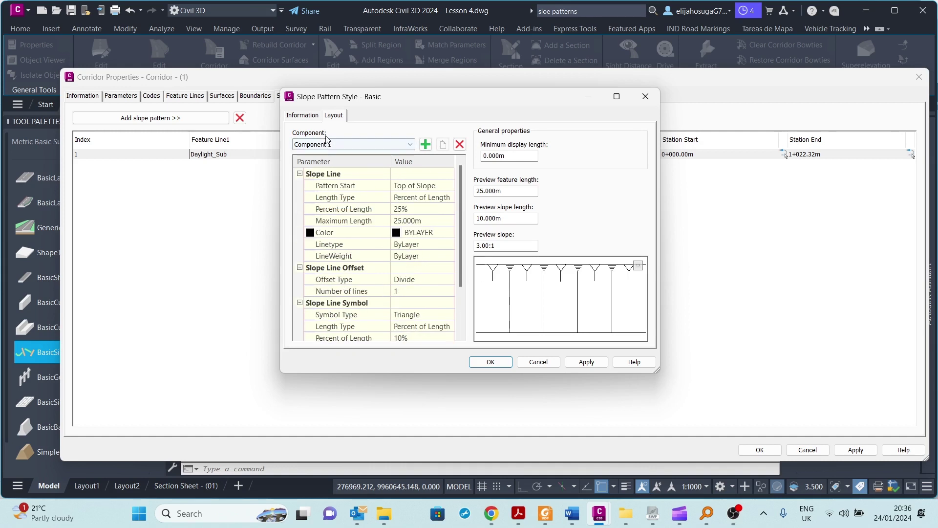
{"action": "left_click", "coordinate": [331, 145]}
{"action": "left_click", "coordinate": [322, 163]}
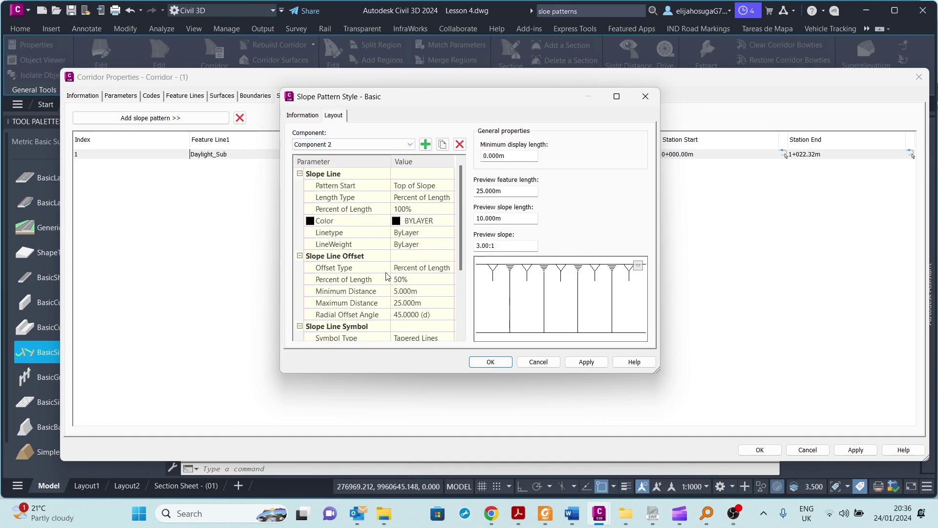
{"action": "left_click", "coordinate": [407, 291]}
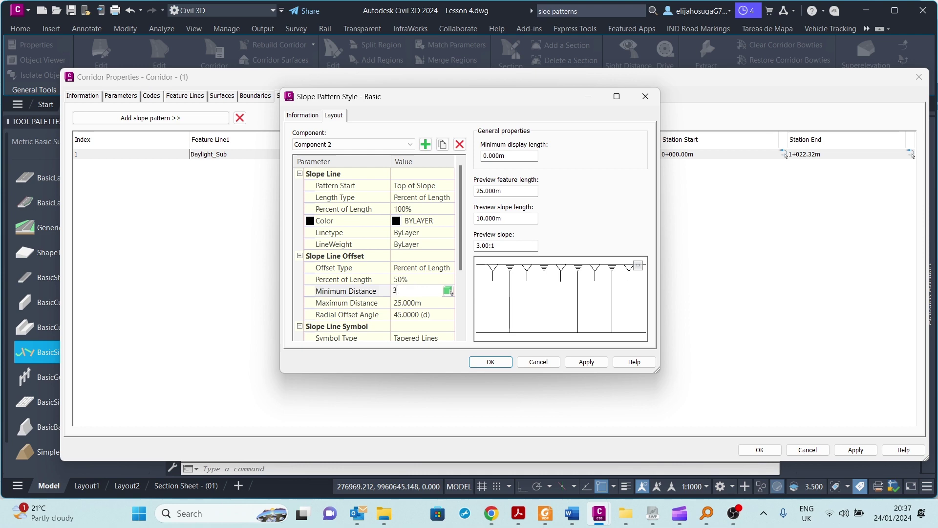
{"action": "left_click", "coordinate": [580, 362]}
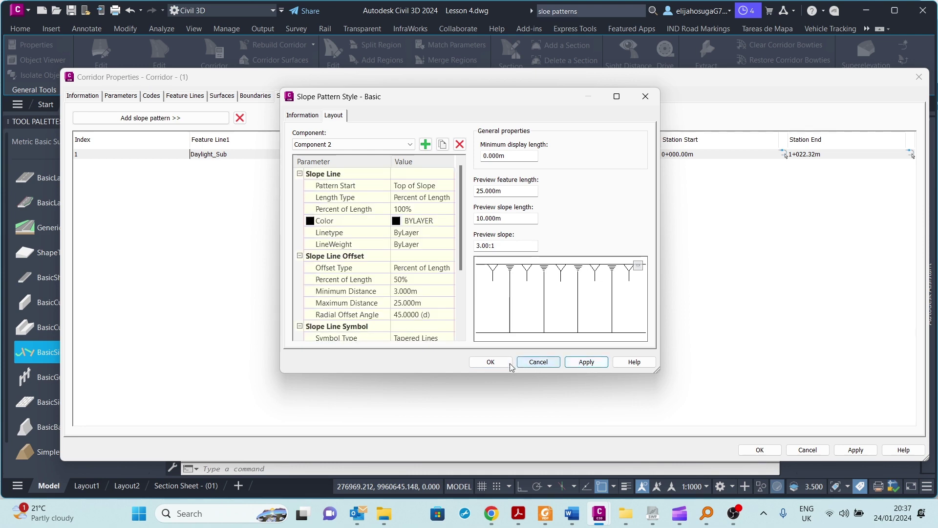
{"action": "left_click", "coordinate": [489, 363]}
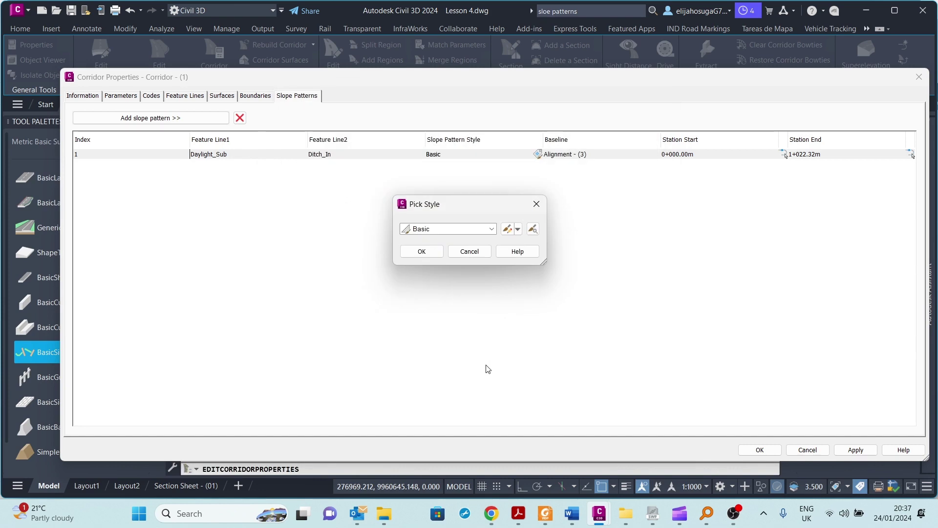
Accept the edited Basic slope pattern style and apply the corridor properties so the corridor rebuilds.
{"action": "left_click", "coordinate": [423, 252]}
{"action": "left_click", "coordinate": [855, 451]}
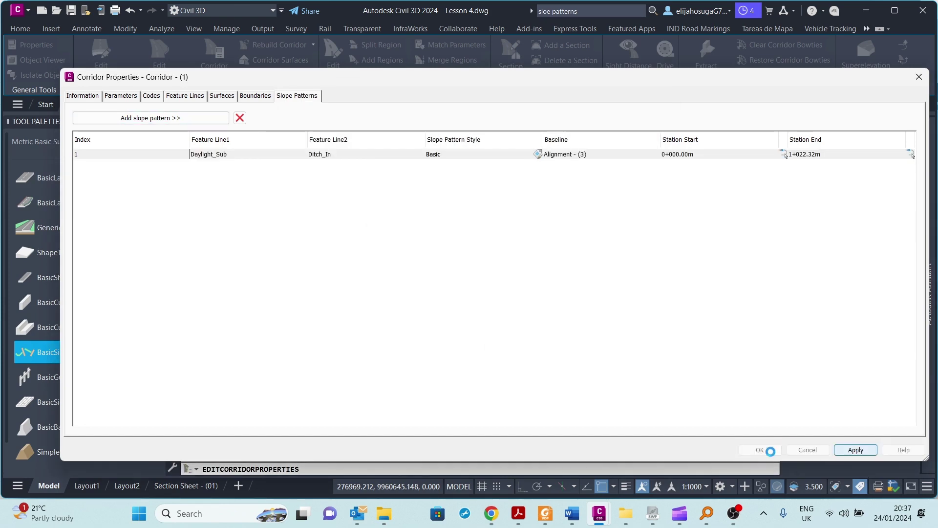
{"action": "left_click", "coordinate": [759, 449]}
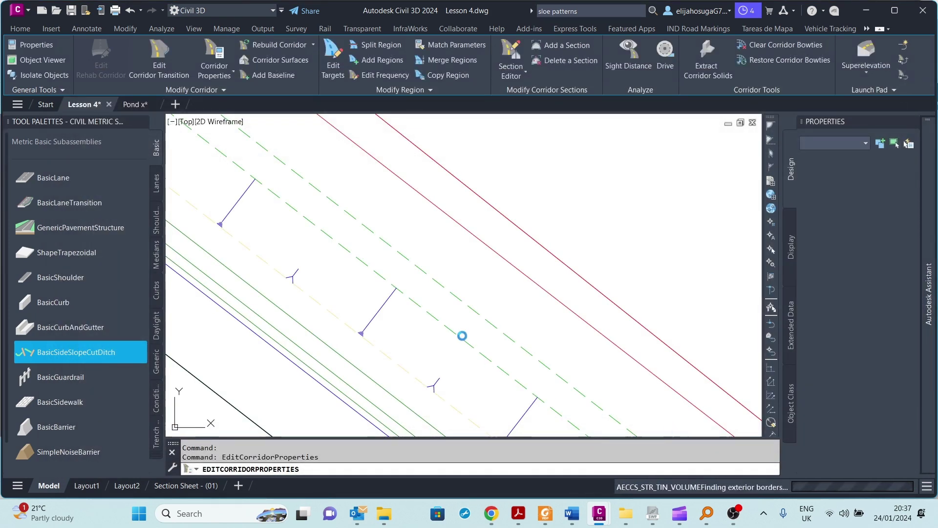
Inspect the updated slope pattern spacing between the daylight and ditch feature lines from station 0+000 along the corridor.
{"action": "scroll", "coordinate": [449, 322], "scroll_direction": "down", "scroll_amount": 4}
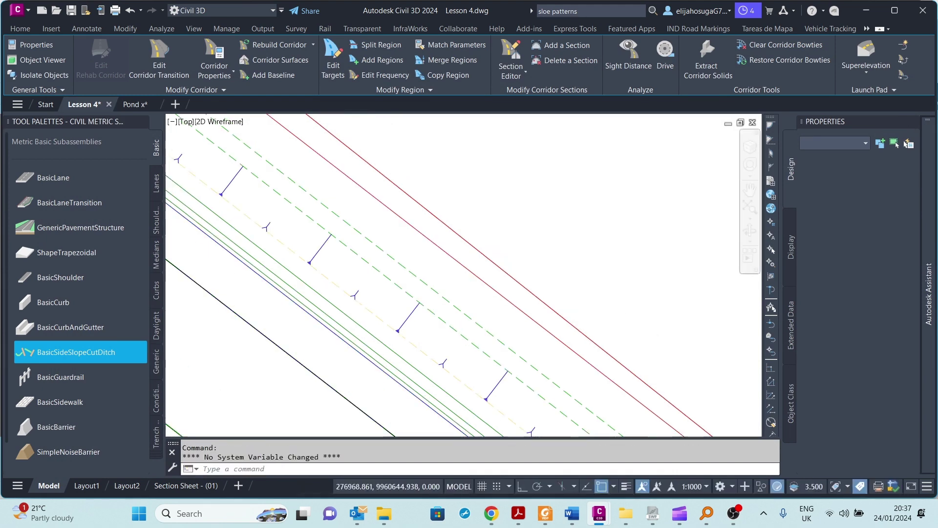
{"action": "scroll", "coordinate": [449, 321], "scroll_direction": "up", "scroll_amount": 4}
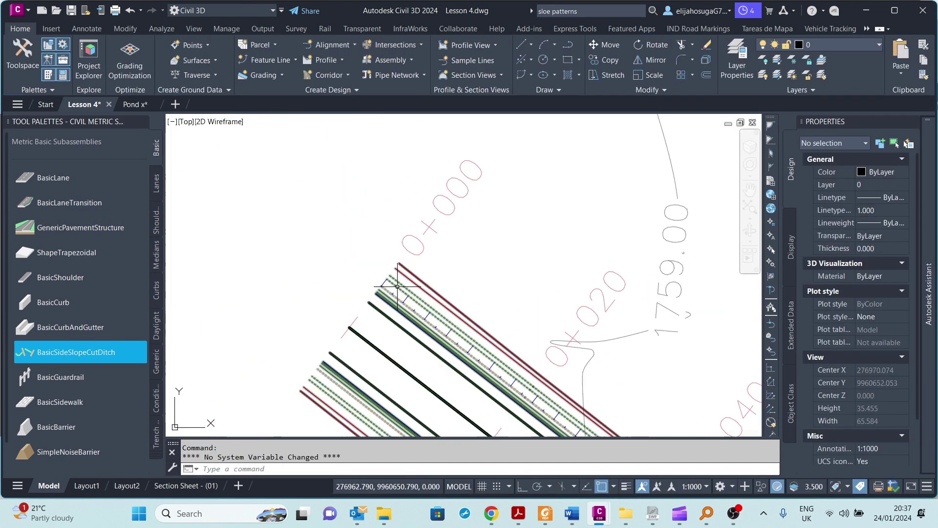
{"action": "scroll", "coordinate": [508, 372], "scroll_direction": "up", "scroll_amount": 2}
{"action": "mouse_move", "coordinate": [489, 381]}
{"action": "middle_mouse_down"}
{"action": "mouse_move", "coordinate": [391, 266]}
{"action": "mouse_move", "coordinate": [412, 274]}
{"action": "middle_mouse_up"}
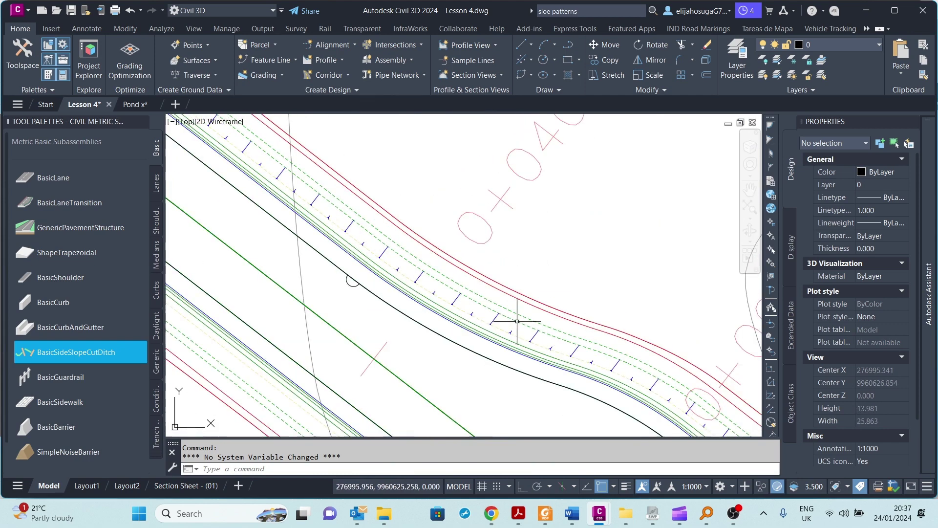
{"action": "scroll", "coordinate": [516, 321], "scroll_direction": "down", "scroll_amount": 2}
{"action": "mouse_move", "coordinate": [526, 330]}
{"action": "middle_mouse_down"}
{"action": "mouse_move", "coordinate": [497, 327]}
{"action": "mouse_move", "coordinate": [426, 288]}
{"action": "middle_mouse_up"}
{"action": "mouse_move", "coordinate": [525, 369]}
{"action": "middle_mouse_down"}
{"action": "mouse_move", "coordinate": [409, 240]}
{"action": "mouse_move", "coordinate": [404, 293]}
{"action": "middle_mouse_up"}
{"action": "scroll", "coordinate": [513, 330], "scroll_direction": "down", "scroll_amount": 6}
{"action": "scroll", "coordinate": [402, 293], "scroll_direction": "up", "scroll_amount": 6}
{"action": "scroll", "coordinate": [402, 294], "scroll_direction": "up", "scroll_amount": 6}
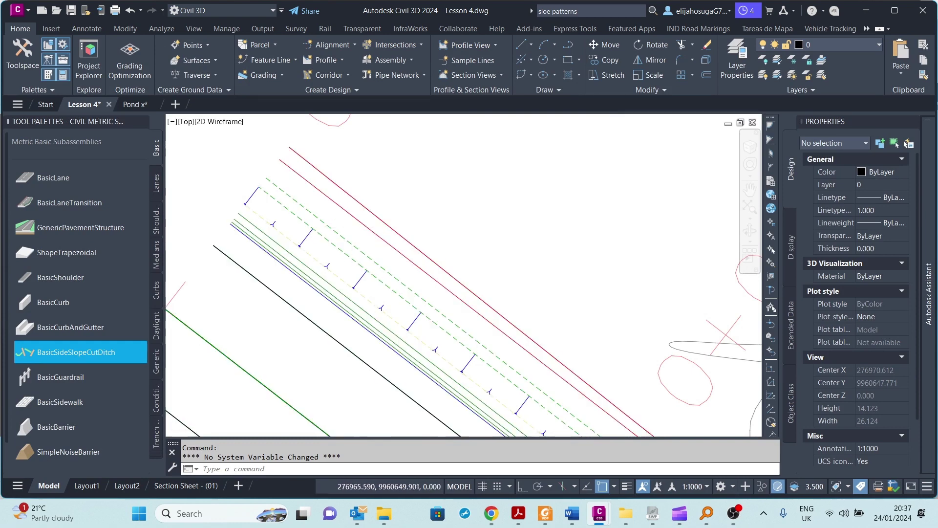
{"action": "scroll", "coordinate": [362, 246], "scroll_direction": "up", "scroll_amount": 2}
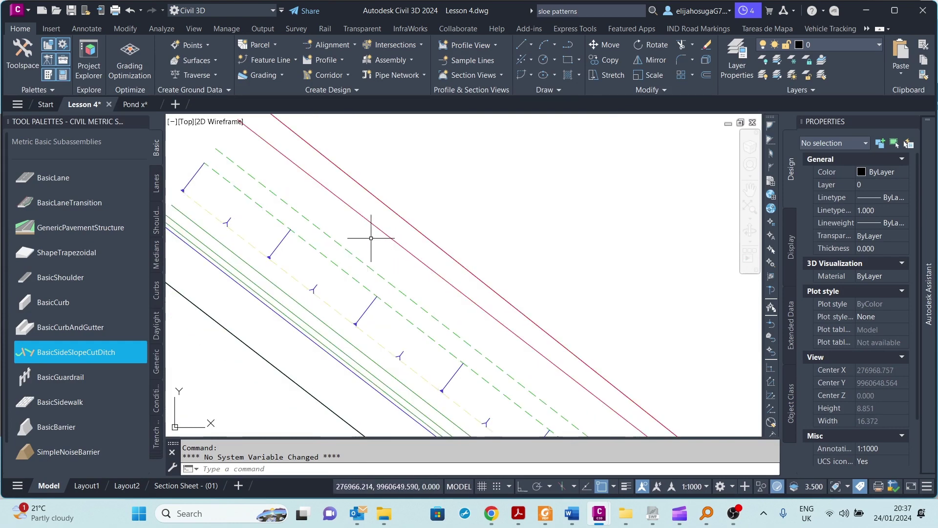
{"action": "scroll", "coordinate": [354, 257], "scroll_direction": "down", "scroll_amount": 4}
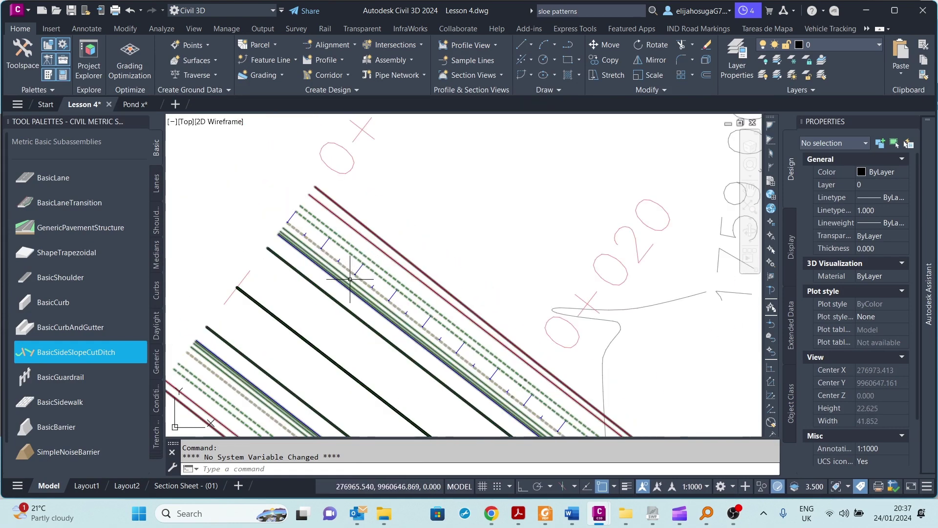
{"action": "scroll", "coordinate": [350, 251], "scroll_direction": "up", "scroll_amount": 4}
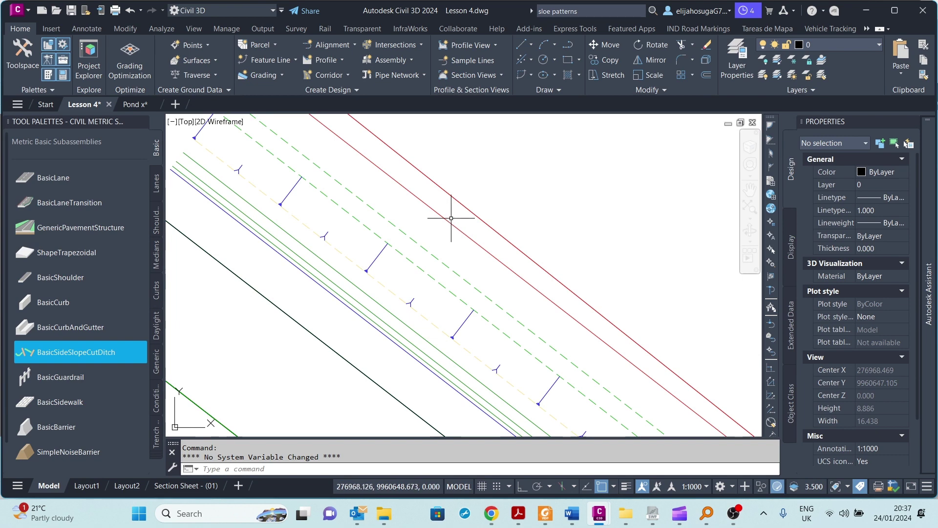
{"action": "scroll", "coordinate": [432, 256], "scroll_direction": "down", "scroll_amount": 4}
{"action": "scroll", "coordinate": [421, 251], "scroll_direction": "down", "scroll_amount": 4}
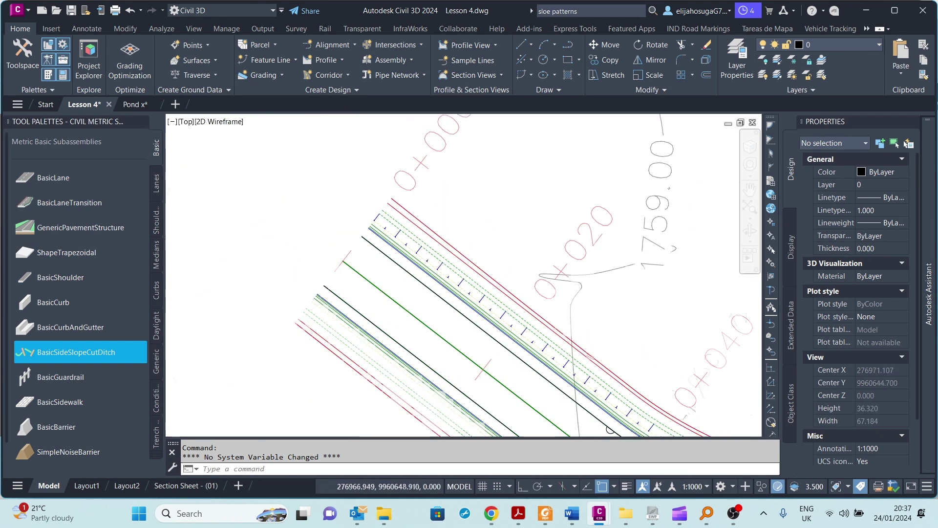
{"action": "mouse_move", "coordinate": [462, 275]}
{"action": "middle_mouse_down"}
{"action": "mouse_move", "coordinate": [367, 241]}
{"action": "mouse_move", "coordinate": [369, 311]}
{"action": "middle_mouse_up"}
{"action": "scroll", "coordinate": [366, 249], "scroll_direction": "up", "scroll_amount": 2}
{"action": "scroll", "coordinate": [360, 259], "scroll_direction": "up", "scroll_amount": 4}
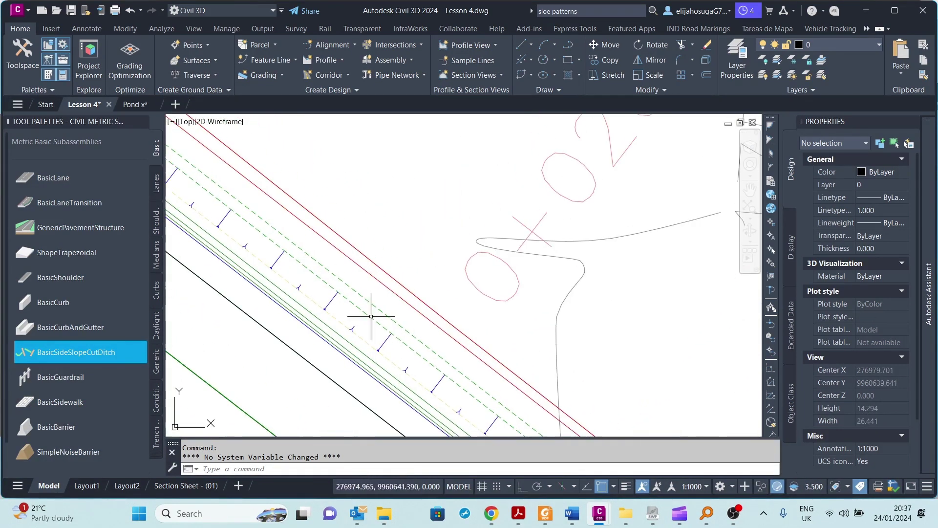
Add a second slope pattern to the corridor from the Ditch_Out feature line to the Hinge_Cut feature line and apply it.
{"action": "left_click", "coordinate": [375, 306]}
{"action": "right_click", "coordinate": [376, 306]}
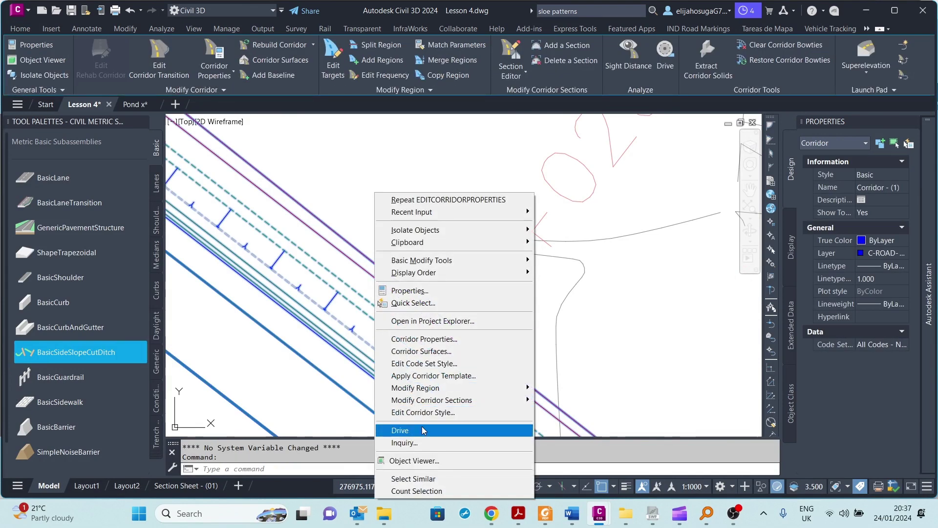
{"action": "left_click", "coordinate": [413, 339]}
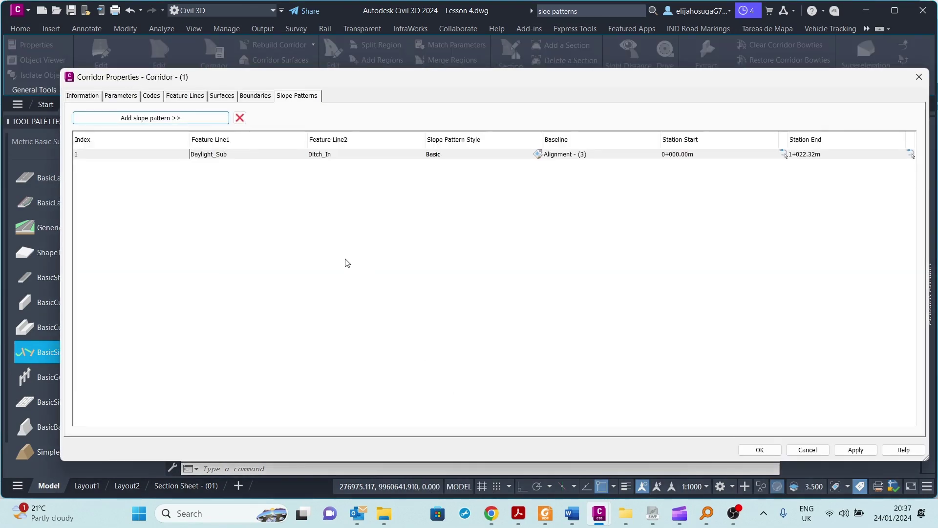
{"action": "left_click", "coordinate": [169, 119]}
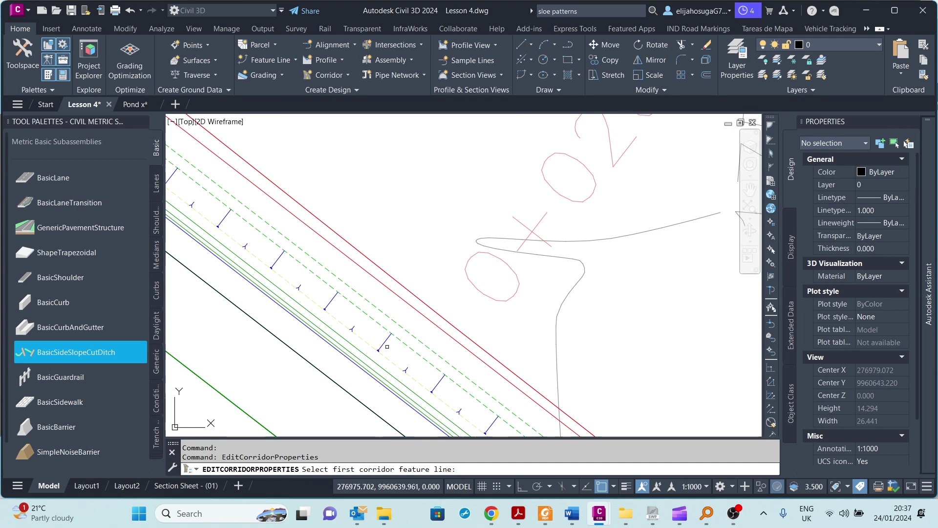
{"action": "left_click", "coordinate": [374, 305]}
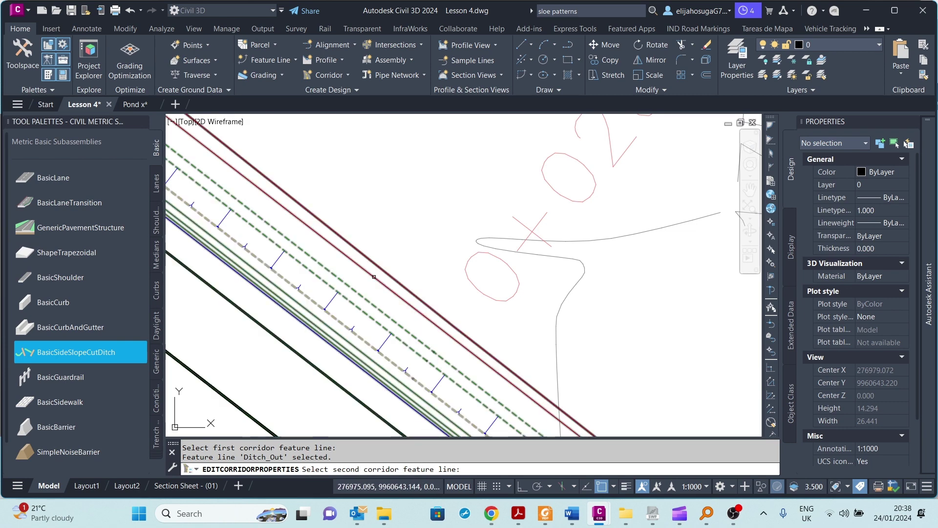
{"action": "left_click", "coordinate": [401, 374]}
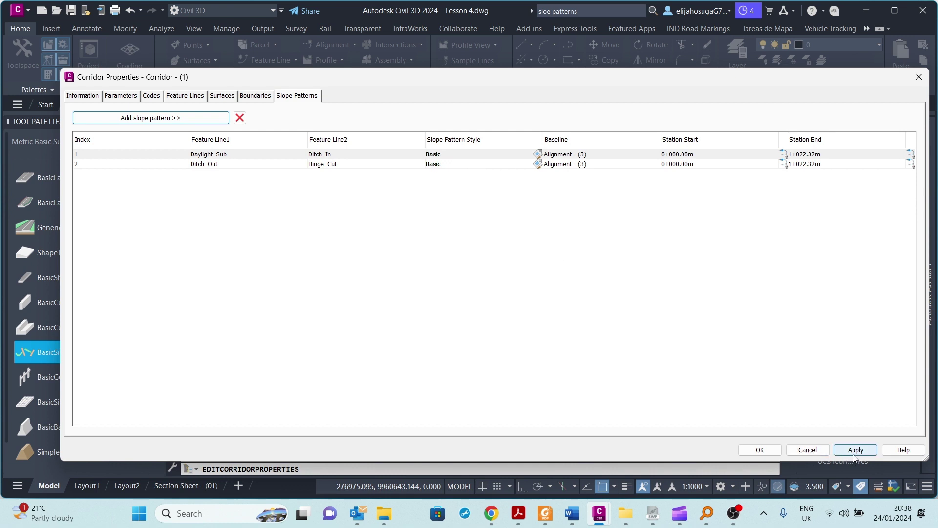
{"action": "left_click", "coordinate": [766, 450]}
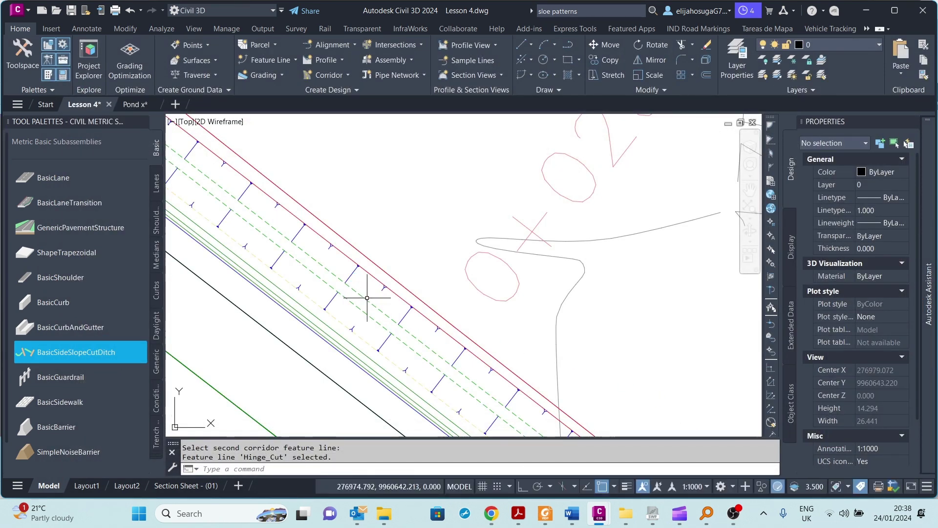
Inspect the new Ditch_Out to Hinge_Cut slope pattern along the corridor between stations 0+000 and 0+060.
{"action": "scroll", "coordinate": [367, 293], "scroll_direction": "down", "scroll_amount": 8}
{"action": "scroll", "coordinate": [431, 330], "scroll_direction": "up", "scroll_amount": 2}
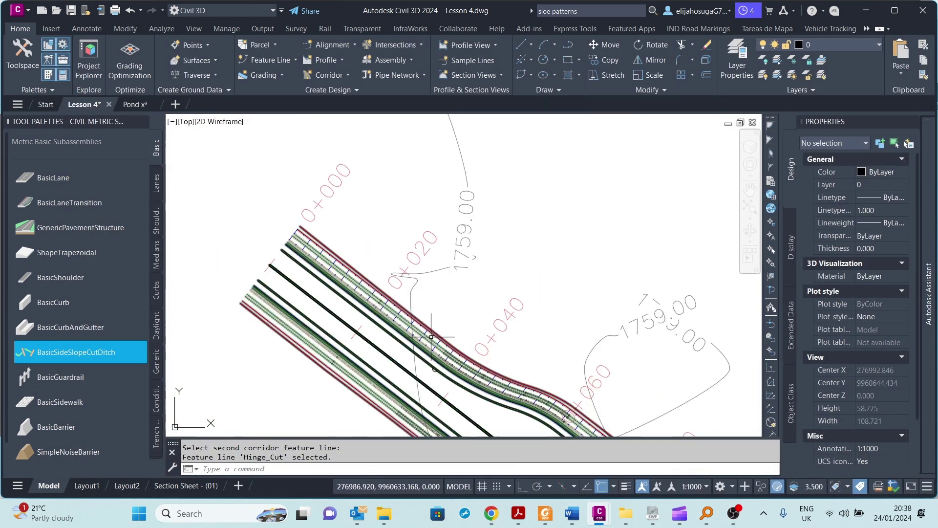
{"action": "middle_click_drag", "start_coordinate": [518, 395], "coordinate": [433, 329]}
{"action": "scroll", "coordinate": [513, 372], "scroll_direction": "up", "scroll_amount": 2}
{"action": "middle_click_drag", "start_coordinate": [508, 374], "coordinate": [430, 328]}
{"action": "scroll", "coordinate": [430, 327], "scroll_direction": "down", "scroll_amount": 4}
{"action": "scroll", "coordinate": [430, 327], "scroll_direction": "down", "scroll_amount": 4}
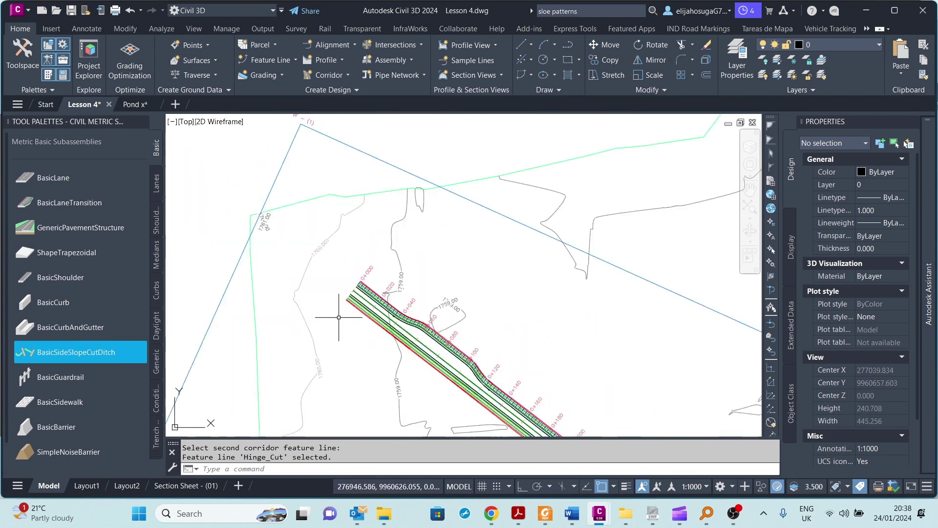
{"action": "scroll", "coordinate": [353, 283], "scroll_direction": "up", "scroll_amount": 6}
{"action": "middle_click_drag", "start_coordinate": [374, 275], "coordinate": [358, 313]}
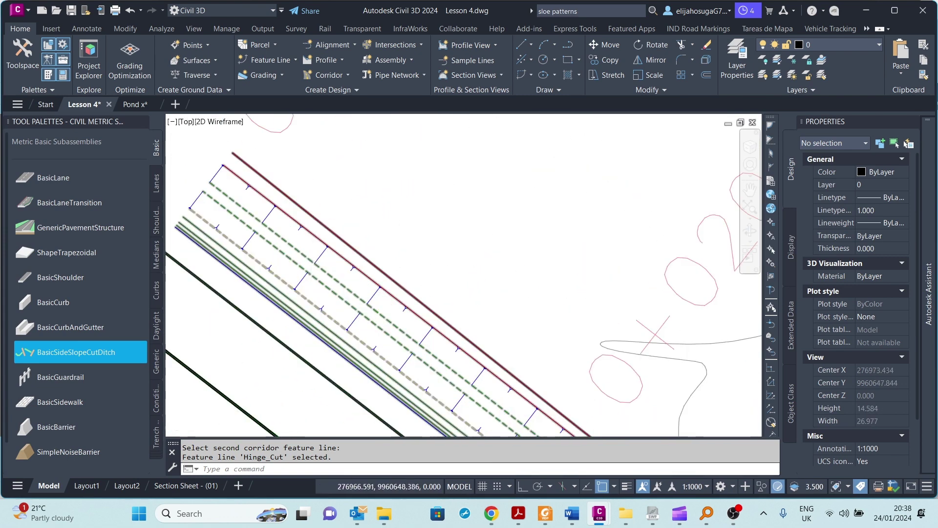
{"action": "scroll", "coordinate": [317, 268], "scroll_direction": "down", "scroll_amount": 2}
{"action": "middle_click_drag", "start_coordinate": [319, 270], "coordinate": [356, 329]}
{"action": "scroll", "coordinate": [317, 299], "scroll_direction": "up", "scroll_amount": 2}
{"action": "scroll", "coordinate": [298, 307], "scroll_direction": "down", "scroll_amount": 2}
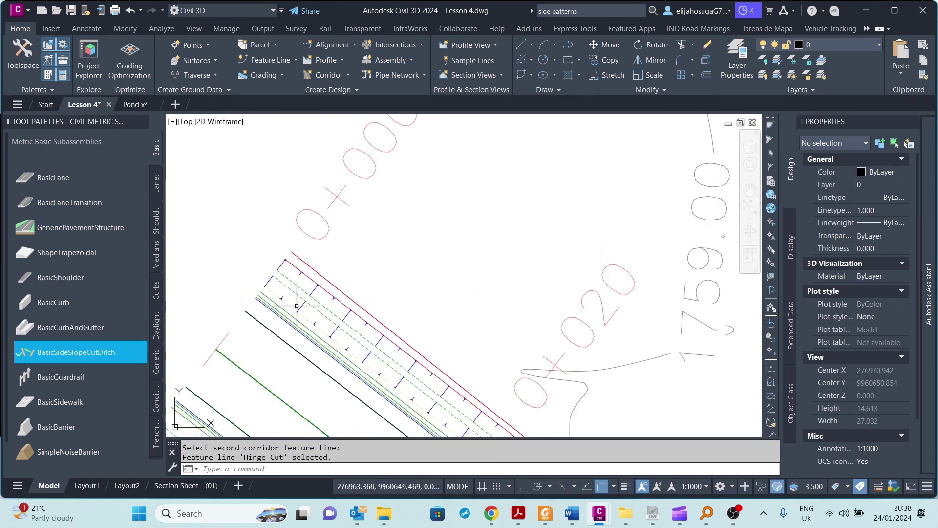
Examine the slope line symbols and spacing of both slope patterns up close between stations 0+000 and 0+040.
{"action": "middle_click_drag", "start_coordinate": [367, 372], "coordinate": [322, 314]}
{"action": "scroll", "coordinate": [324, 315], "scroll_direction": "up", "scroll_amount": 2}
{"action": "scroll", "coordinate": [384, 320], "scroll_direction": "up", "scroll_amount": 2}
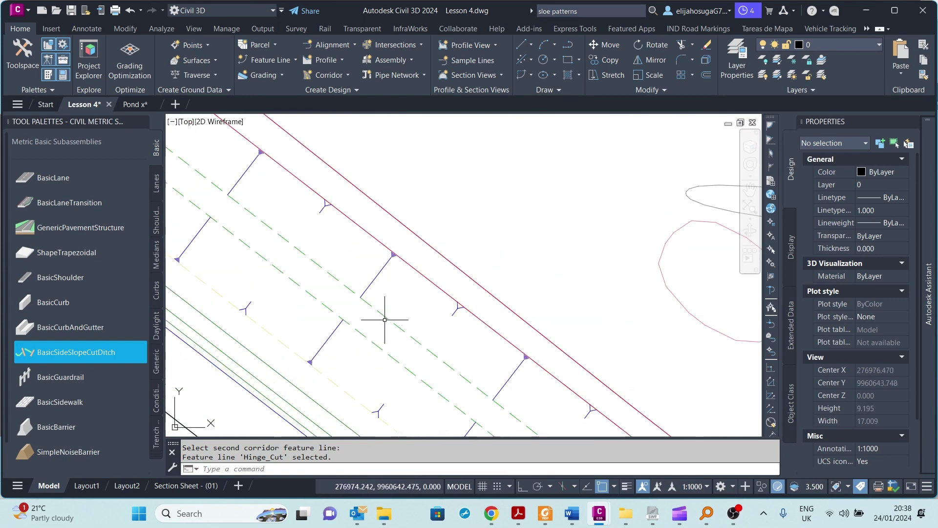
{"action": "scroll", "coordinate": [378, 260], "scroll_direction": "up", "scroll_amount": 2}
{"action": "scroll", "coordinate": [346, 235], "scroll_direction": "down", "scroll_amount": 1}
{"action": "middle_click_drag", "start_coordinate": [341, 233], "coordinate": [399, 308]}
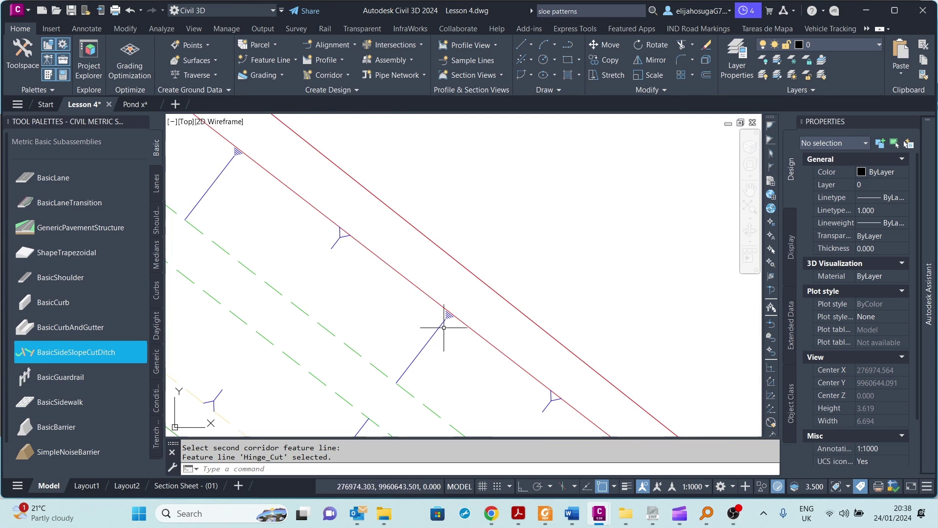
{"action": "scroll", "coordinate": [447, 328], "scroll_direction": "down", "scroll_amount": 1}
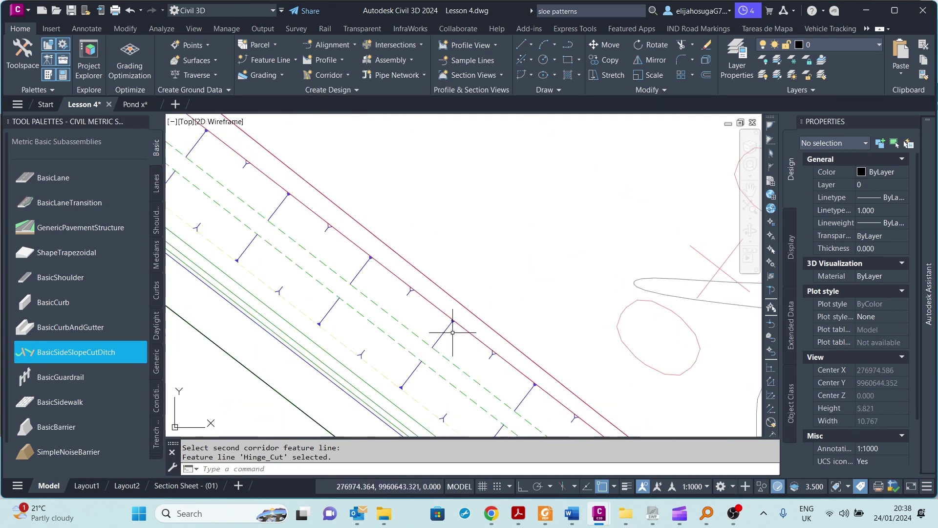
{"action": "scroll", "coordinate": [486, 387], "scroll_direction": "down", "scroll_amount": 2}
{"action": "scroll", "coordinate": [433, 324], "scroll_direction": "up", "scroll_amount": 4}
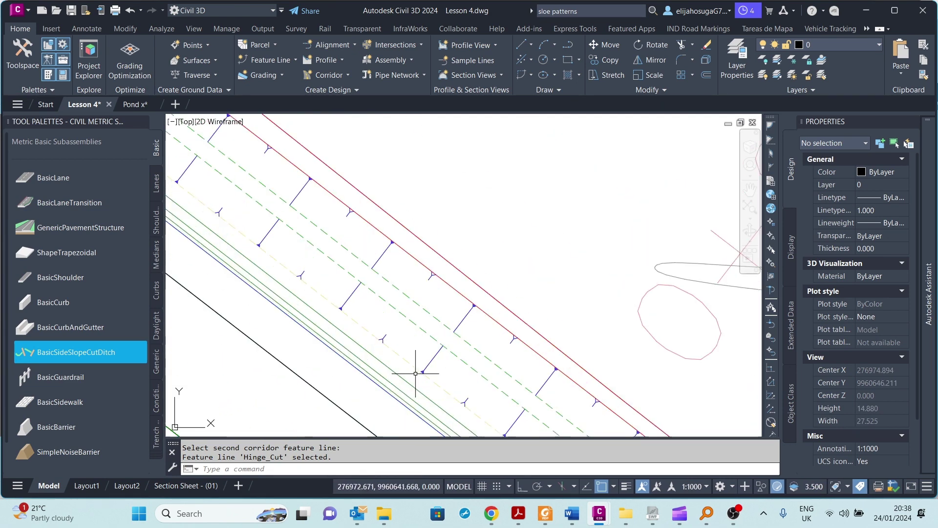
{"action": "scroll", "coordinate": [379, 338], "scroll_direction": "down", "scroll_amount": 3}
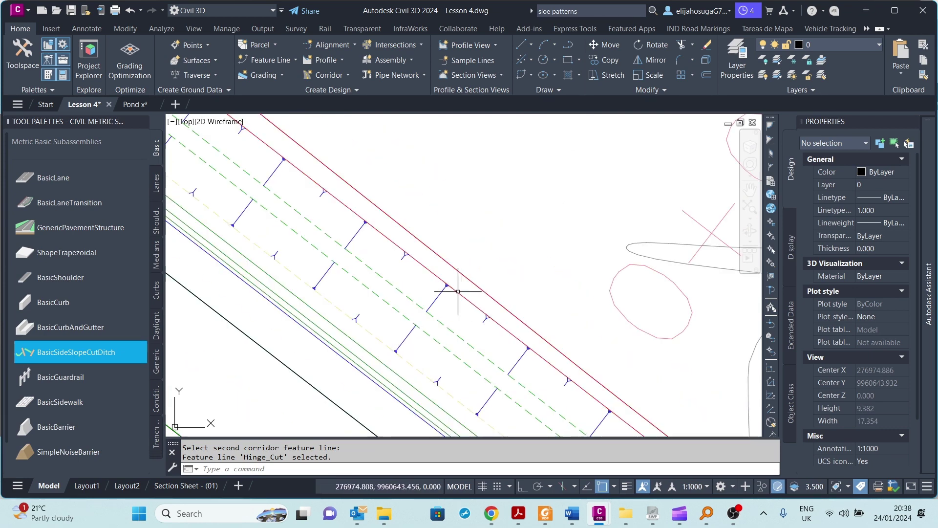
{"action": "scroll", "coordinate": [439, 314], "scroll_direction": "down", "scroll_amount": 5}
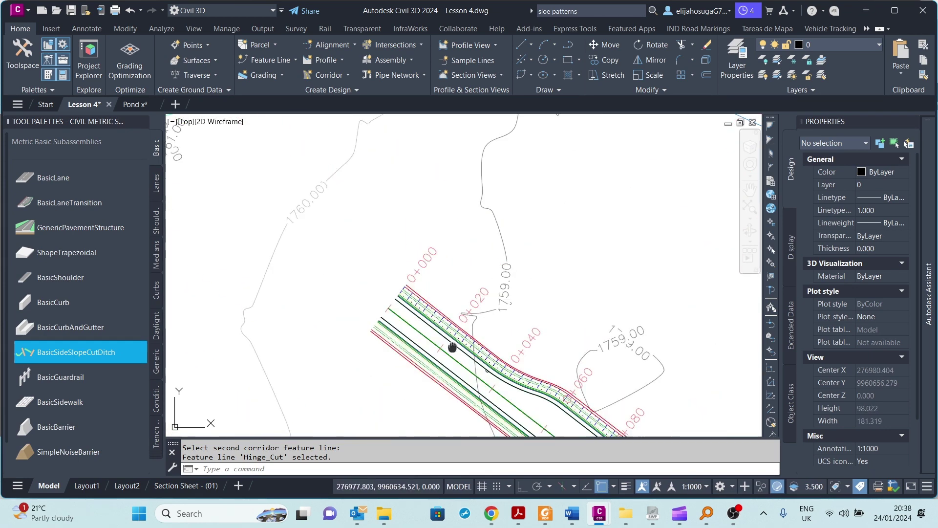
{"action": "mouse_move", "coordinate": [453, 347]}
{"action": "middle_mouse_down"}
{"action": "mouse_move", "coordinate": [352, 284]}
{"action": "mouse_move", "coordinate": [371, 322]}
{"action": "middle_mouse_up"}
{"action": "scroll", "coordinate": [372, 324], "scroll_direction": "up", "scroll_amount": 2}
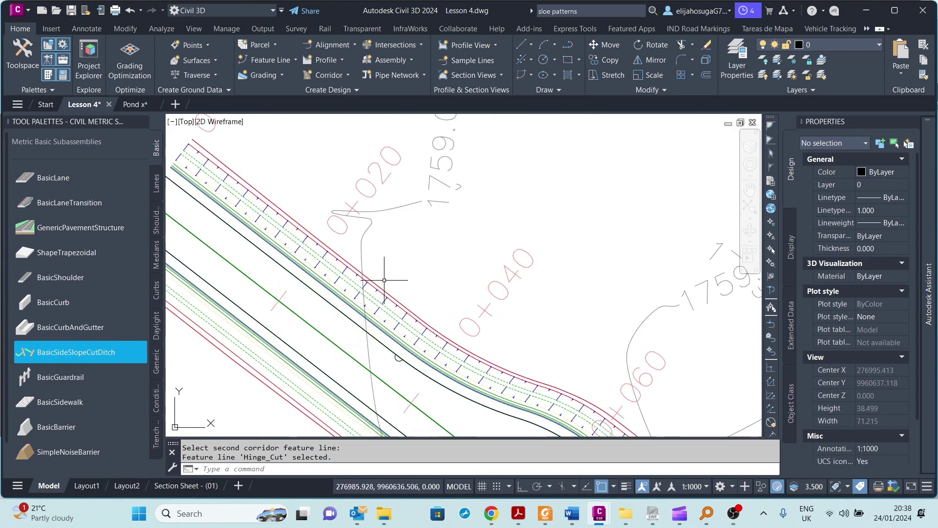
{"action": "scroll", "coordinate": [384, 280], "scroll_direction": "up", "scroll_amount": 4}
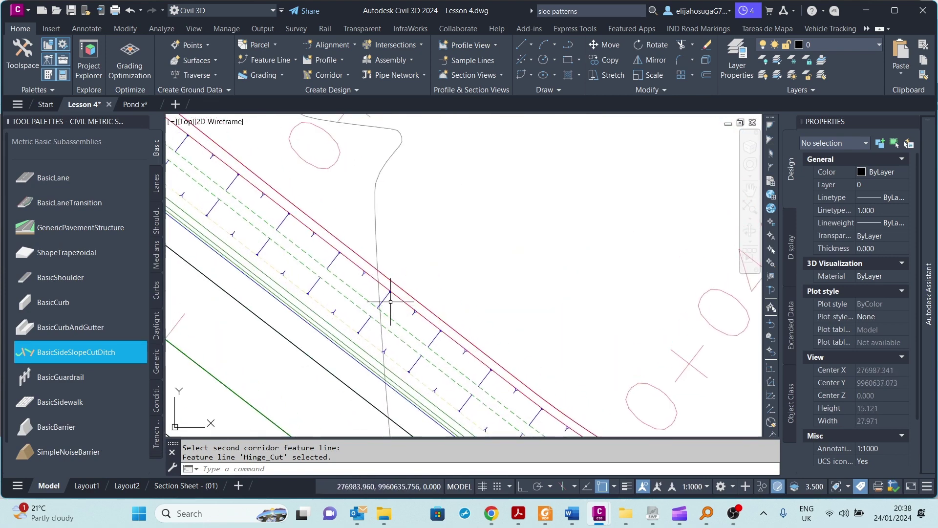
{"action": "scroll", "coordinate": [409, 316], "scroll_direction": "up", "scroll_amount": 2}
{"action": "scroll", "coordinate": [386, 332], "scroll_direction": "down", "scroll_amount": 2}
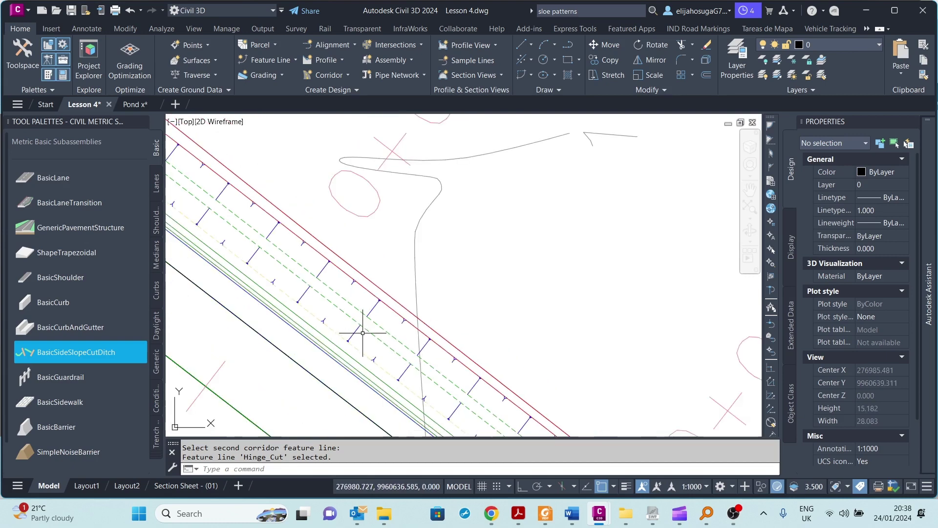
Change the Ditch_Out to Hinge_Cut slope pattern's style to Fixed Length and apply the corridor properties.
{"action": "right_click", "coordinate": [369, 348]}
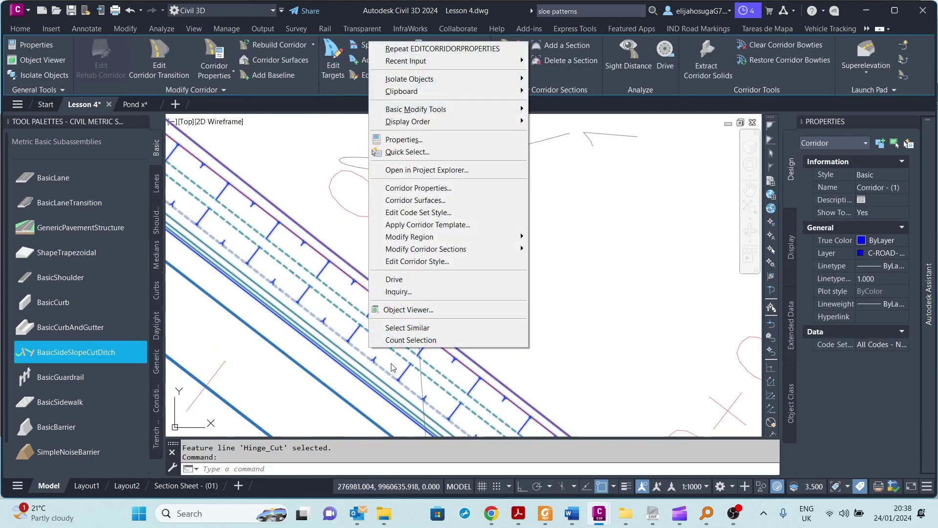
{"action": "left_click", "coordinate": [415, 188]}
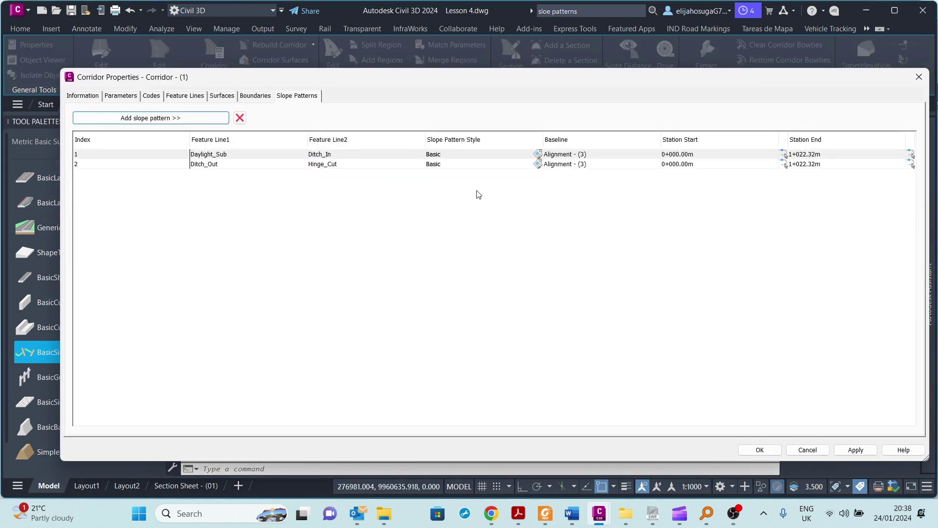
{"action": "left_click", "coordinate": [460, 164]}
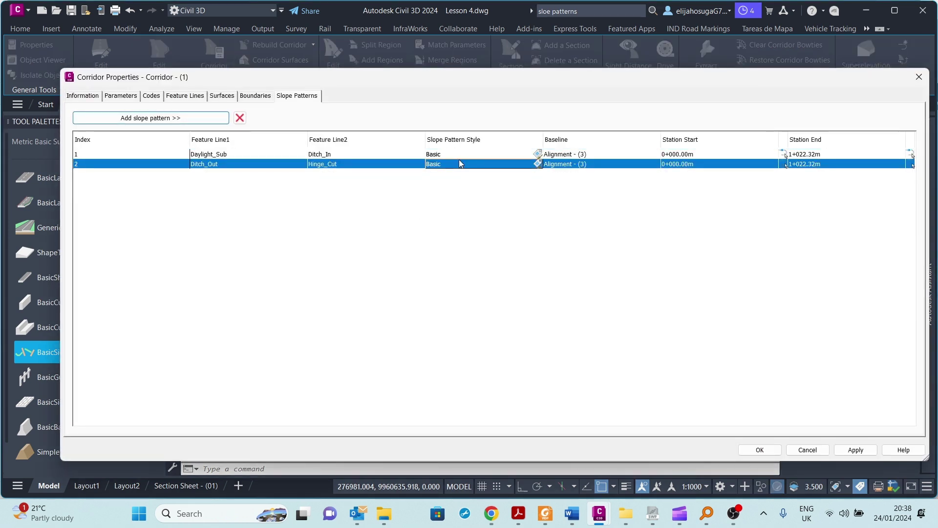
{"action": "left_click", "coordinate": [538, 163]}
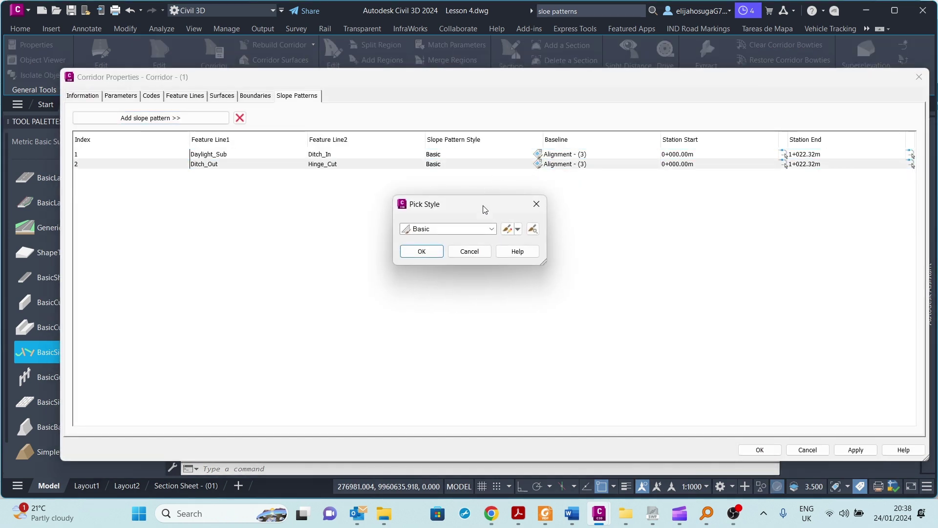
{"action": "left_click", "coordinate": [490, 229]}
{"action": "left_click", "coordinate": [442, 250]}
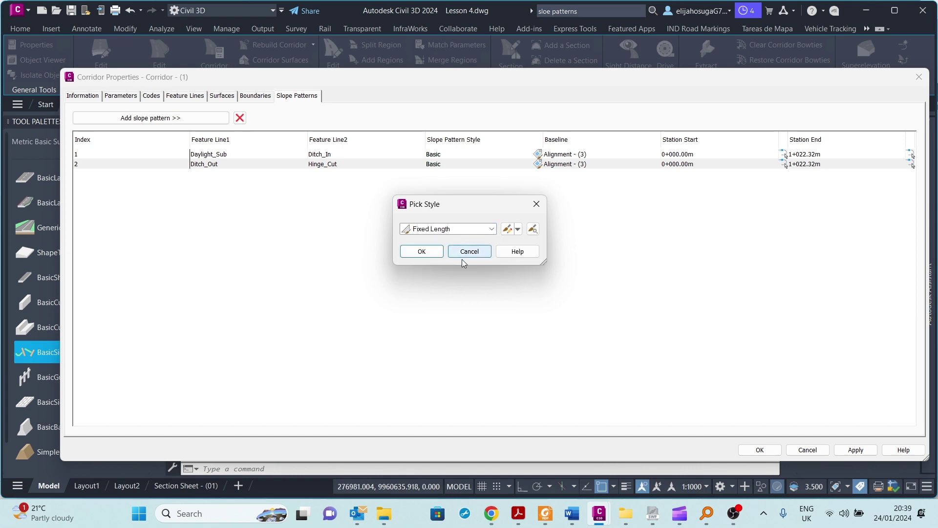
{"action": "left_click", "coordinate": [430, 251]}
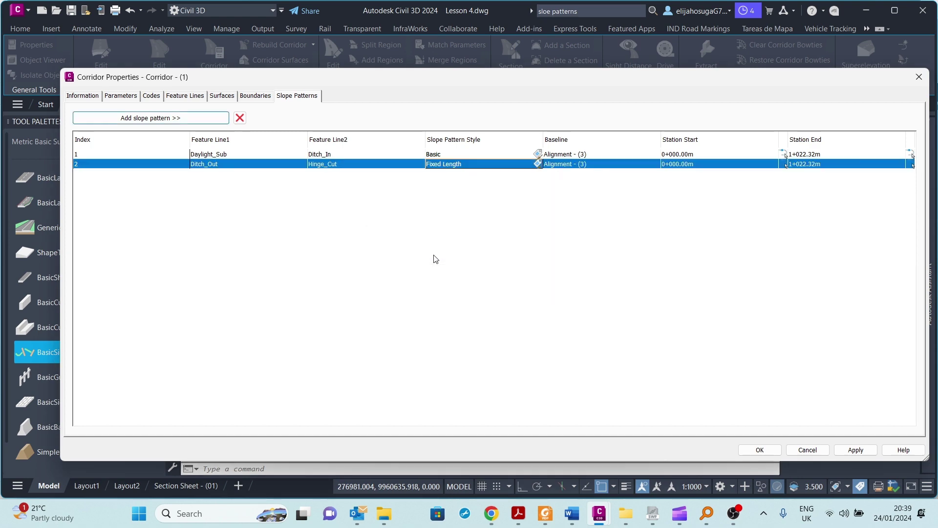
{"action": "left_click", "coordinate": [862, 453]}
{"action": "left_click", "coordinate": [757, 454]}
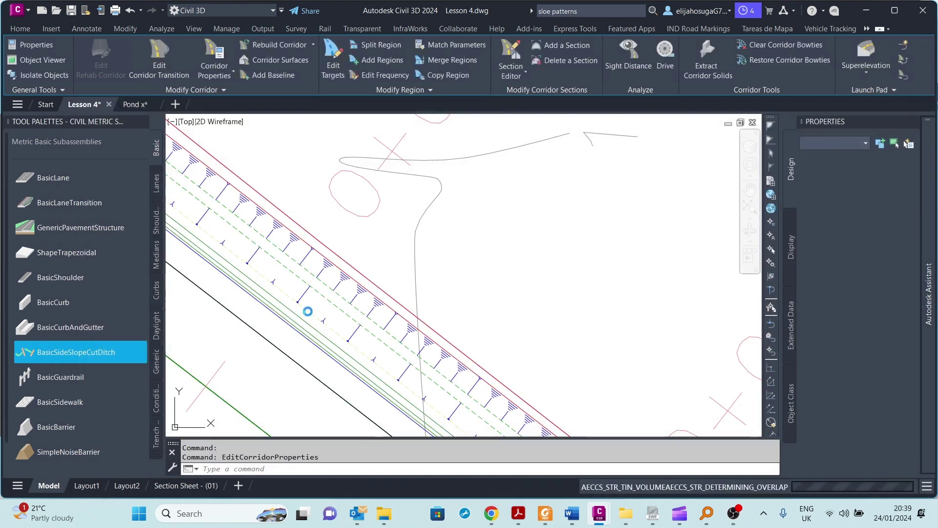
Inspect how the Fixed Length slope pattern is drawn along the corridor from station 0+000, compared with the Basic pattern.
{"action": "scroll", "coordinate": [365, 320], "scroll_direction": "down", "scroll_amount": 4}
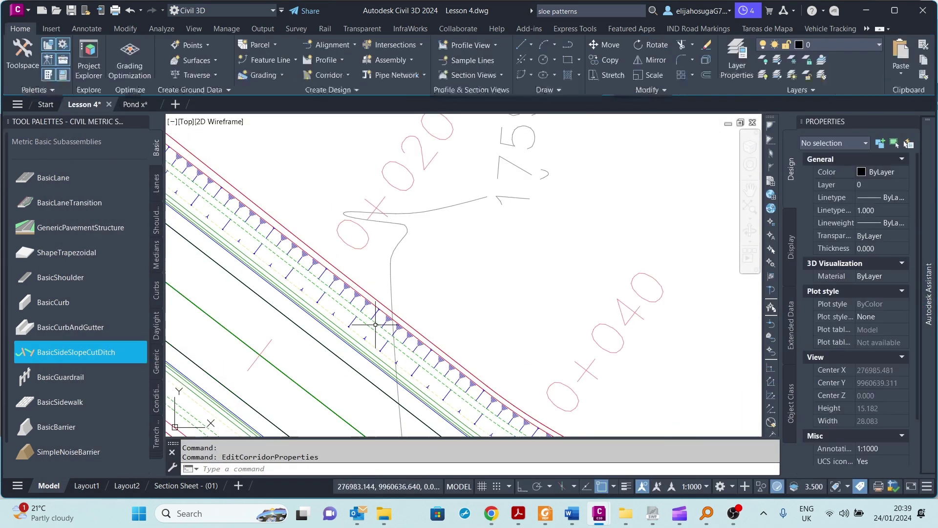
{"action": "middle_click_drag", "start_coordinate": [346, 310], "coordinate": [380, 338]}
{"action": "scroll", "coordinate": [328, 281], "scroll_direction": "up", "scroll_amount": 2}
{"action": "scroll", "coordinate": [318, 304], "scroll_direction": "up", "scroll_amount": 3}
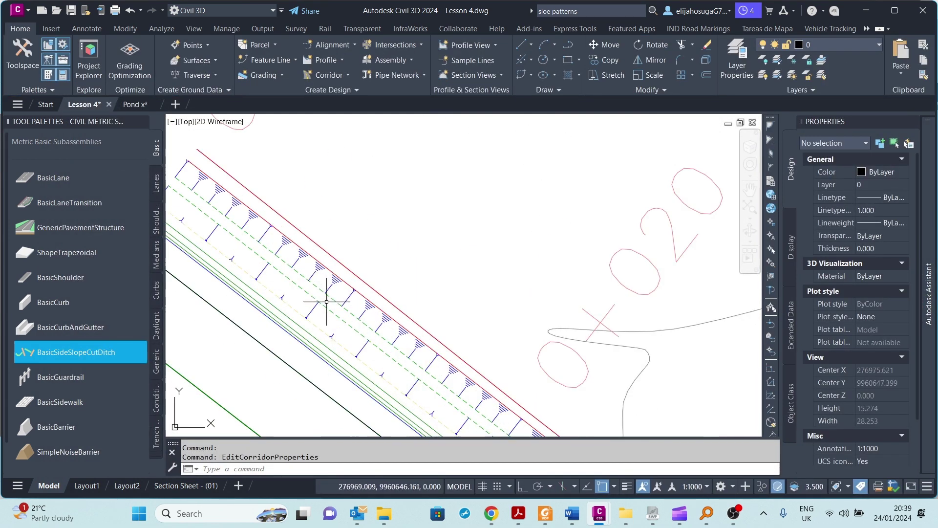
{"action": "scroll", "coordinate": [320, 301], "scroll_direction": "down", "scroll_amount": 2}
{"action": "scroll", "coordinate": [324, 293], "scroll_direction": "up", "scroll_amount": 6}
{"action": "scroll", "coordinate": [419, 337], "scroll_direction": "down", "scroll_amount": 3}
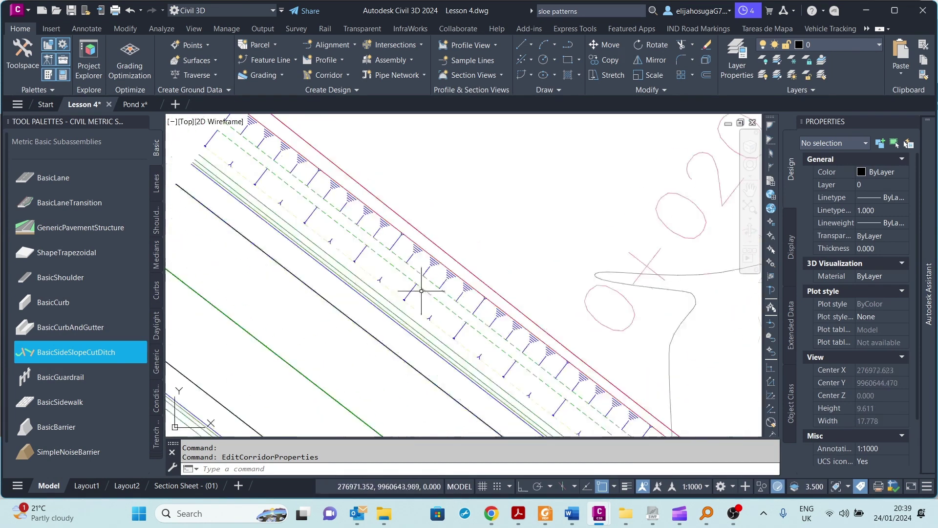
{"action": "scroll", "coordinate": [419, 293], "scroll_direction": "up", "scroll_amount": 1}
{"action": "scroll", "coordinate": [438, 308], "scroll_direction": "down", "scroll_amount": 2}
{"action": "mouse_move", "coordinate": [439, 309]}
{"action": "middle_mouse_down"}
{"action": "mouse_move", "coordinate": [398, 342]}
{"action": "mouse_move", "coordinate": [351, 277]}
{"action": "middle_mouse_up"}
{"action": "middle_click_drag", "start_coordinate": [392, 244], "coordinate": [404, 270]}
{"action": "mouse_move", "coordinate": [397, 202]}
{"action": "middle_mouse_down"}
{"action": "mouse_move", "coordinate": [390, 239]}
{"action": "mouse_move", "coordinate": [433, 231]}
{"action": "middle_mouse_up"}
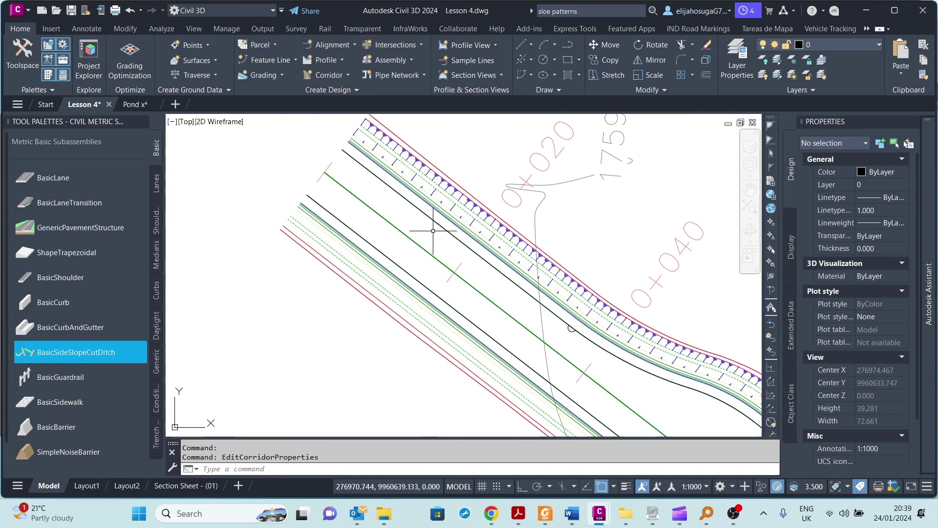
Add a slope pattern between the Daylight_Sub and Ditch_In feature lines on the opposite side of the corridor.
{"action": "scroll", "coordinate": [383, 281], "scroll_direction": "up", "scroll_amount": 4}
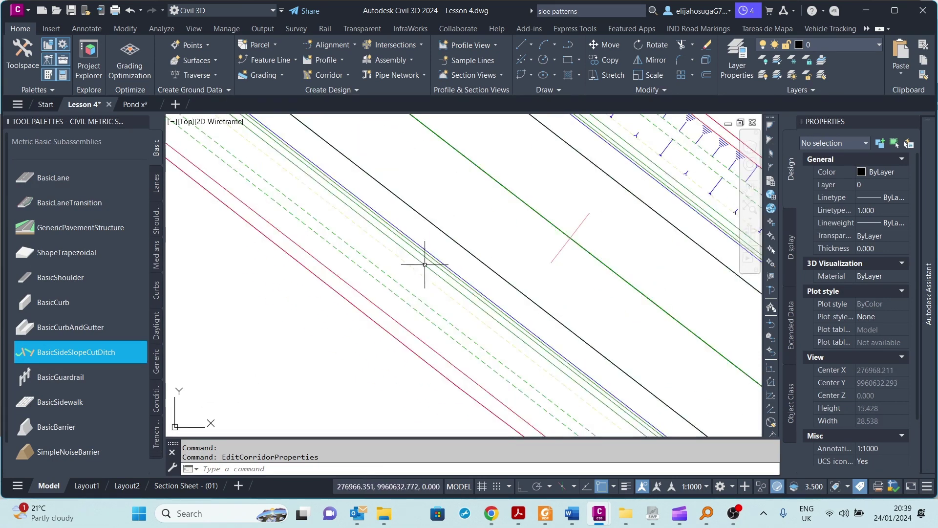
{"action": "middle_click_drag", "start_coordinate": [419, 275], "coordinate": [398, 322]}
{"action": "scroll", "coordinate": [406, 337], "scroll_direction": "down", "scroll_amount": 2}
{"action": "scroll", "coordinate": [383, 265], "scroll_direction": "down", "scroll_amount": 2}
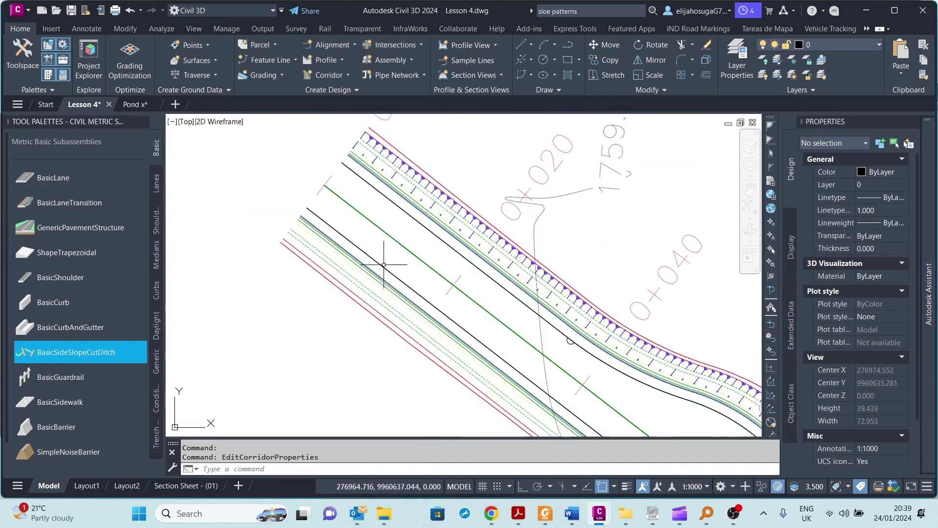
{"action": "scroll", "coordinate": [381, 311], "scroll_direction": "up", "scroll_amount": 5}
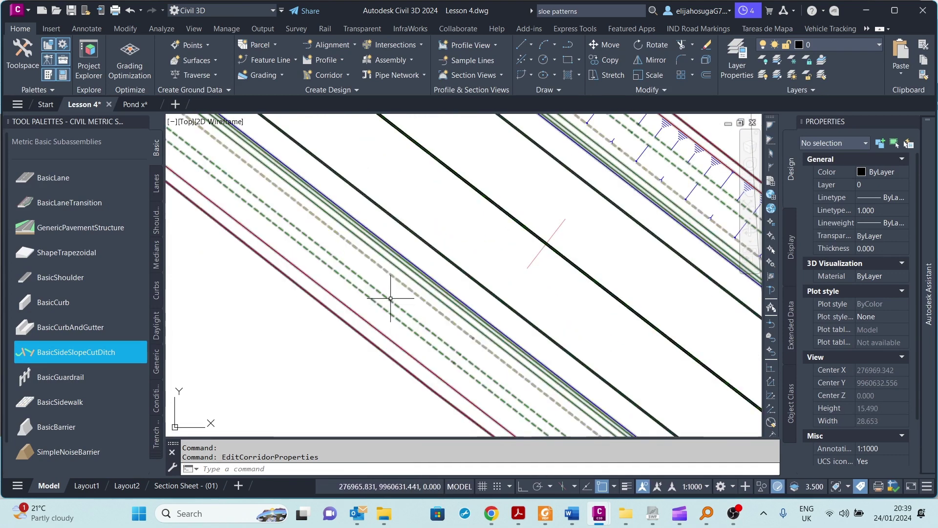
{"action": "left_click", "coordinate": [390, 298]}
{"action": "right_click", "coordinate": [391, 298]}
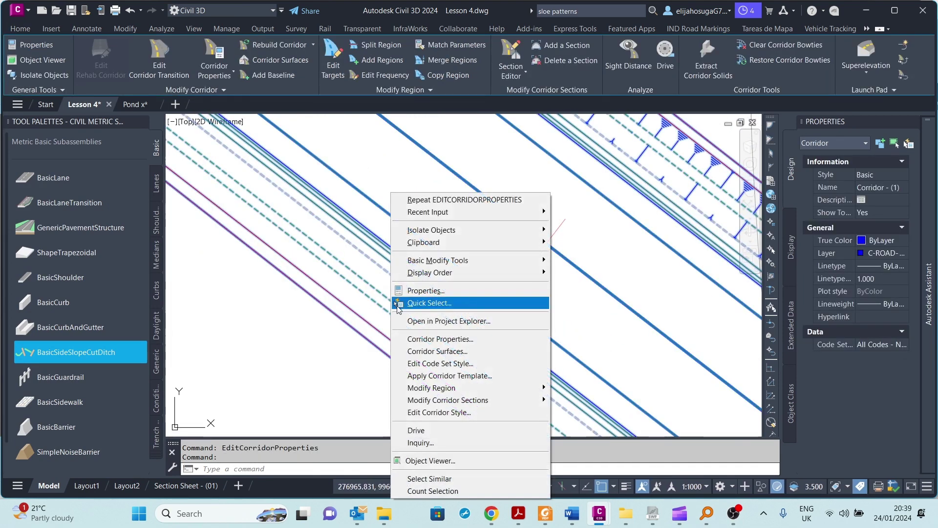
{"action": "left_click", "coordinate": [433, 343]}
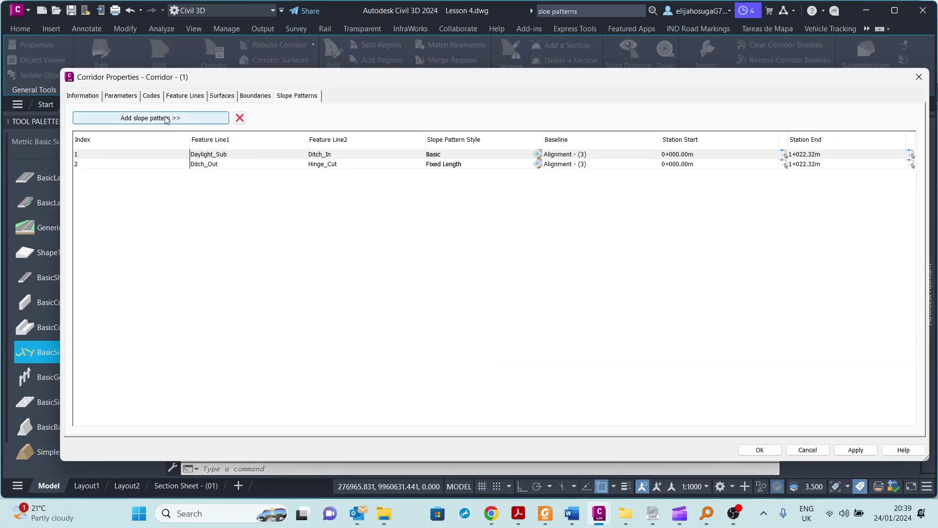
{"action": "left_click", "coordinate": [190, 120]}
{"action": "middle_click_drag", "start_coordinate": [318, 314], "coordinate": [338, 335]}
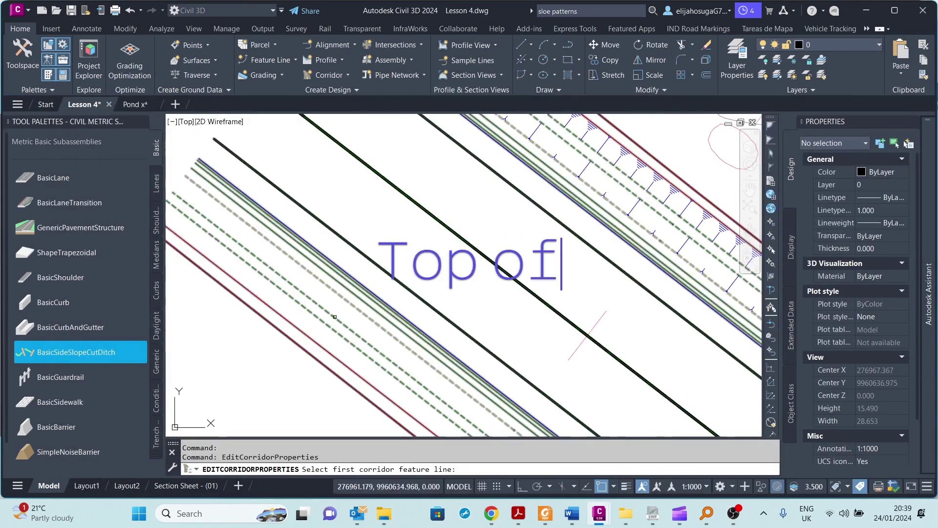
{"action": "left_click", "coordinate": [327, 288]}
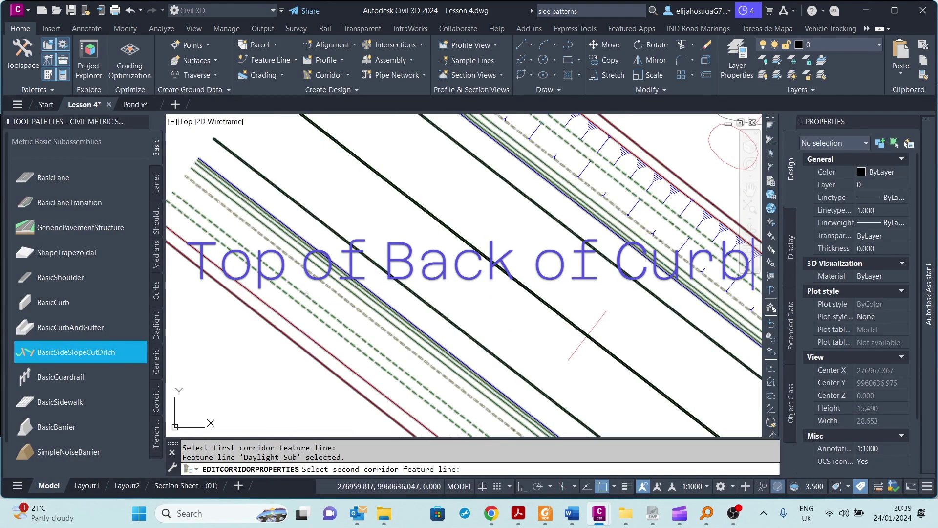
{"action": "left_click", "coordinate": [307, 298]}
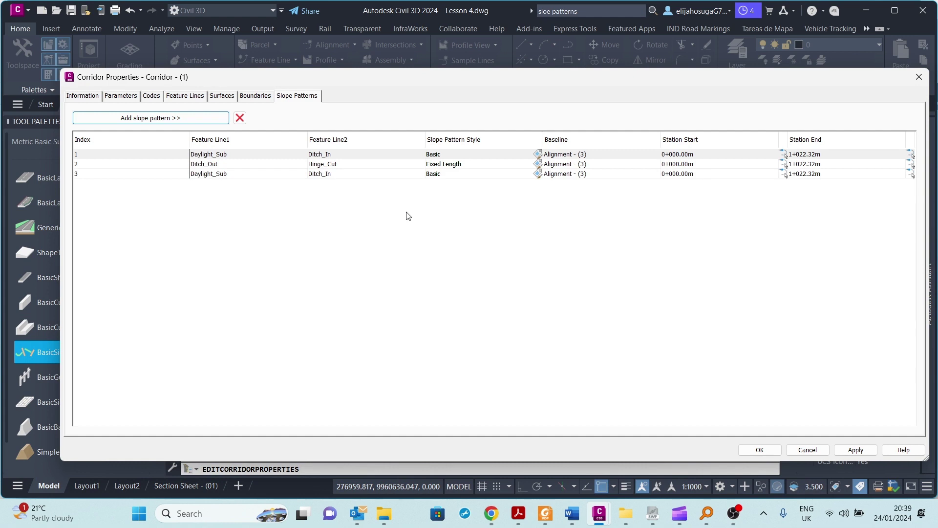
Set the style of the new opposite-side Daylight_Sub to Ditch_In slope pattern to Fixed Length and apply the corridor properties.
{"action": "left_click", "coordinate": [473, 176]}
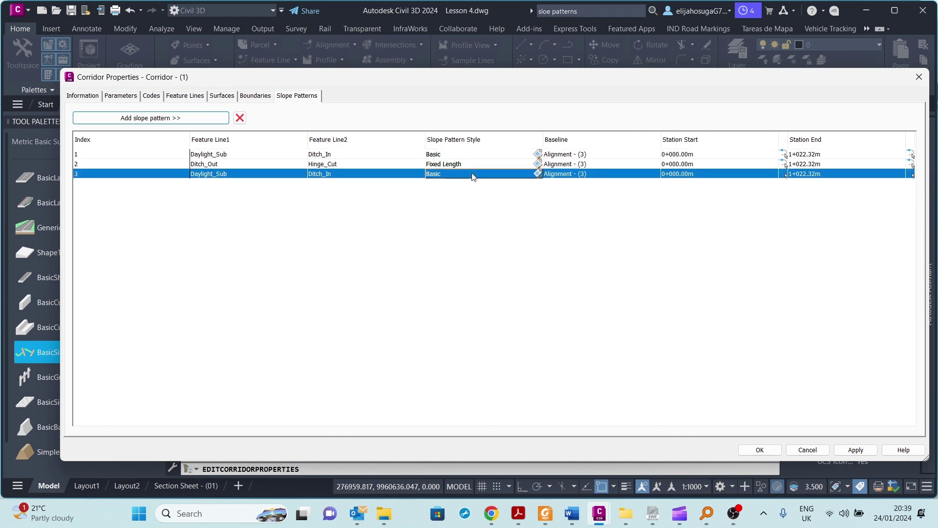
{"action": "left_click", "coordinate": [537, 174]}
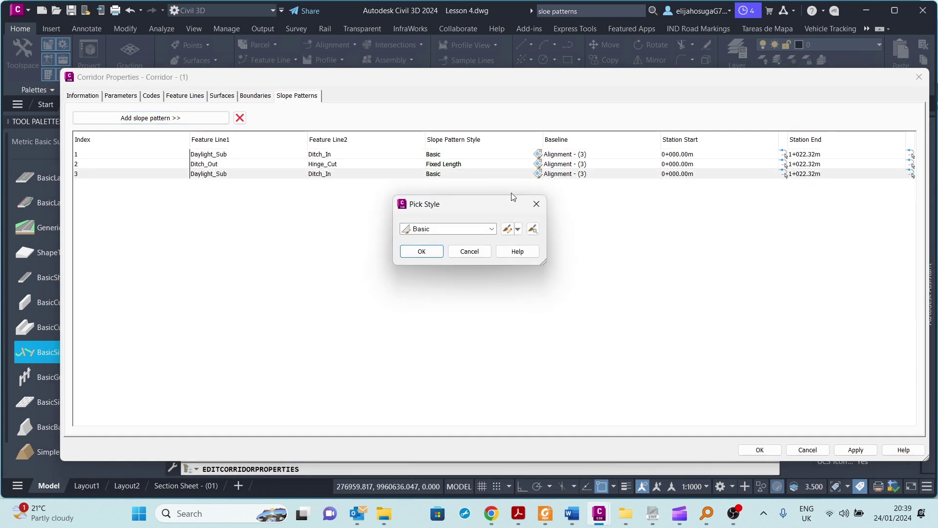
{"action": "left_click", "coordinate": [484, 234]}
{"action": "left_click", "coordinate": [432, 250]}
{"action": "left_click", "coordinate": [422, 252]}
{"action": "left_click", "coordinate": [855, 449]}
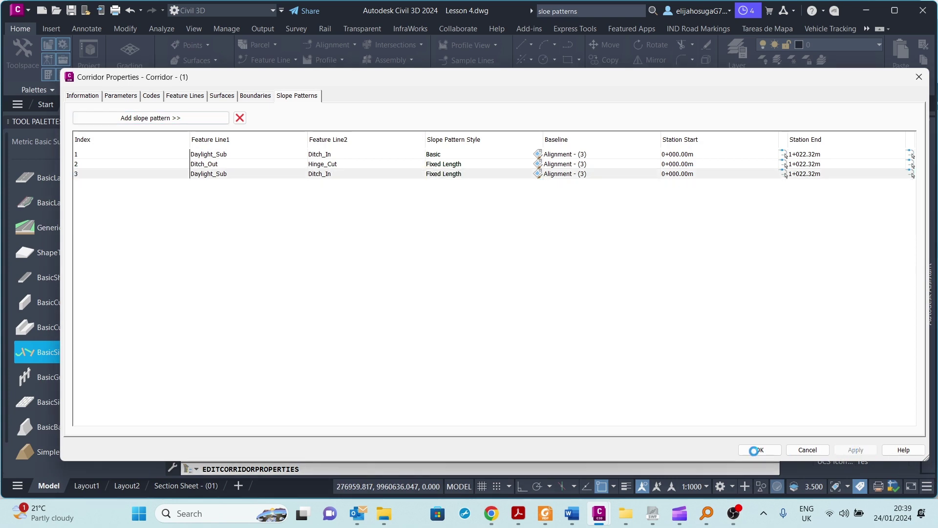
{"action": "left_click", "coordinate": [754, 450]}
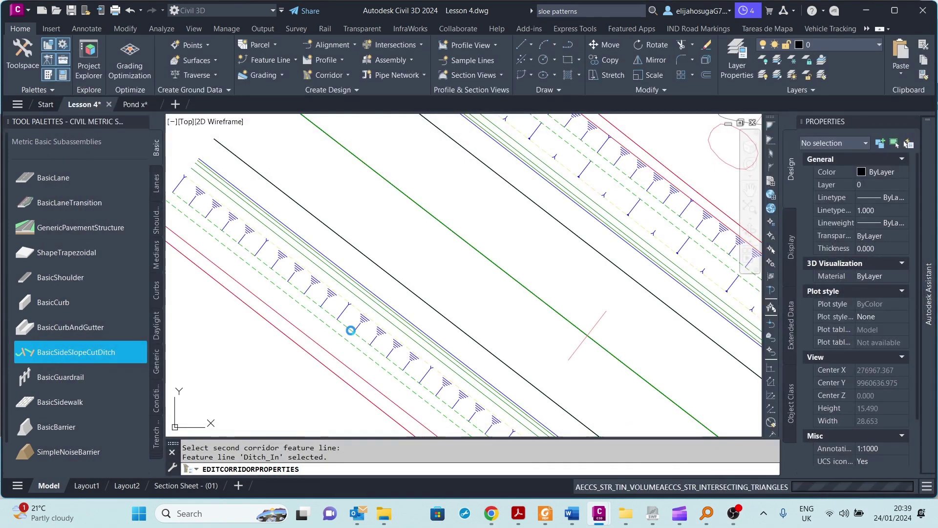
Add a slope pattern between the Ditch_Out and Hinge_Cut feature lines on the same side as the latest Daylight_Sub to Ditch_In pattern.
{"action": "scroll", "coordinate": [353, 319], "scroll_direction": "down", "scroll_amount": 6}
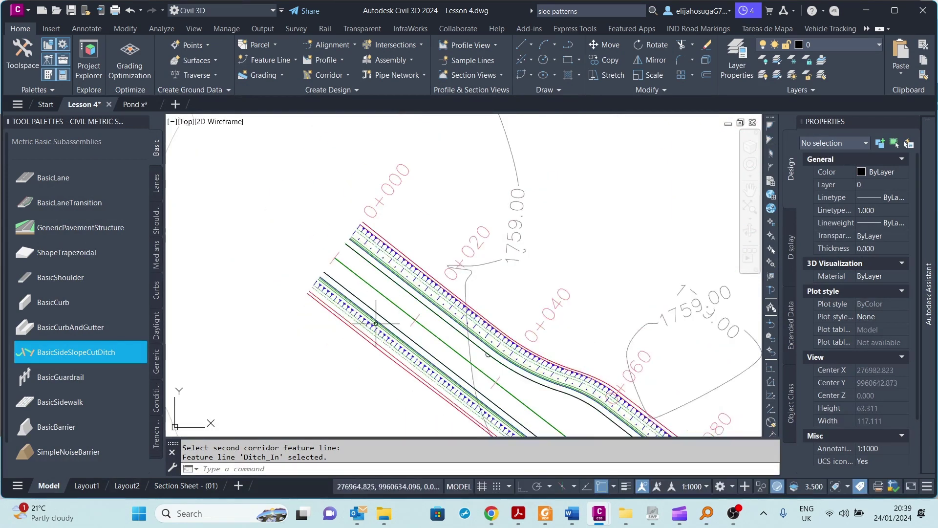
{"action": "scroll", "coordinate": [367, 307], "scroll_direction": "up", "scroll_amount": 10}
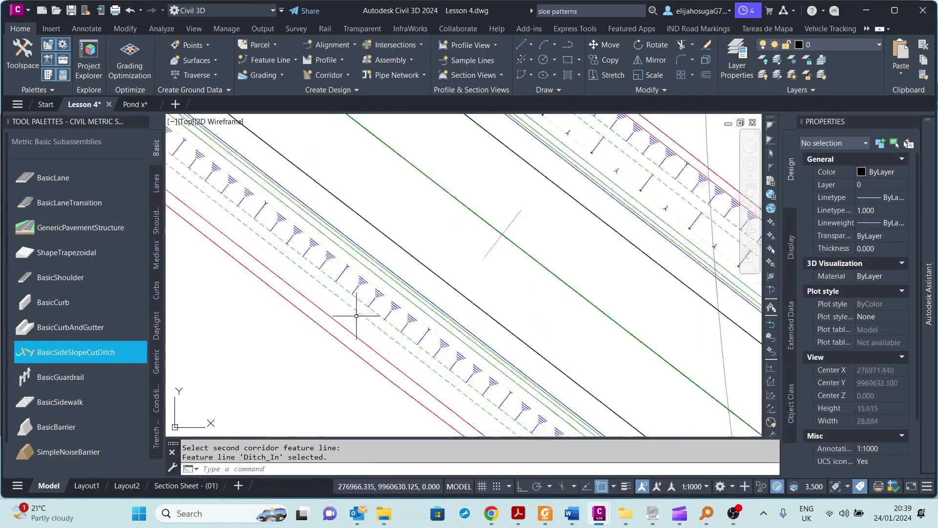
{"action": "middle_click_drag", "start_coordinate": [364, 306], "coordinate": [399, 315]}
{"action": "scroll", "coordinate": [404, 328], "scroll_direction": "down", "scroll_amount": 4}
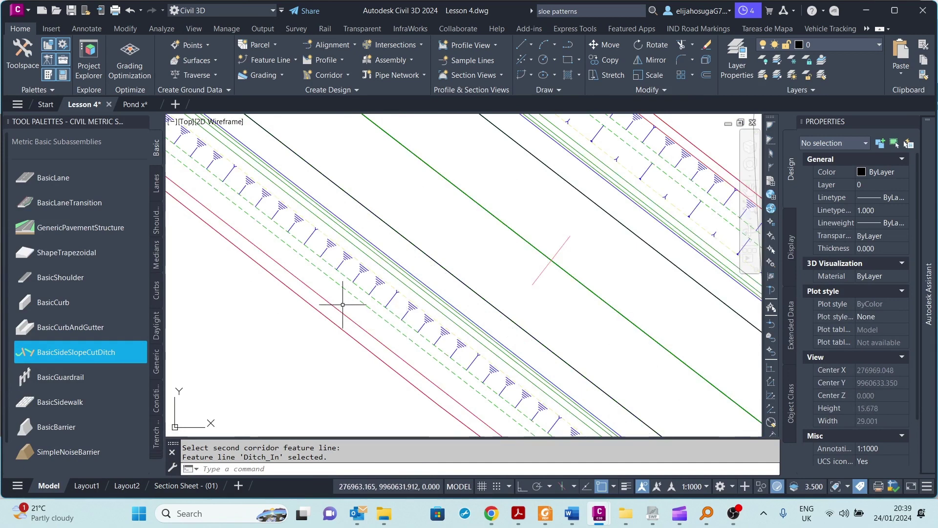
{"action": "left_click", "coordinate": [383, 266]}
{"action": "right_click", "coordinate": [385, 266]}
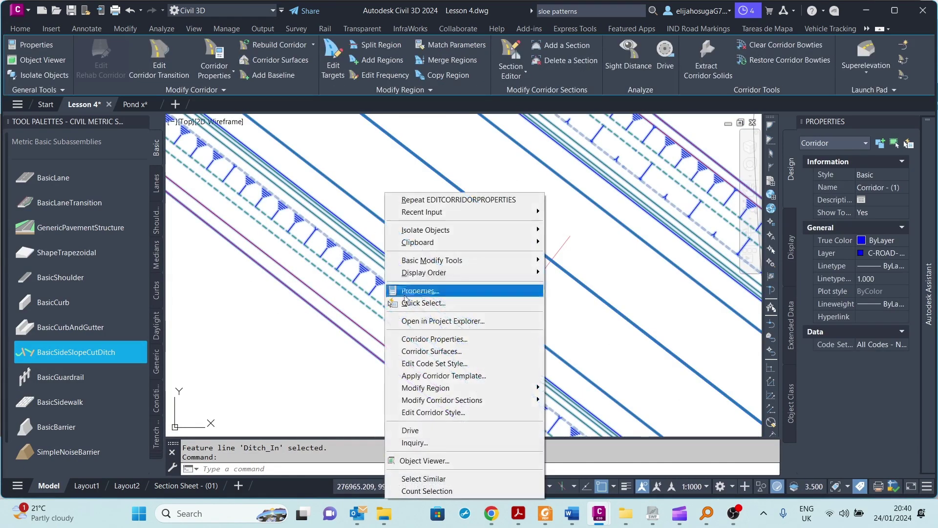
{"action": "left_click", "coordinate": [427, 341]}
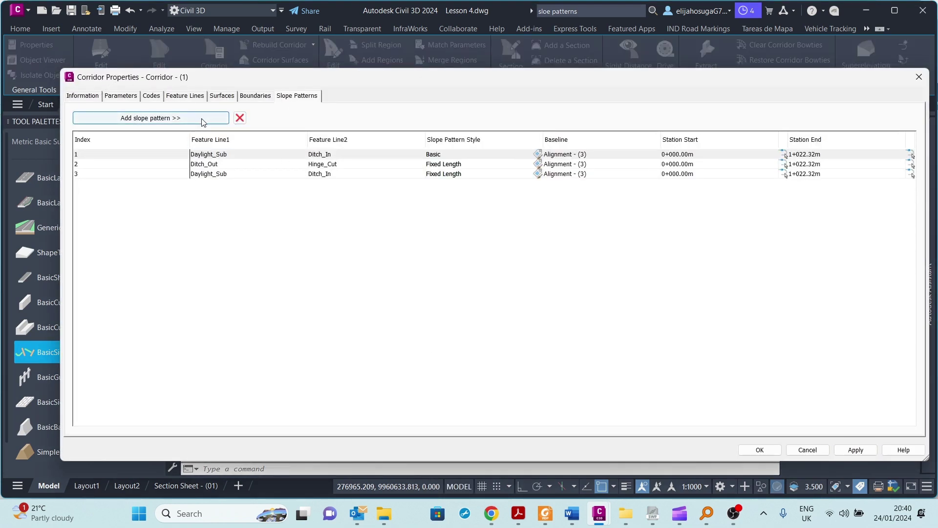
{"action": "left_click", "coordinate": [202, 119]}
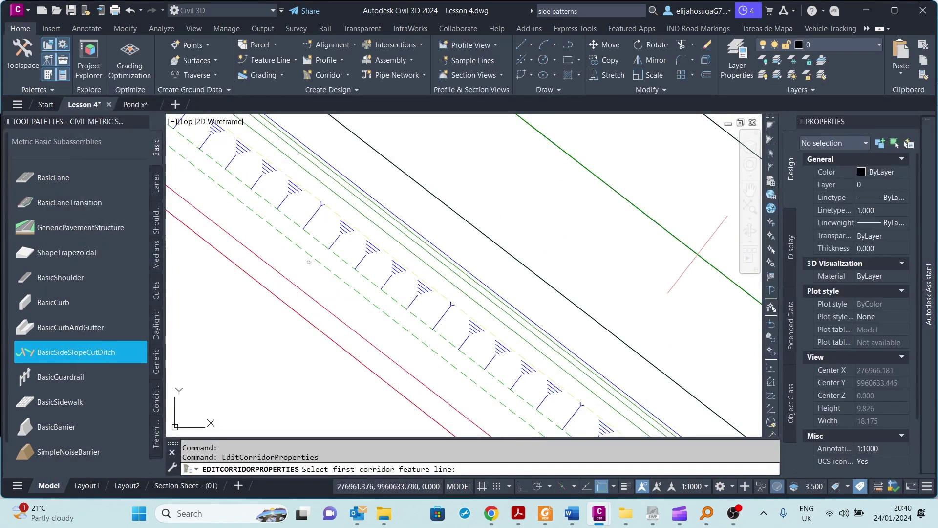
{"action": "left_click", "coordinate": [310, 254]}
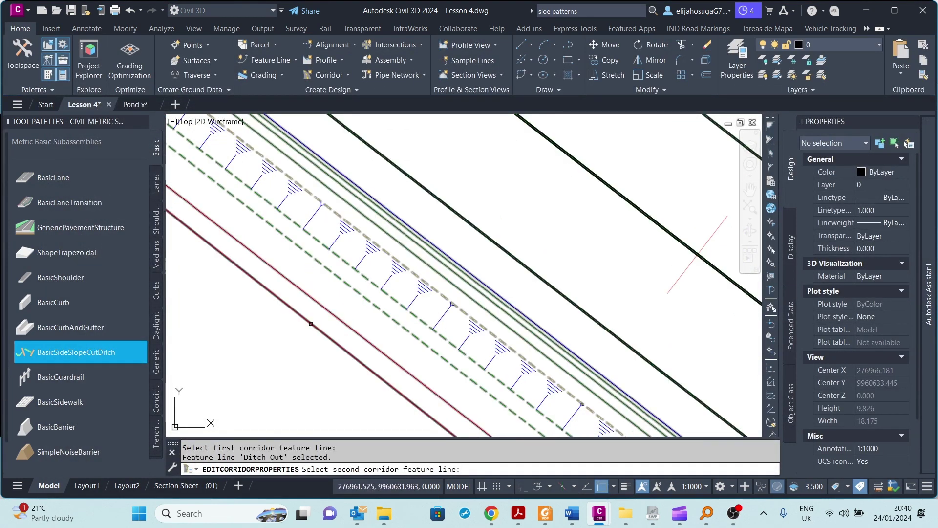
{"action": "left_click", "coordinate": [296, 286]}
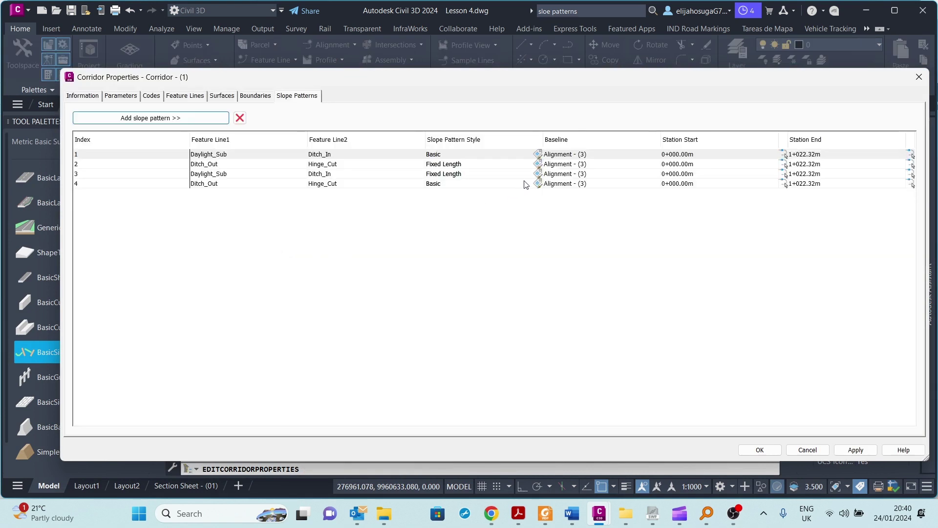
Apply the corridor properties with the new Ditch_Out to Hinge_Cut slope pattern in the Basic style and close the dialog.
{"action": "left_click", "coordinate": [534, 184]}
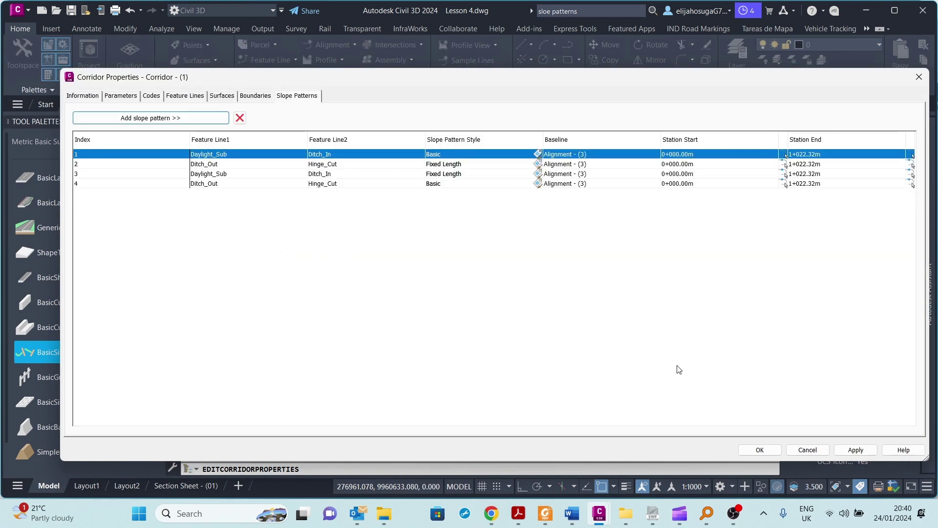
{"action": "left_click", "coordinate": [856, 450]}
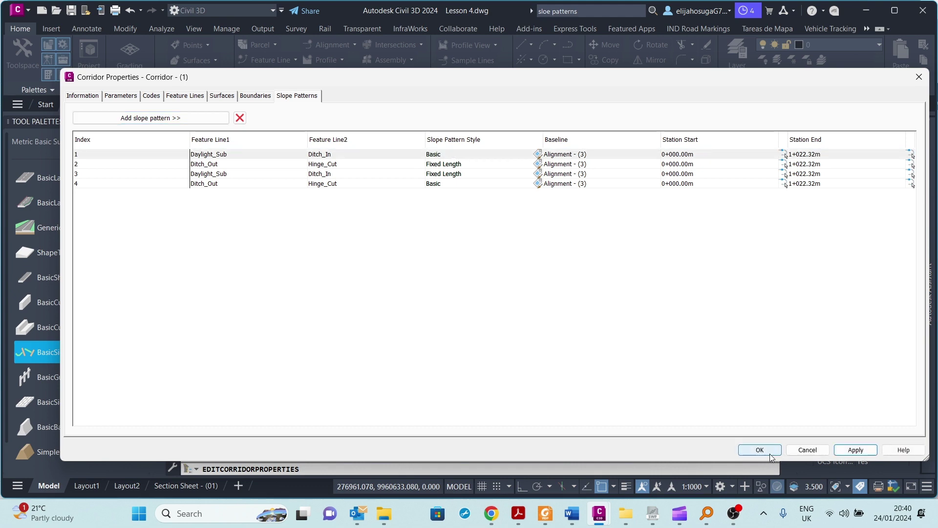
{"action": "left_click", "coordinate": [759, 450]}
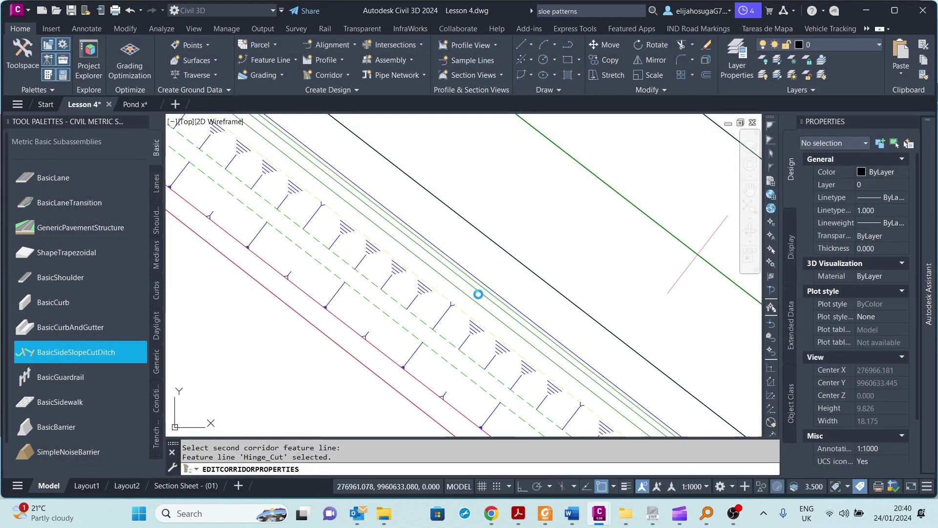
Examine the slope patterns on both sides of the corridor from station 0+000 towards its far end.
{"action": "scroll", "coordinate": [479, 295], "scroll_direction": "down", "scroll_amount": 10}
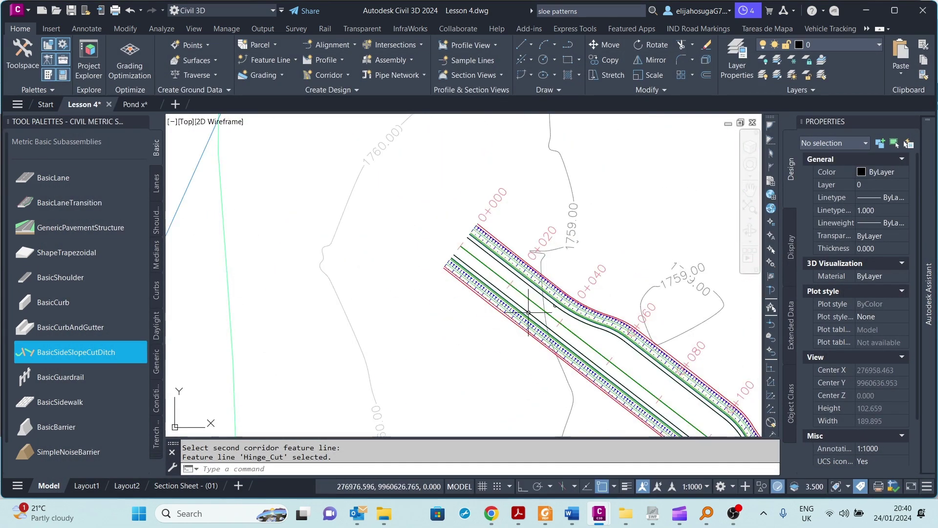
{"action": "scroll", "coordinate": [583, 358], "scroll_direction": "up", "scroll_amount": 4}
{"action": "scroll", "coordinate": [495, 300], "scroll_direction": "down", "scroll_amount": 6}
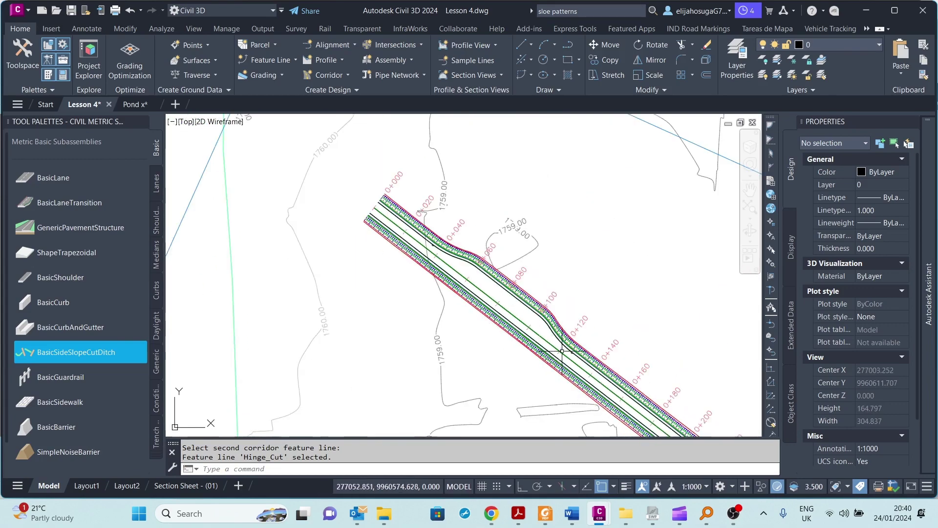
{"action": "middle_click_drag", "start_coordinate": [562, 351], "coordinate": [397, 234]}
{"action": "scroll", "coordinate": [398, 234], "scroll_direction": "down", "scroll_amount": 5}
{"action": "scroll", "coordinate": [499, 338], "scroll_direction": "up", "scroll_amount": 6}
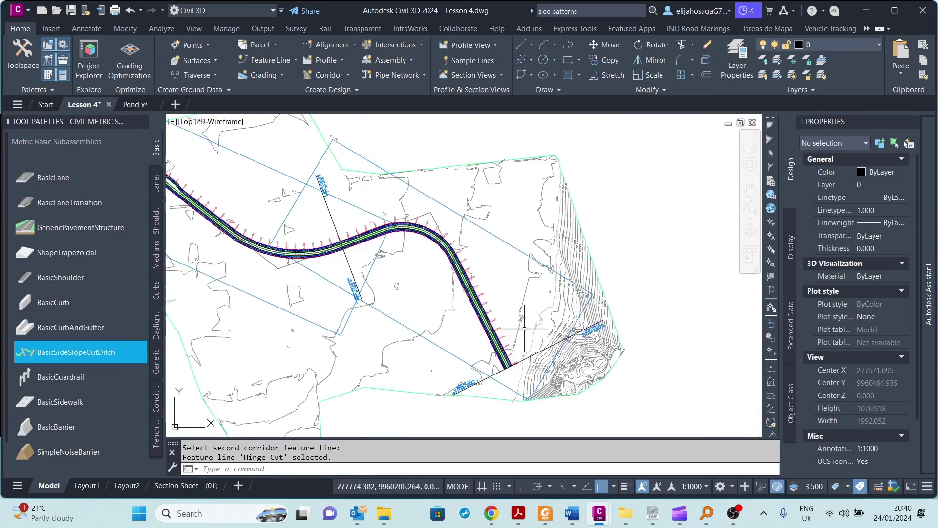
{"action": "scroll", "coordinate": [494, 344], "scroll_direction": "up", "scroll_amount": 4}
{"action": "scroll", "coordinate": [477, 282], "scroll_direction": "down", "scroll_amount": 5}
Follow the corridor back from its far end to station 0+000, checking the slope patterns on both sides.
{"action": "middle_click_drag", "start_coordinate": [478, 282], "coordinate": [537, 377]}
{"action": "scroll", "coordinate": [435, 281], "scroll_direction": "up", "scroll_amount": 2}
{"action": "middle_click_drag", "start_coordinate": [435, 281], "coordinate": [533, 408]}
{"action": "middle_click_drag", "start_coordinate": [314, 328], "coordinate": [593, 306]}
{"action": "scroll", "coordinate": [447, 288], "scroll_direction": "up", "scroll_amount": 6}
{"action": "middle_click_drag", "start_coordinate": [331, 395], "coordinate": [412, 297]}
{"action": "scroll", "coordinate": [396, 280], "scroll_direction": "down", "scroll_amount": 2}
{"action": "middle_click_drag", "start_coordinate": [236, 229], "coordinate": [431, 326]}
{"action": "scroll", "coordinate": [312, 248], "scroll_direction": "down", "scroll_amount": 2}
{"action": "middle_click_drag", "start_coordinate": [295, 240], "coordinate": [479, 362]}
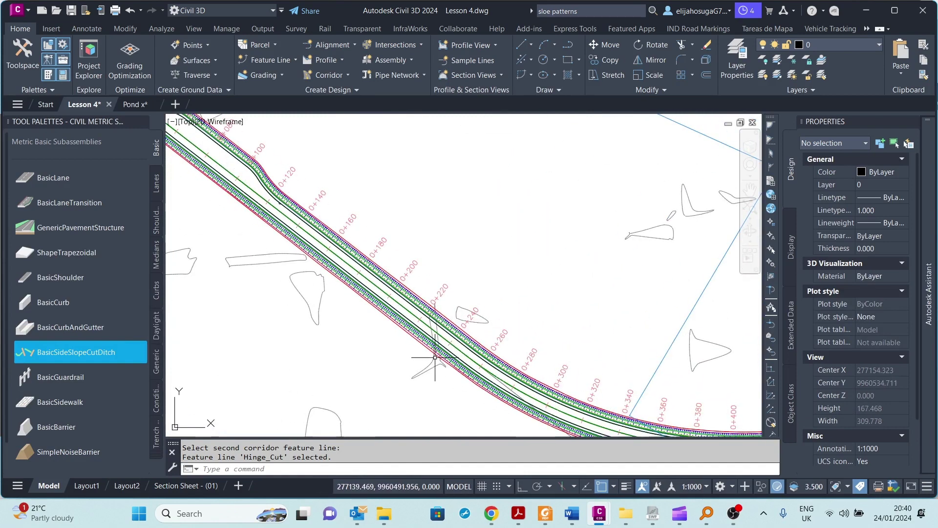
{"action": "middle_click_drag", "start_coordinate": [274, 229], "coordinate": [450, 360]}
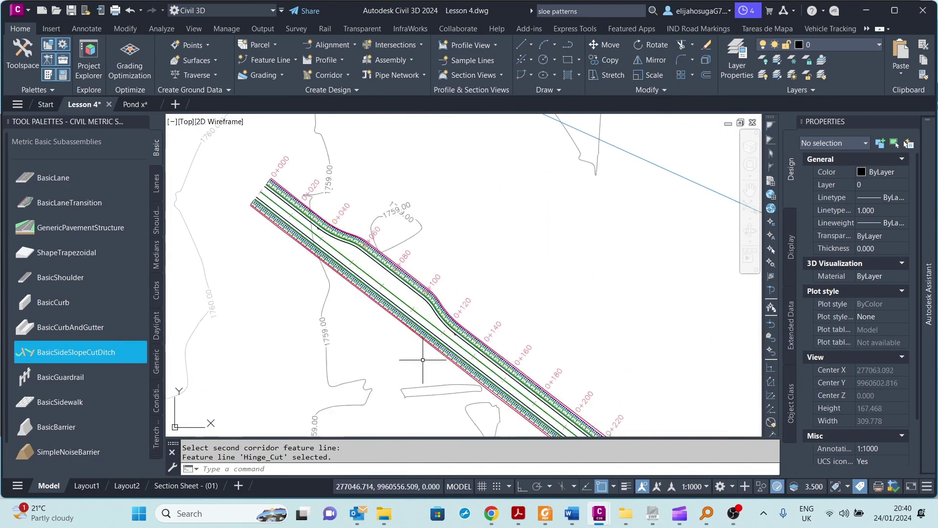
{"action": "middle_click_drag", "start_coordinate": [551, 401], "coordinate": [445, 343]}
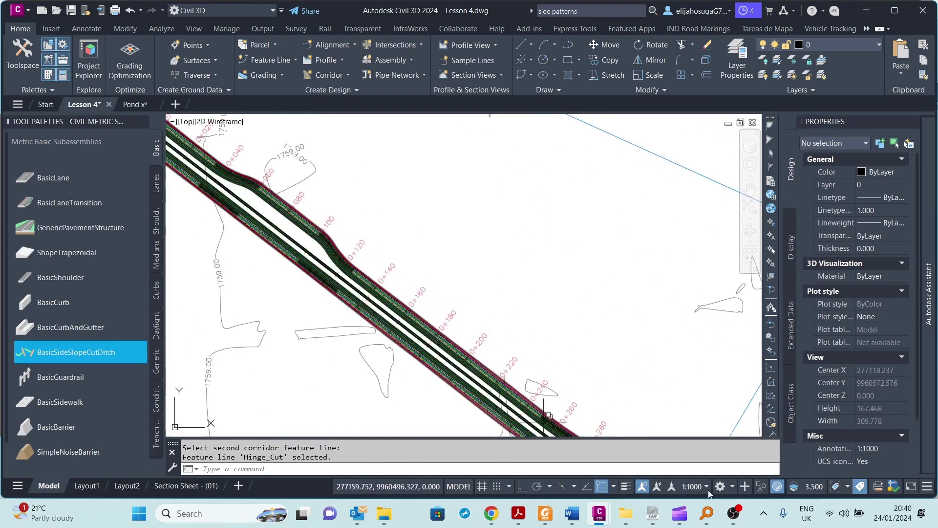